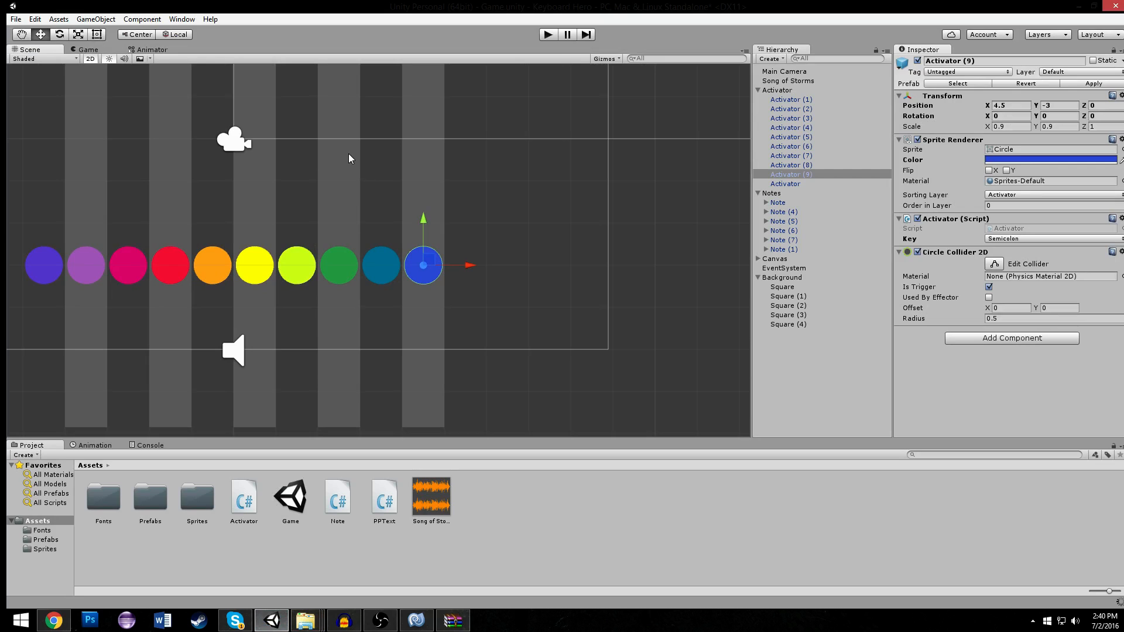
Examine the activator row and the notes placed above the lanes in the Scene view.
scroll(223, 181, down, 4)
middle_drag(234, 183, 299, 223)
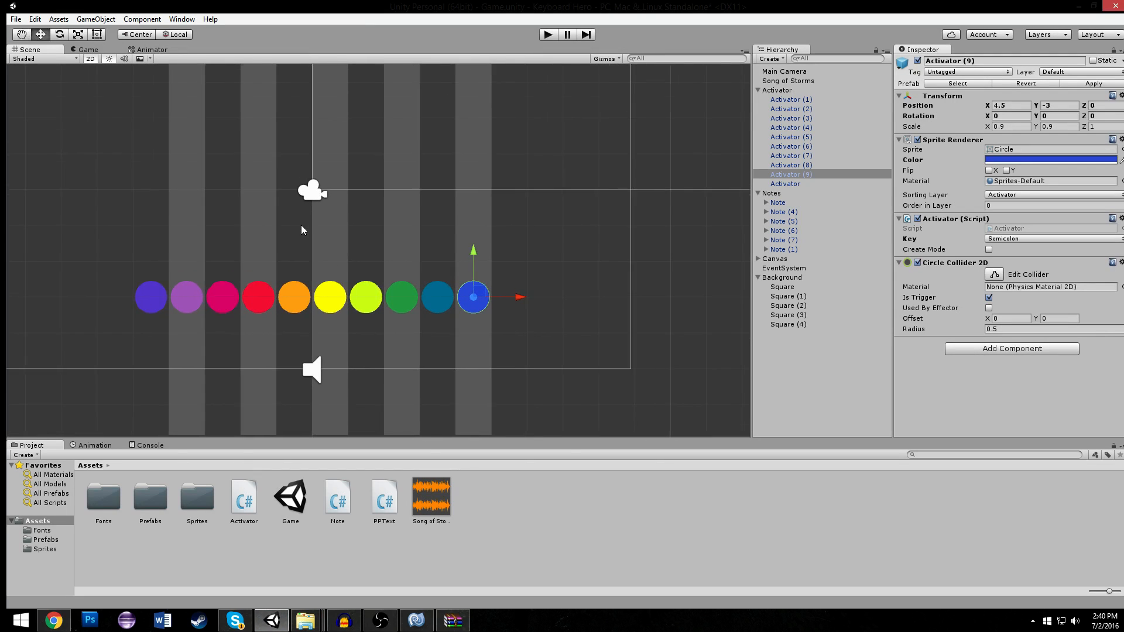
scroll(301, 221, down, 12)
middle_drag(333, 132, 344, 212)
scroll(344, 212, up, 6)
scroll(344, 212, up, 3)
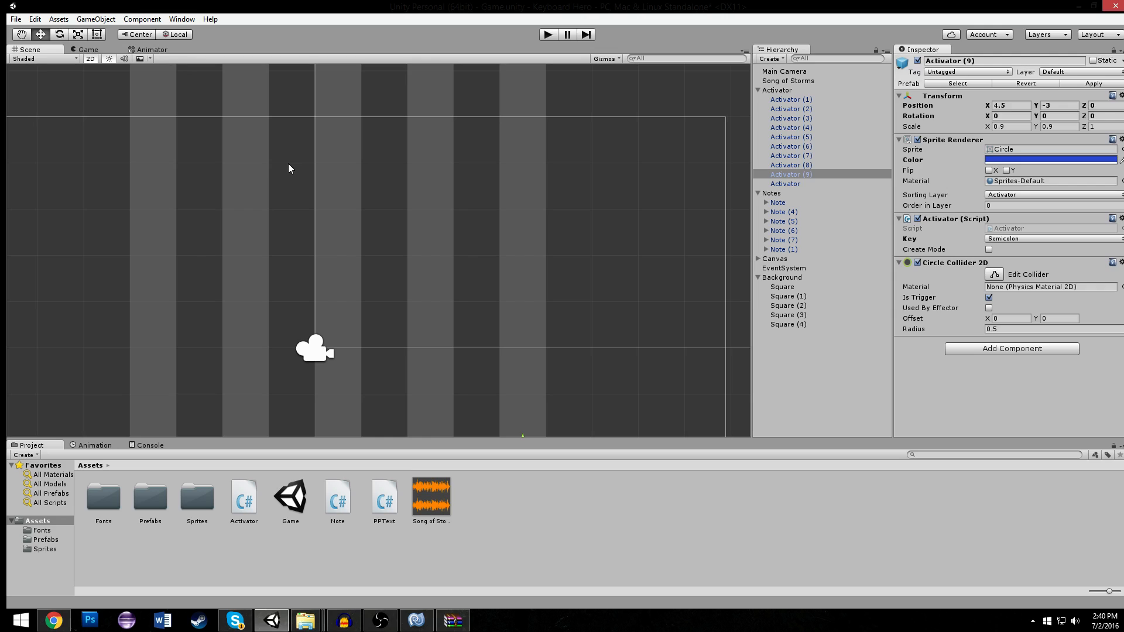
scroll(443, 203, down, 3)
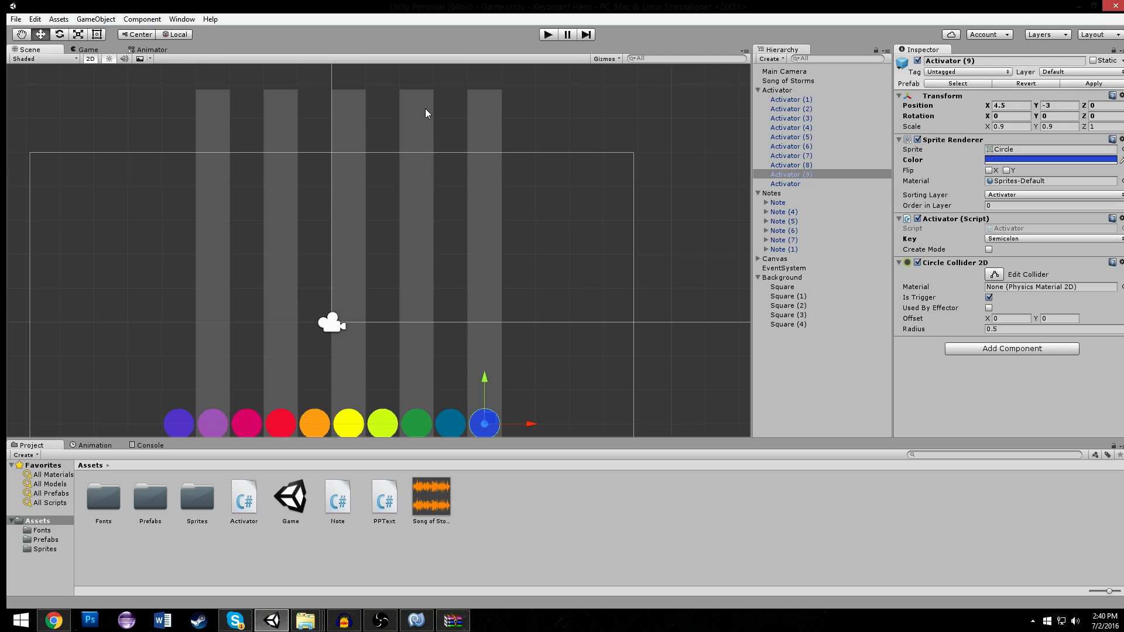
scroll(410, 194, down, 4)
scroll(404, 224, down, 5)
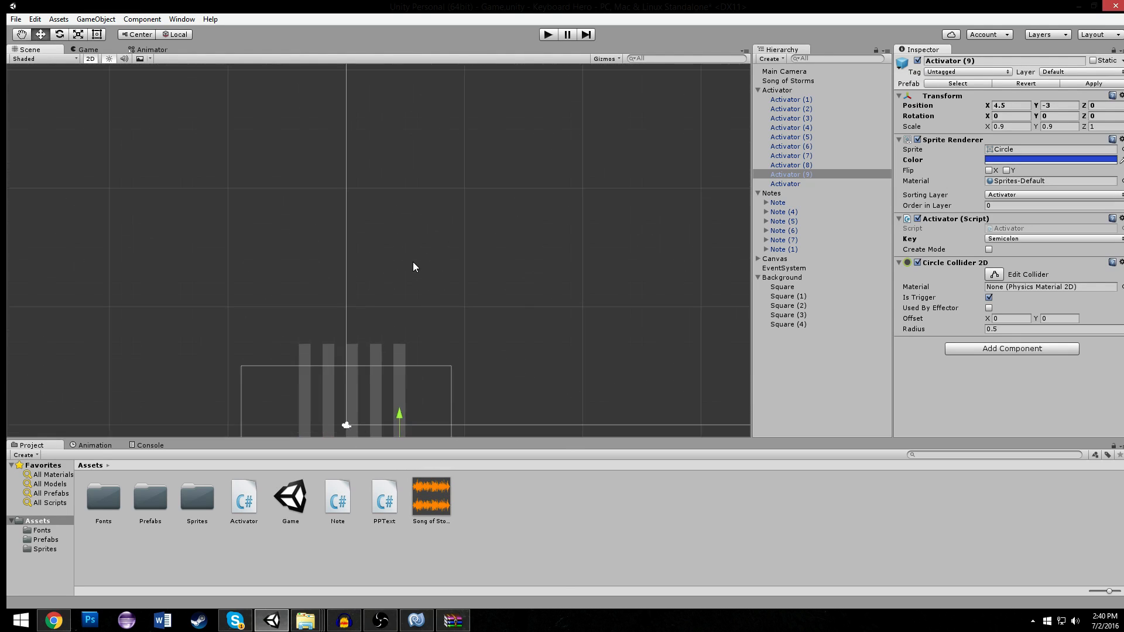
scroll(406, 229, up, 6)
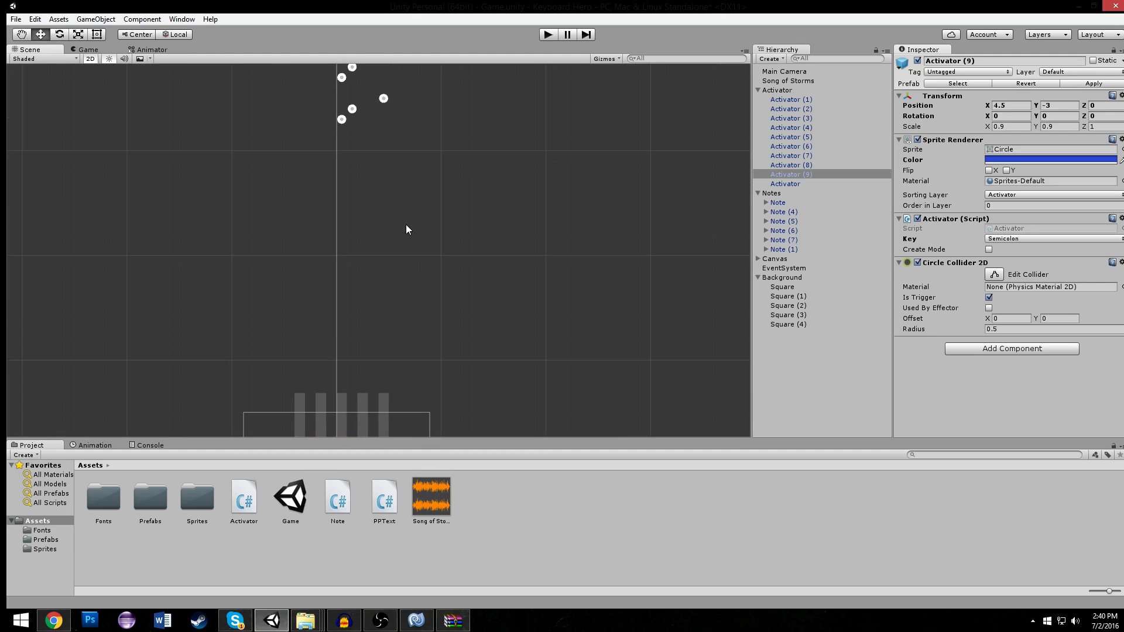
scroll(358, 288, up, 2)
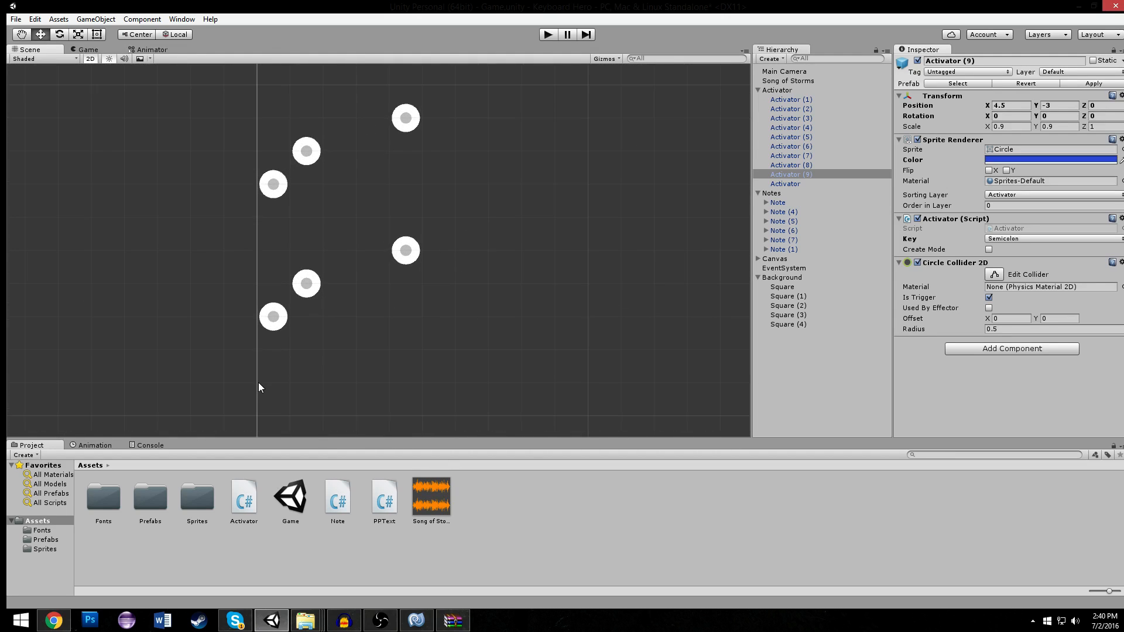
Select the lowest note in the scene and review its component settings down to the Note script.
click(284, 316)
click(283, 316)
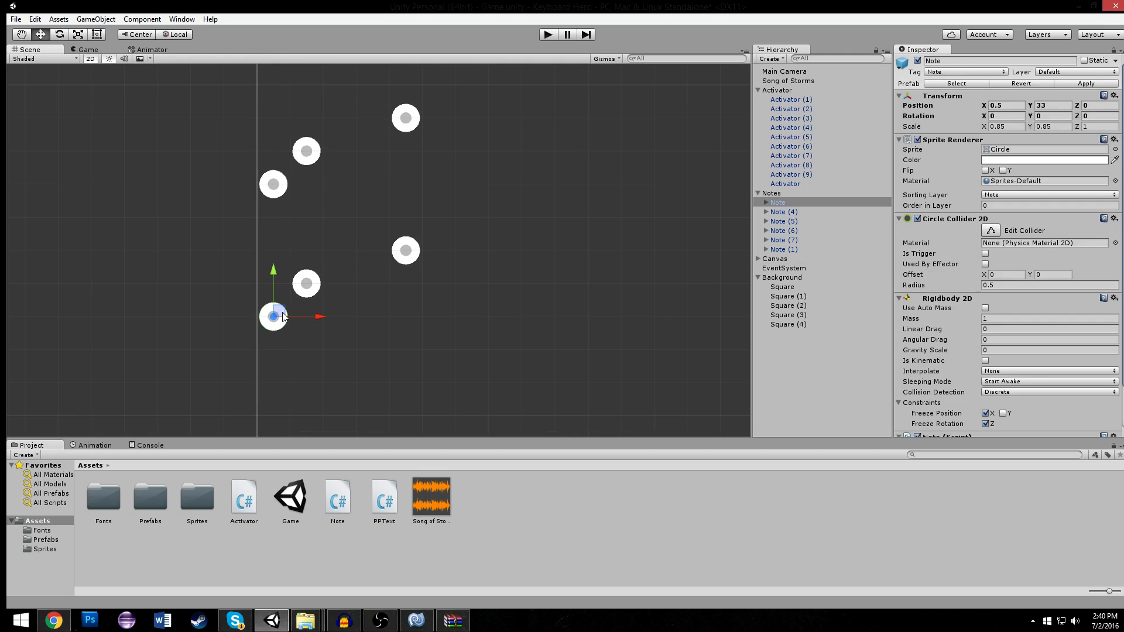
middle_drag(283, 316, 284, 293)
scroll(284, 234, up, 3)
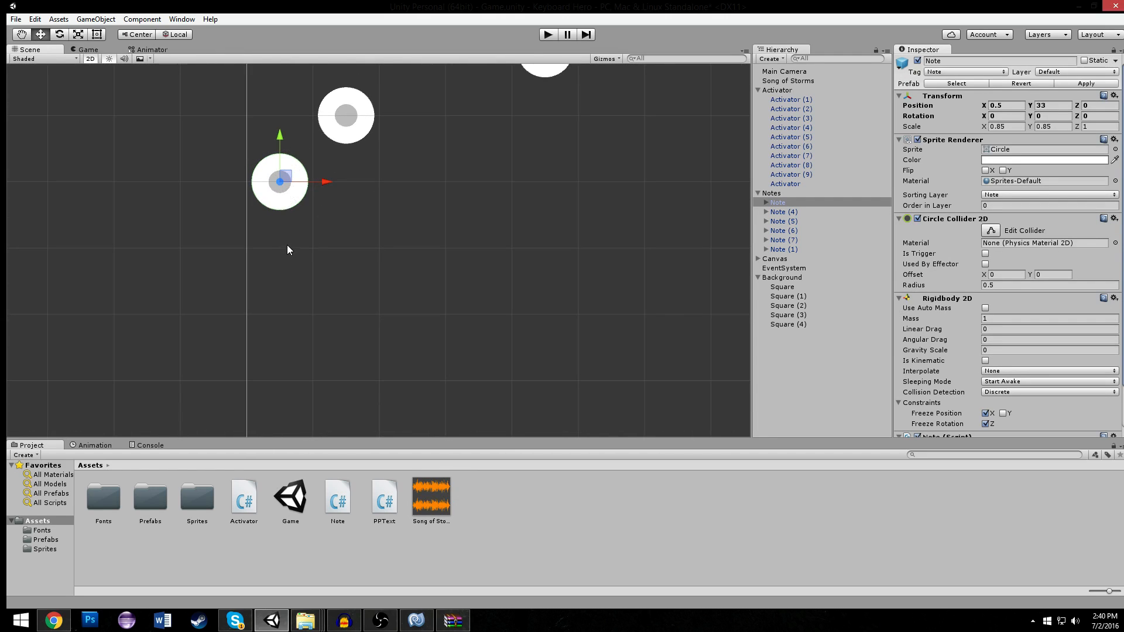
middle_drag(293, 235, 317, 328)
scroll(965, 251, down, 3)
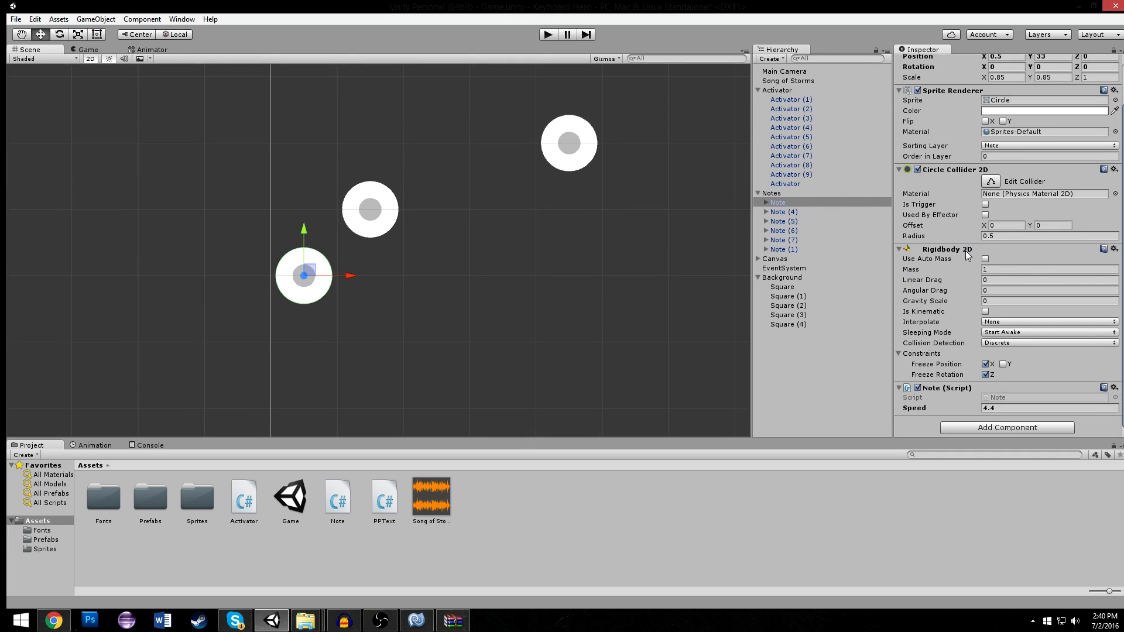
middle_drag(394, 201, 402, 254)
scroll(402, 197, up, 5)
scroll(402, 196, down, 10)
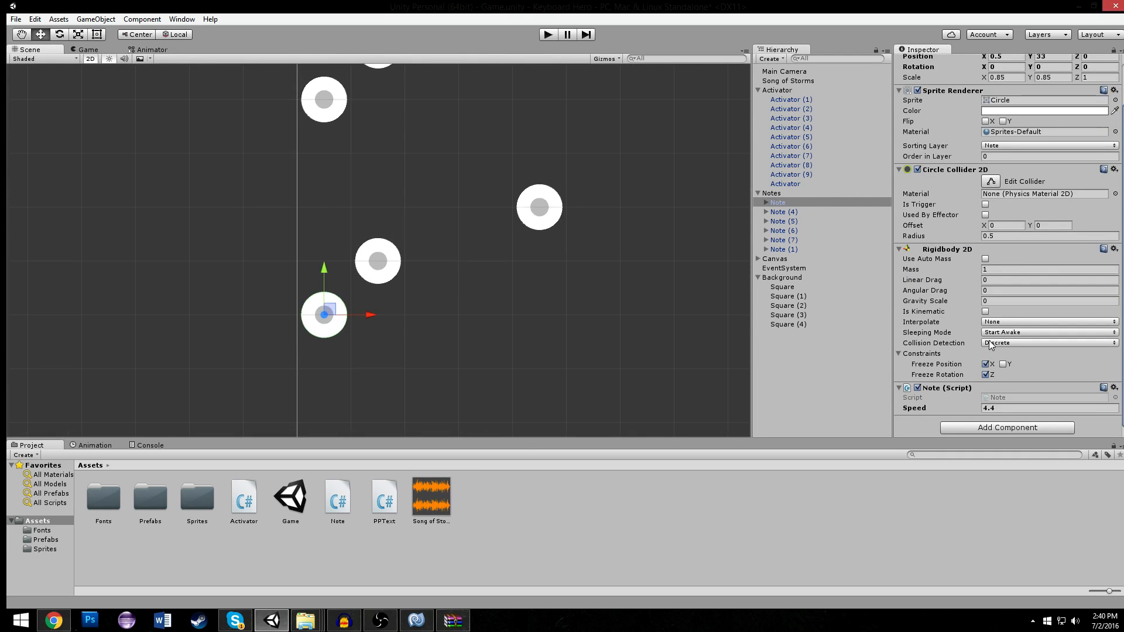
click(330, 307)
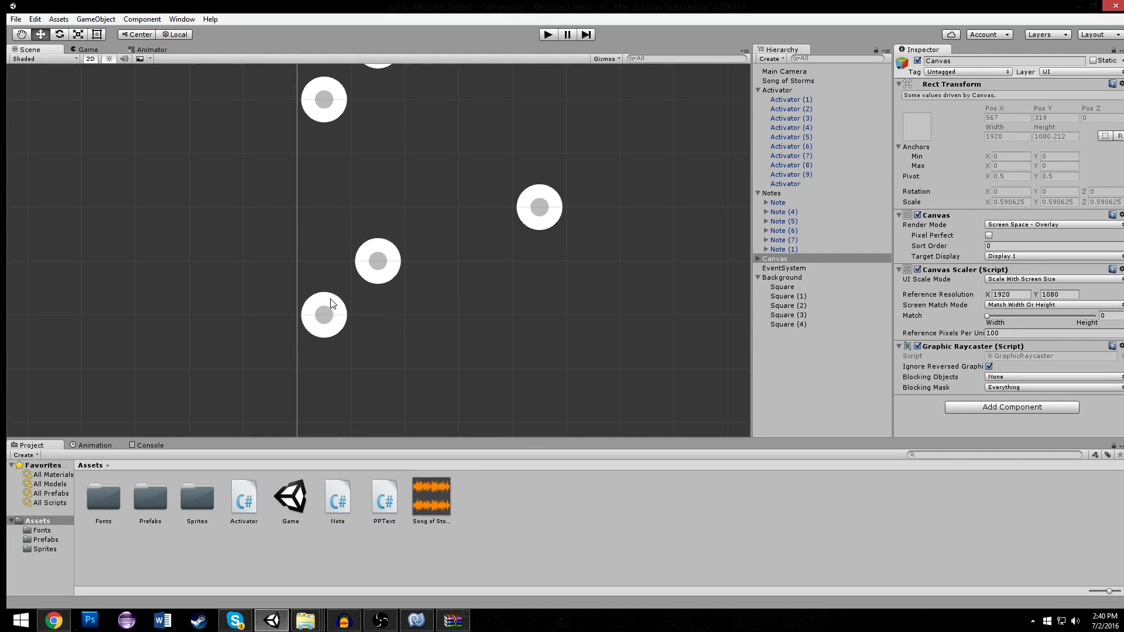
click(329, 299)
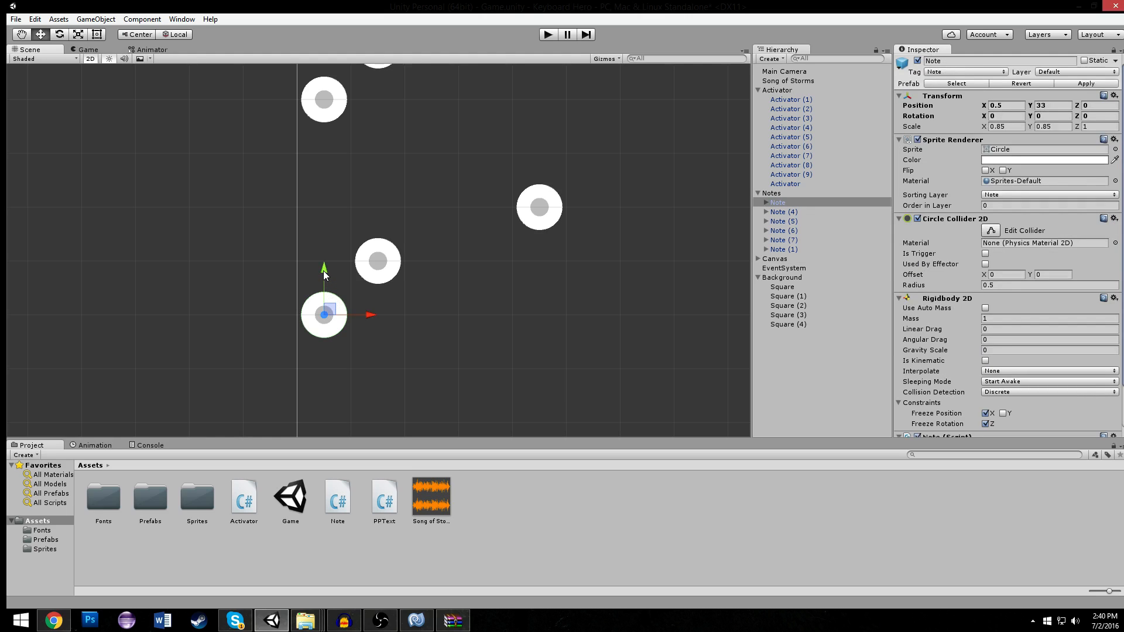
ctrl+drag(323, 271, 350, 257)
click(340, 84)
click(341, 86)
click(296, 304)
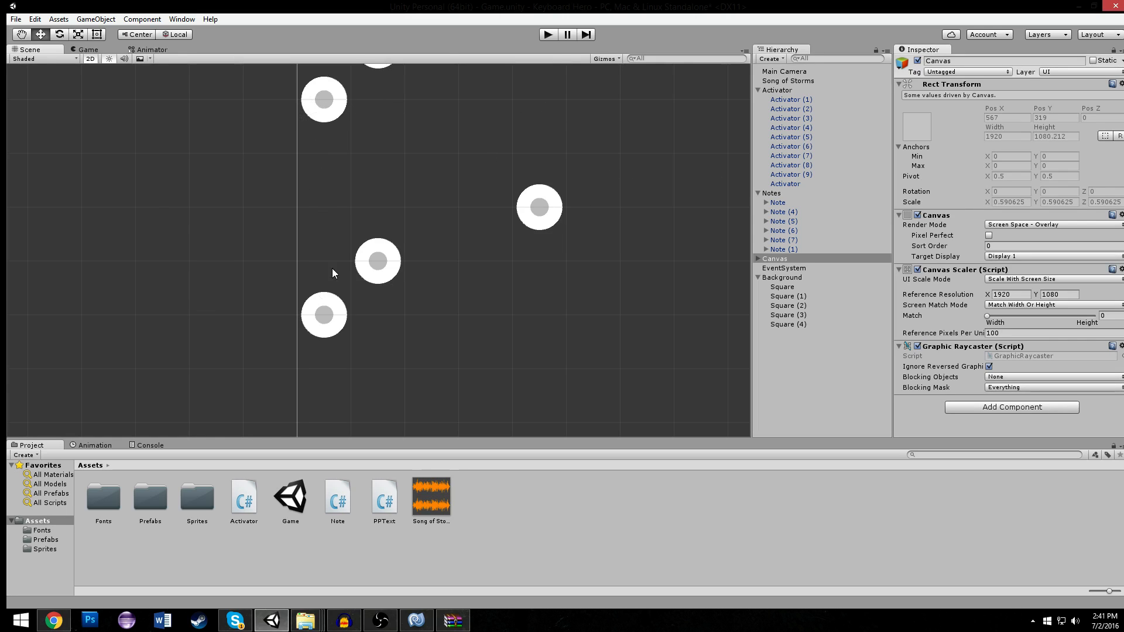
Playtest the game by hitting the six falling notes on their activators, and stop the run.
click(549, 36)
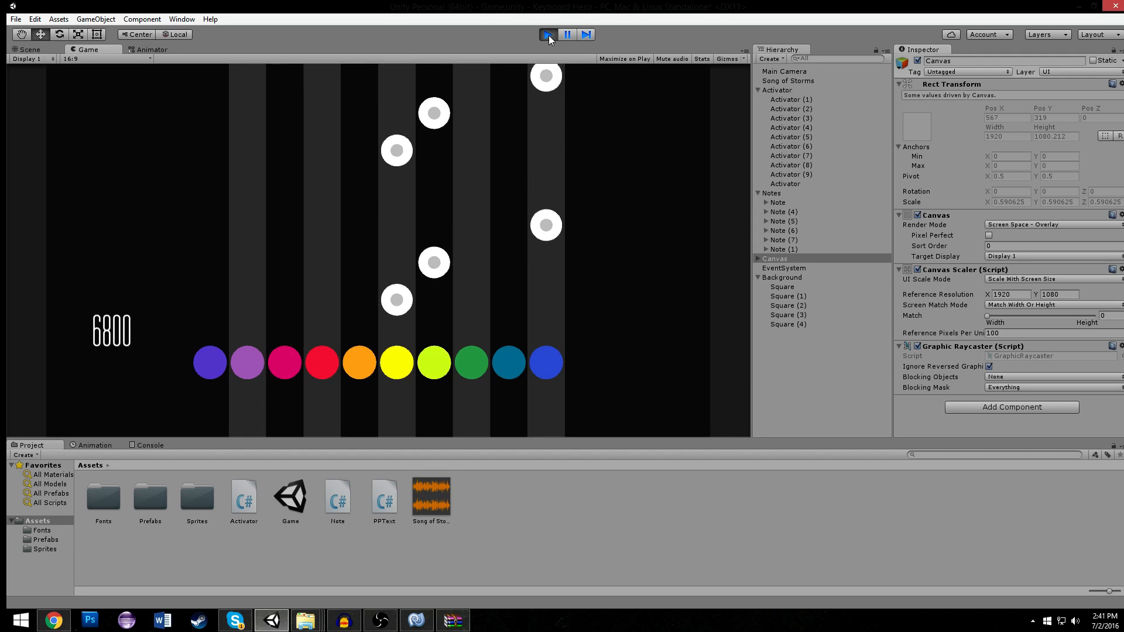
key(h)
key(j)
key(semicolon)
key(h)
key(j)
key(semicolon)
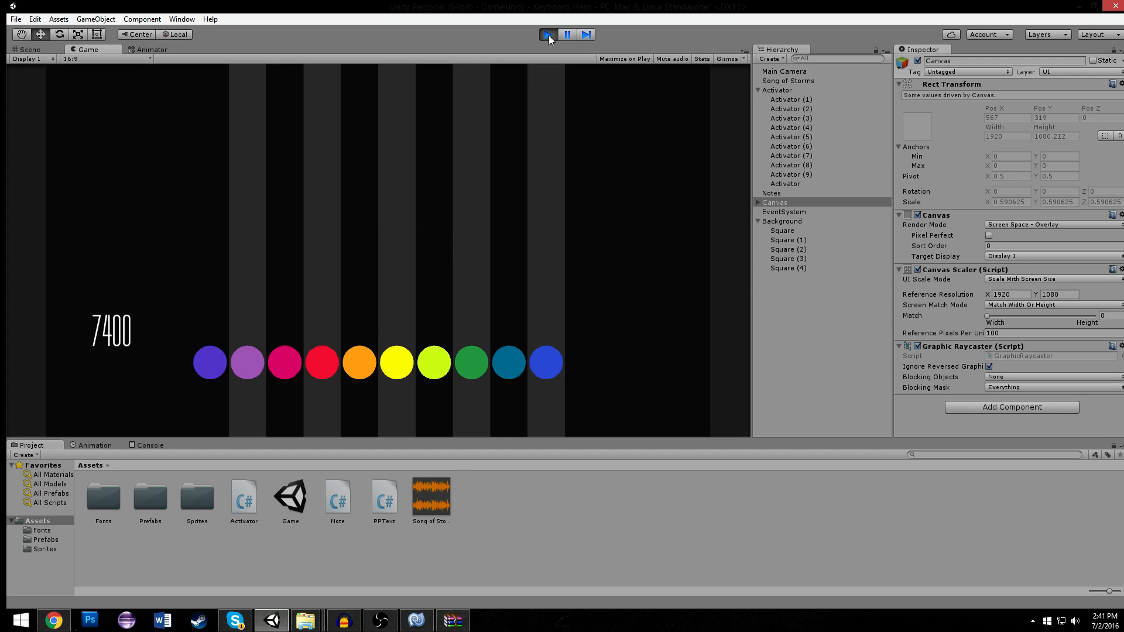
click(549, 35)
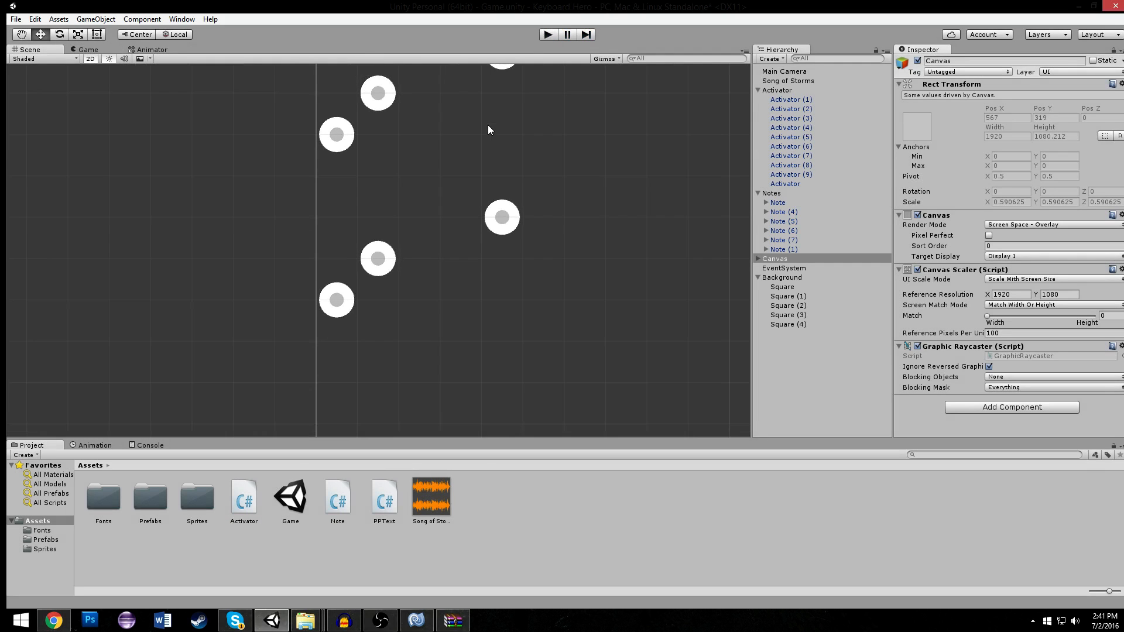
Review the spacing of the two note groups and their distance from the activators in the scene.
scroll(496, 149, down, 5)
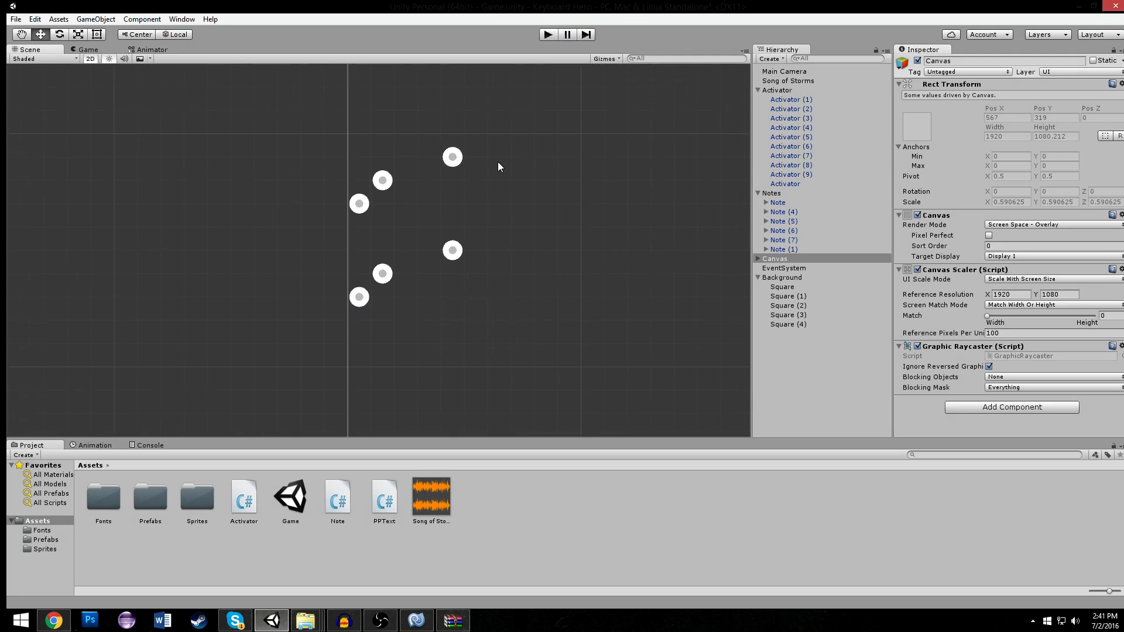
scroll(498, 161, down, 3)
middle_drag(498, 161, 504, 188)
scroll(484, 144, down, 6)
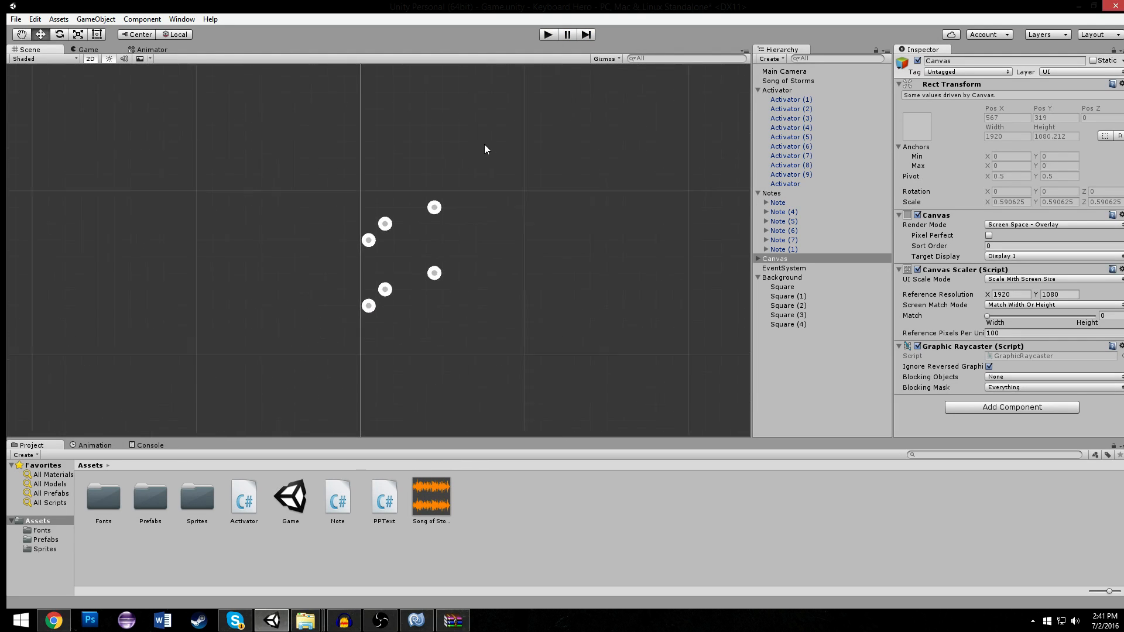
middle_drag(472, 325, 476, 194)
mouse_move(479, 261)
middle_down()
mouse_move(459, 190)
mouse_move(406, 114)
middle_up()
scroll(430, 236, down, 6)
mouse_move(432, 309)
middle_down()
mouse_move(421, 156)
mouse_move(461, 157)
middle_up()
scroll(457, 155, up, 8)
middle_drag(393, 128, 444, 358)
scroll(441, 333, up, 10)
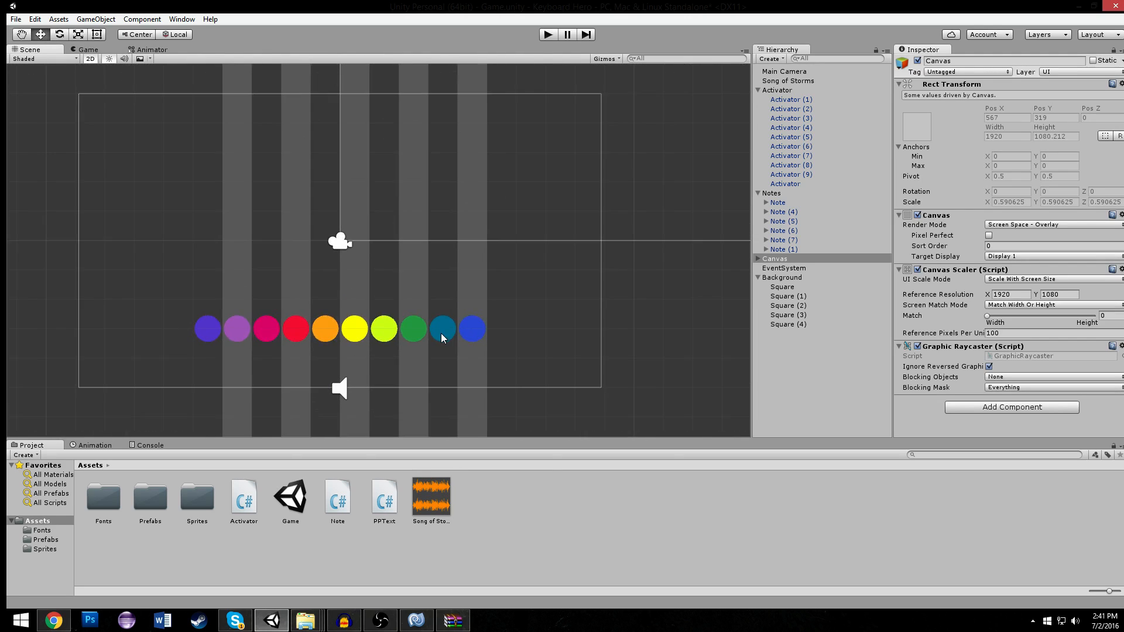
scroll(431, 302, down, 3)
middle_drag(427, 307, 422, 254)
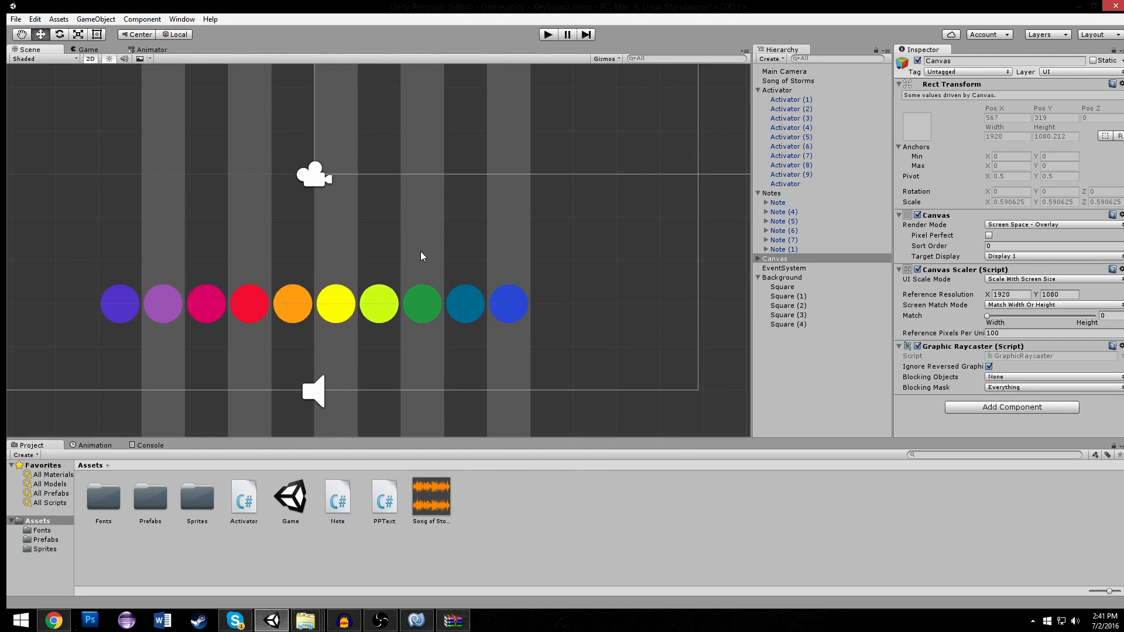
scroll(421, 255, down, 3)
Switch to MonoDevelop and review the public bool createMode declaration in Activator.cs.
click(416, 620)
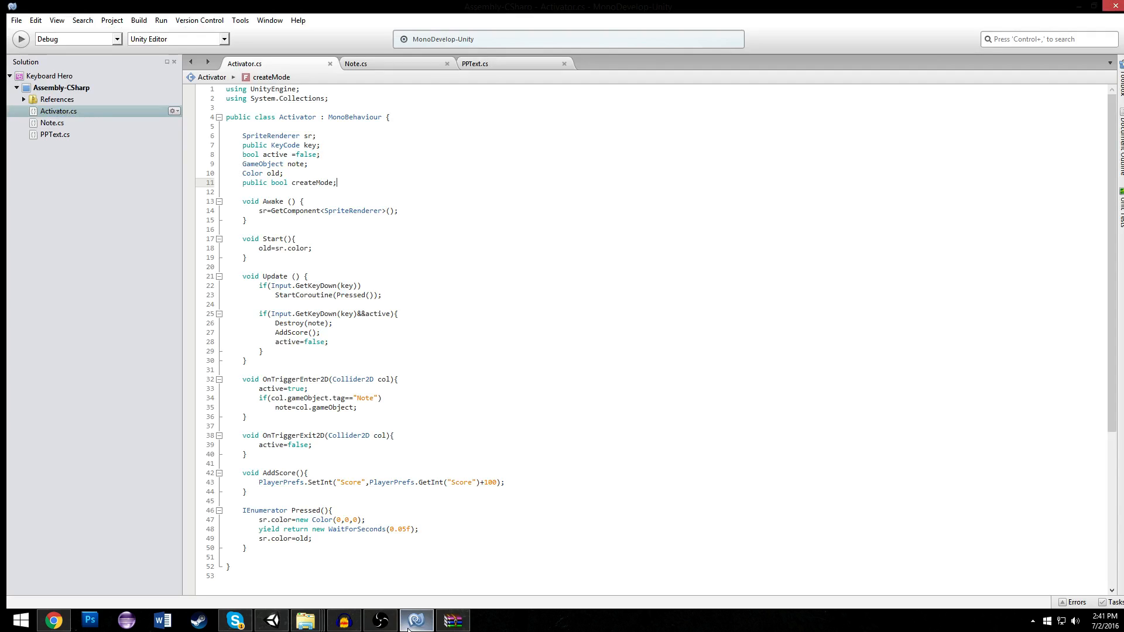
drag(352, 185, 241, 186)
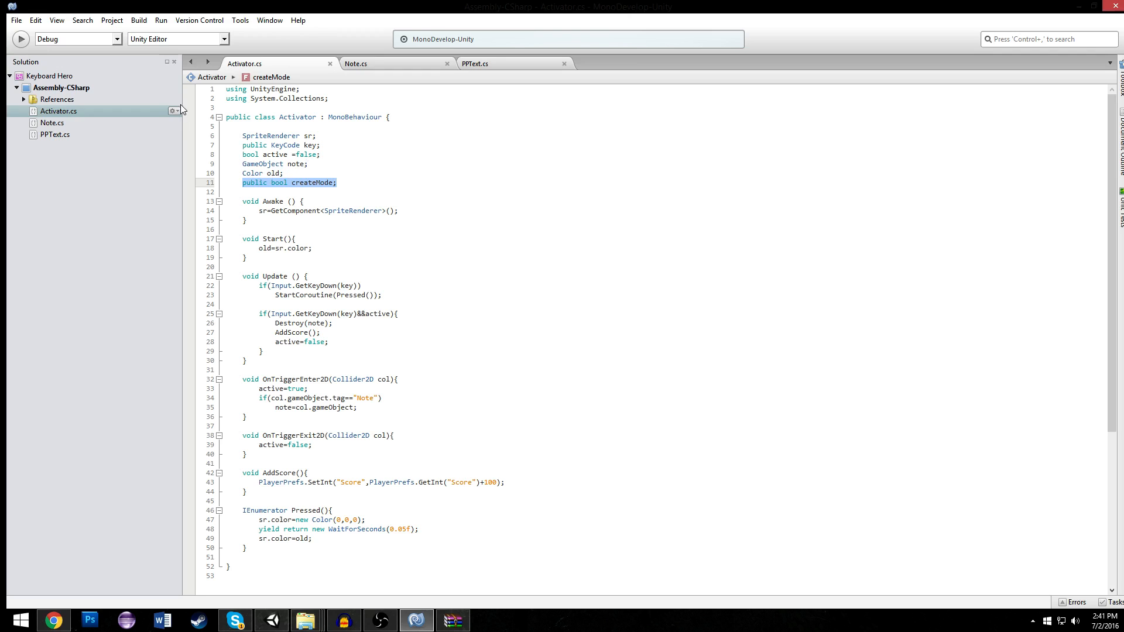
click(311, 173)
Add the condition if(createMode && Input.GetKeyDown(key)) after the active-note block at the end of Update().
scroll(327, 187, down, 6)
click(343, 182)
click(341, 193)
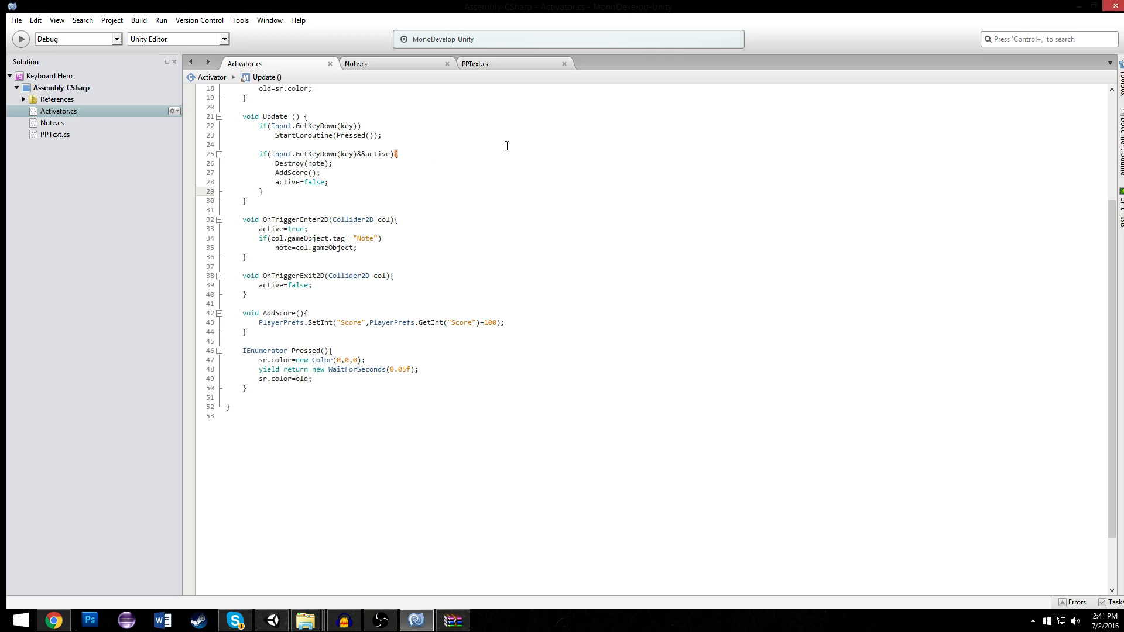
key(Return)
key(Return)
text(i)
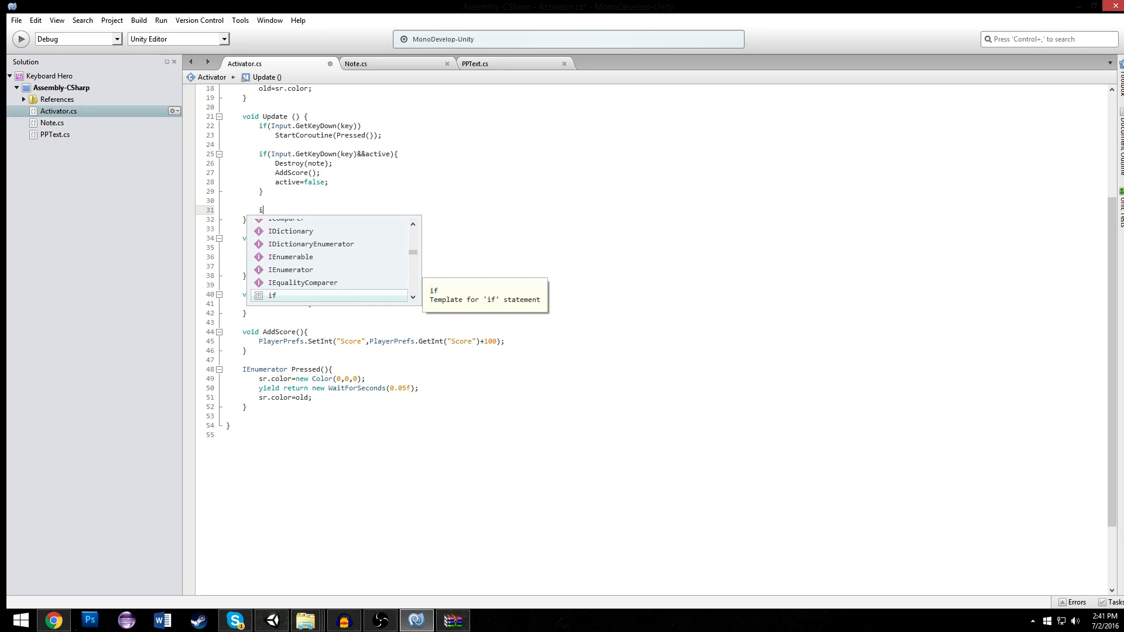
key(BackSpace)
text(if(crea)
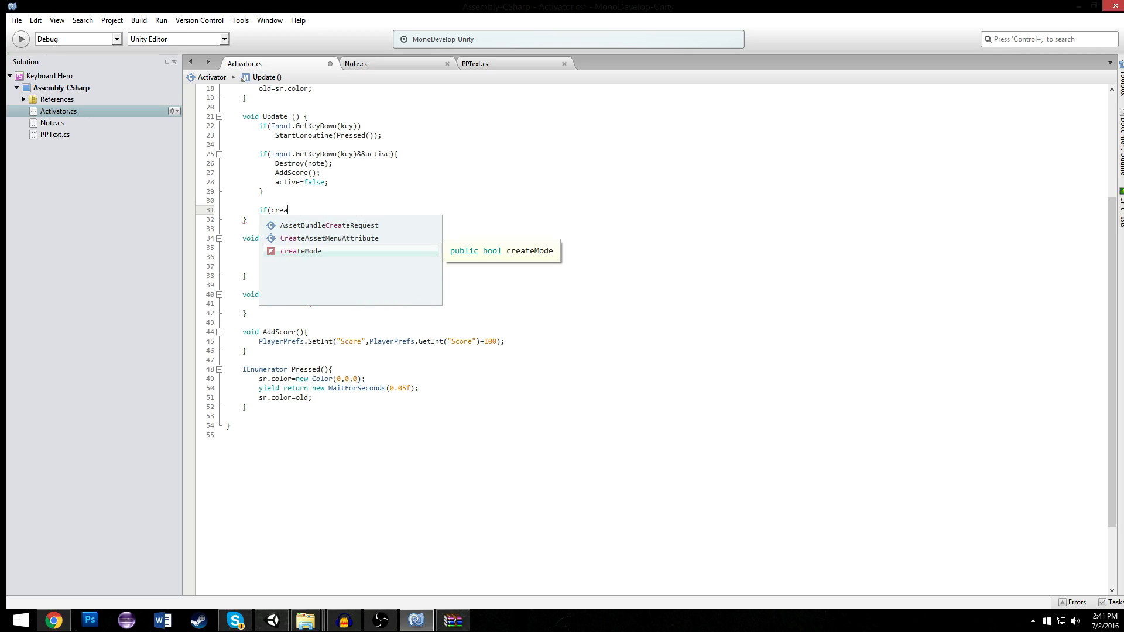
key(Return)
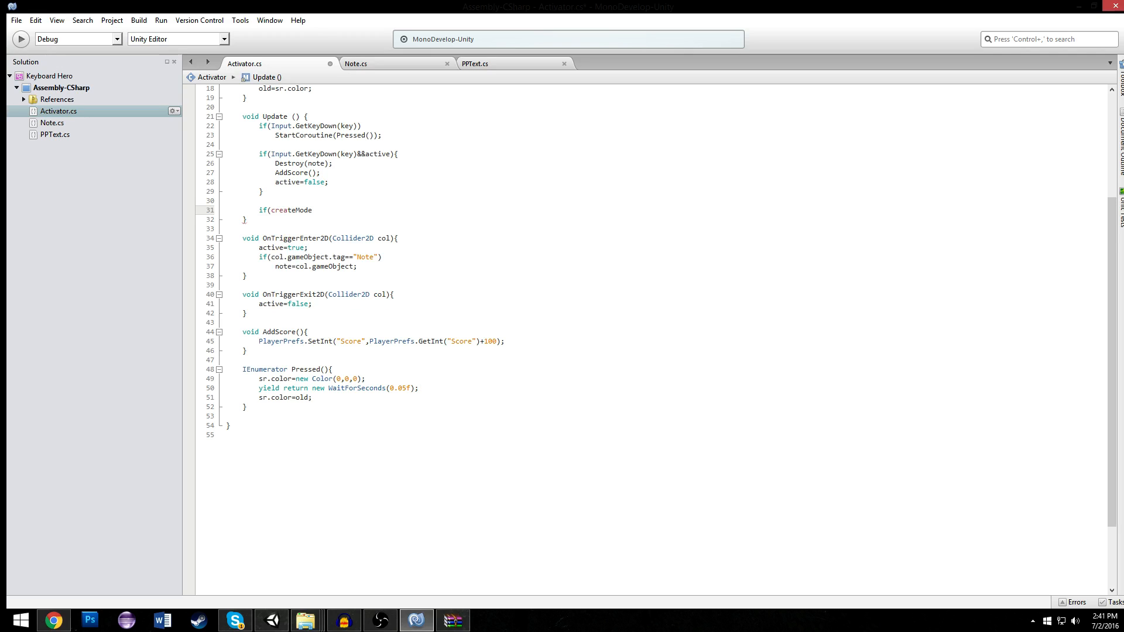
text(&& Input.GetKey)
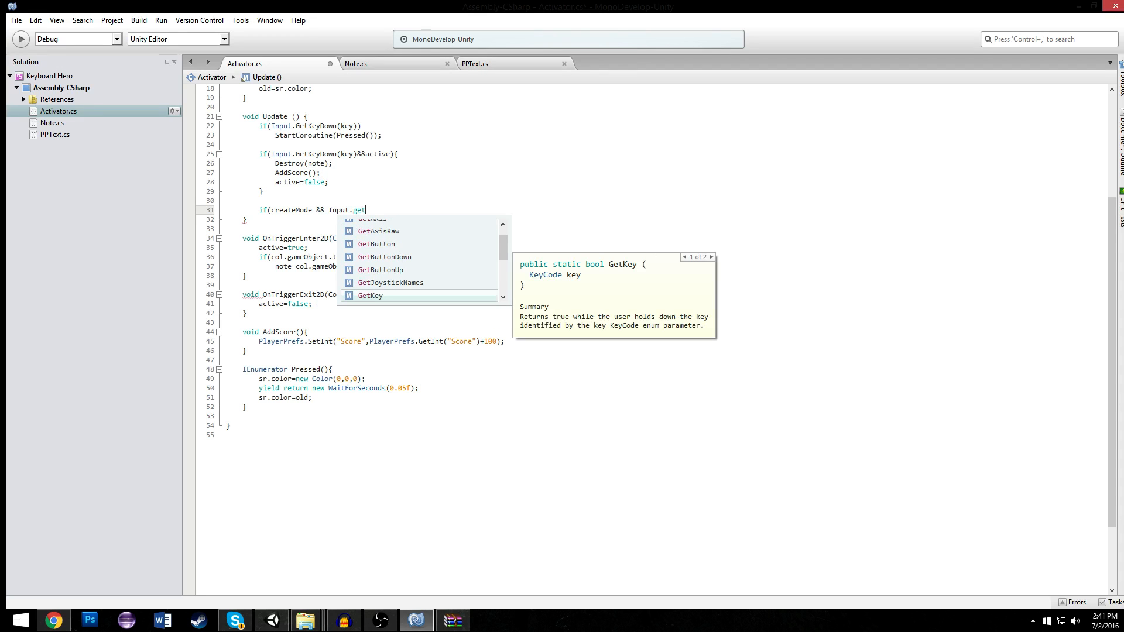
text(Down(key)))
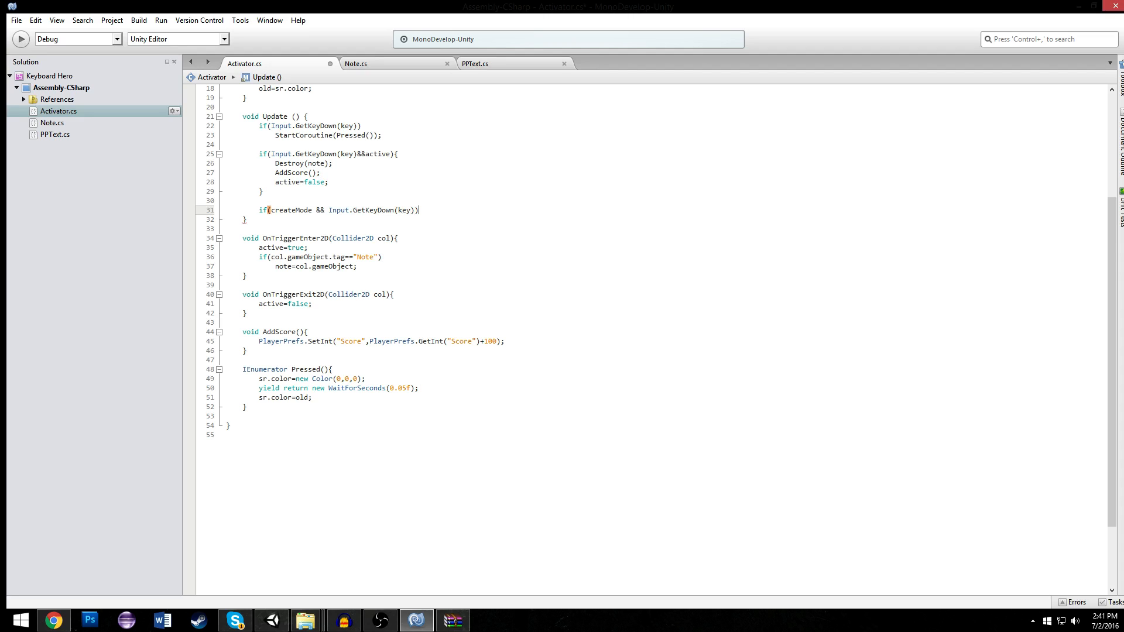
key(Return)
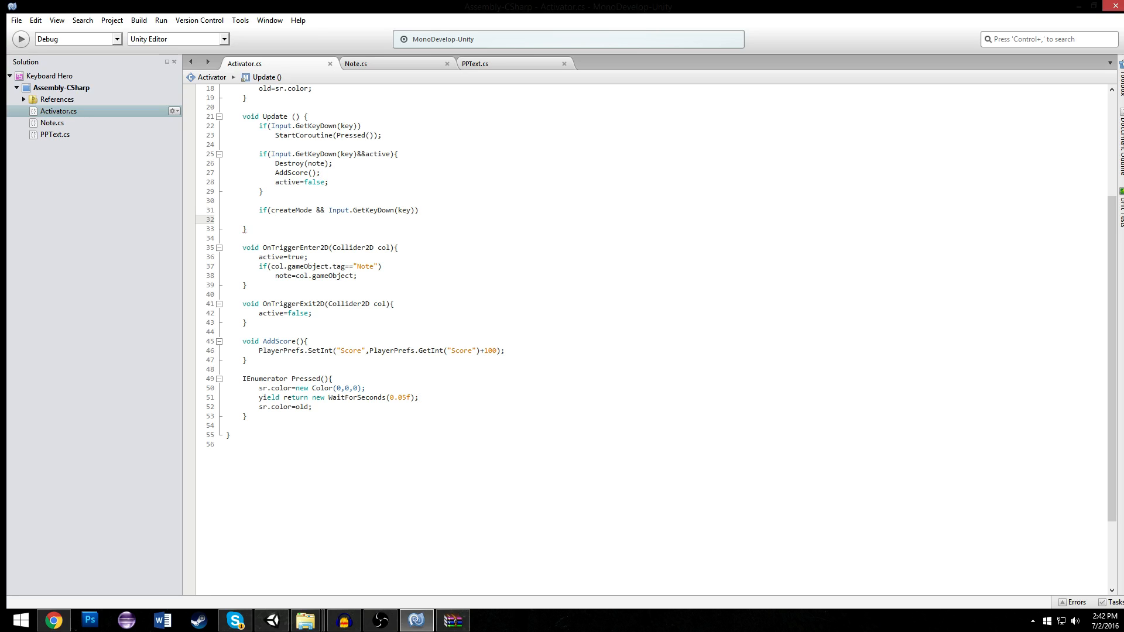
Move the createMode condition to the start of Update(), above the existing key checks, and save Activator.cs.
click(376, 121)
drag(419, 211, 258, 210)
key(ctrl+c)
key(BackSpace)
click(374, 114)
key(Return)
key(Return)
key(Up)
key(ctrl+v)
key(ctrl+s)
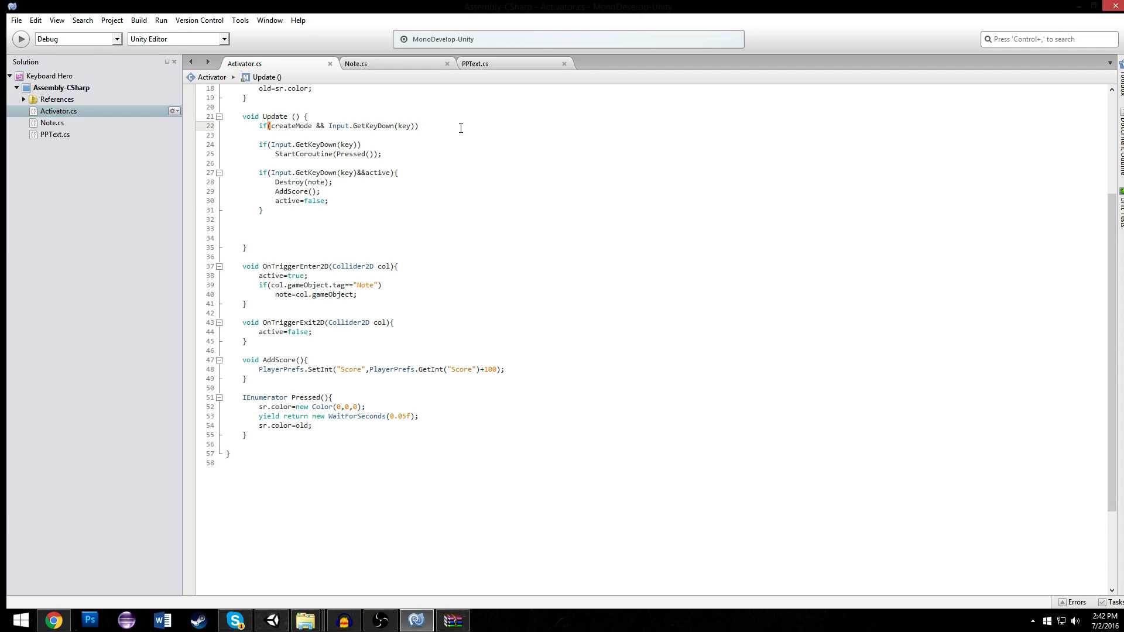
Give the createMode condition a braced block followed by an opened else branch.
key(Return)
key(Return)
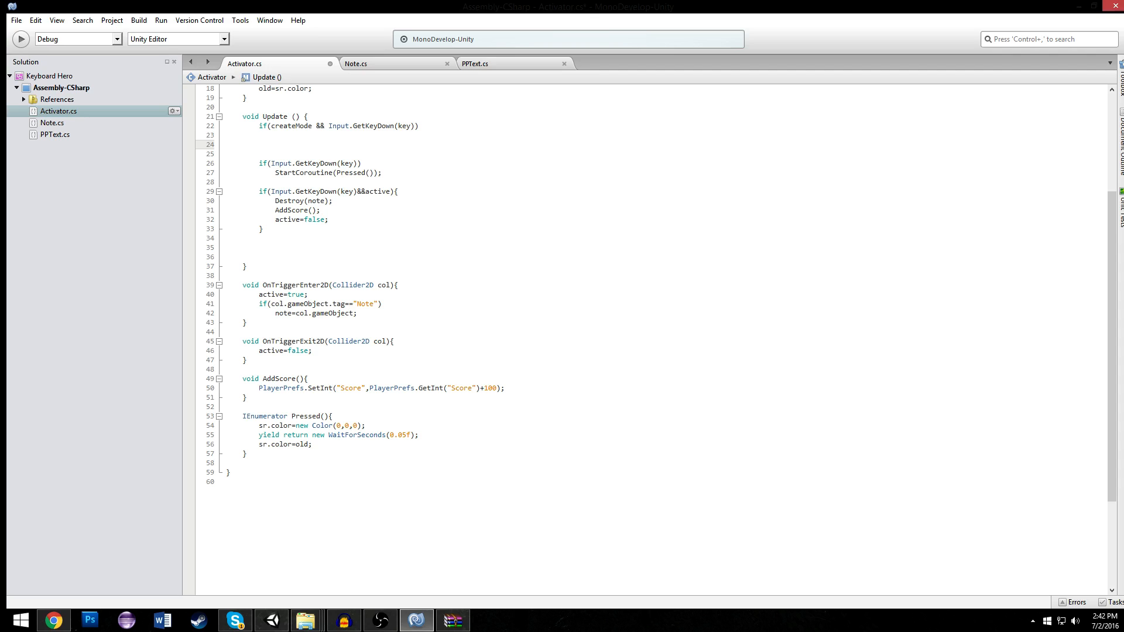
text(else{)
click(257, 144)
text(})
click(422, 126)
text({)
Close the else branch after the two existing key checks and indent those checks one level.
click(294, 243)
click(295, 237)
text(})
drag(264, 229, 151, 167)
key(Tab)
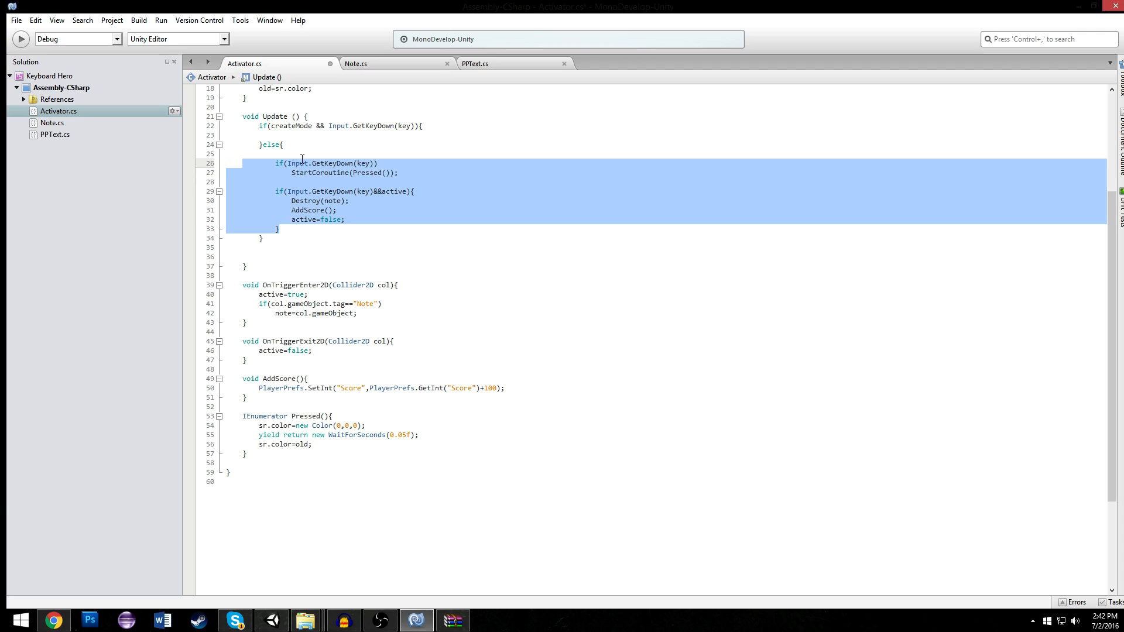
click(303, 141)
Reduce the first condition in Update() to if(createMode) and add an empty line inside its block.
drag(318, 126, 413, 126)
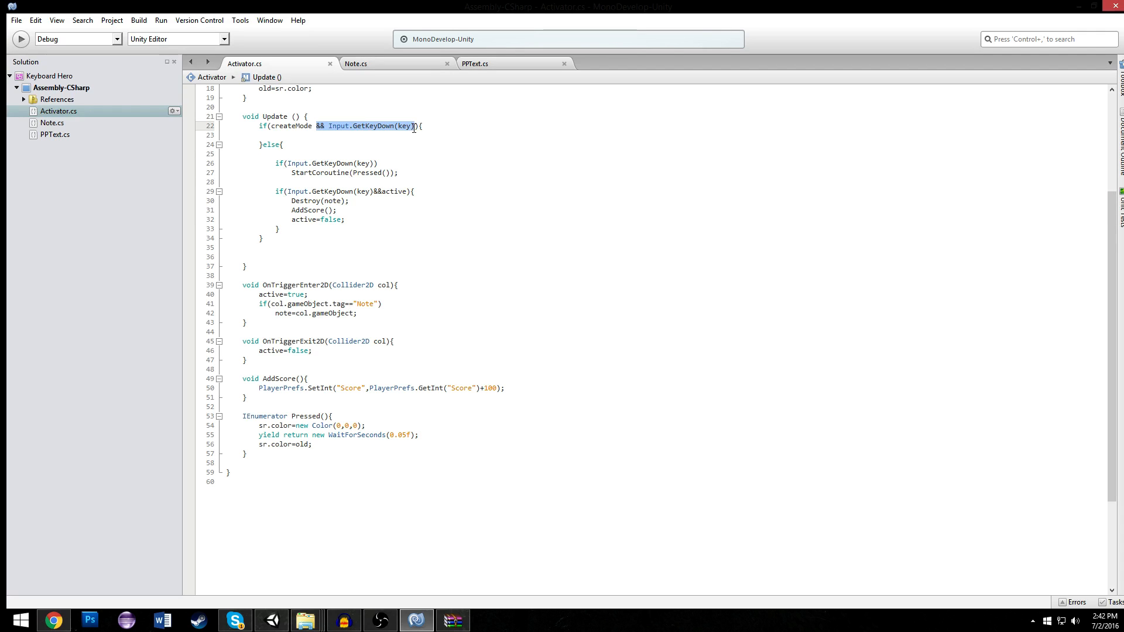
key(BackSpace)
key(BackSpace)
key(Down)
key(Return)
key(Up)
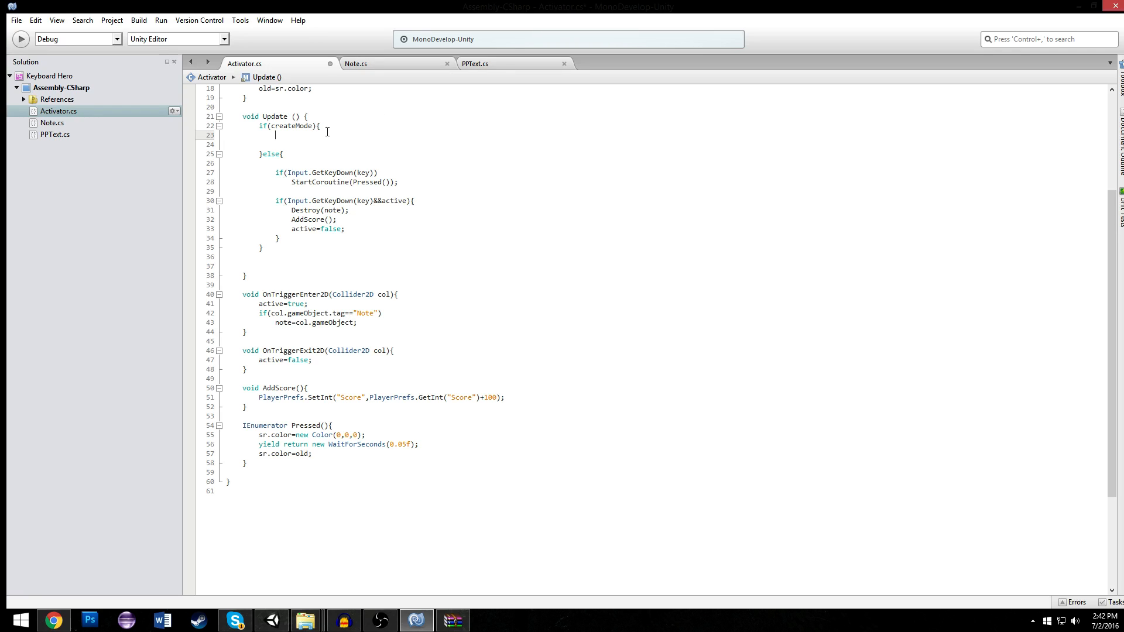
Copy the if(Input.GetKeyDown(key)) check into the createMode block and replace its StartCoroutine(Pressed()); call with Instantiate.
drag(398, 182, 273, 176)
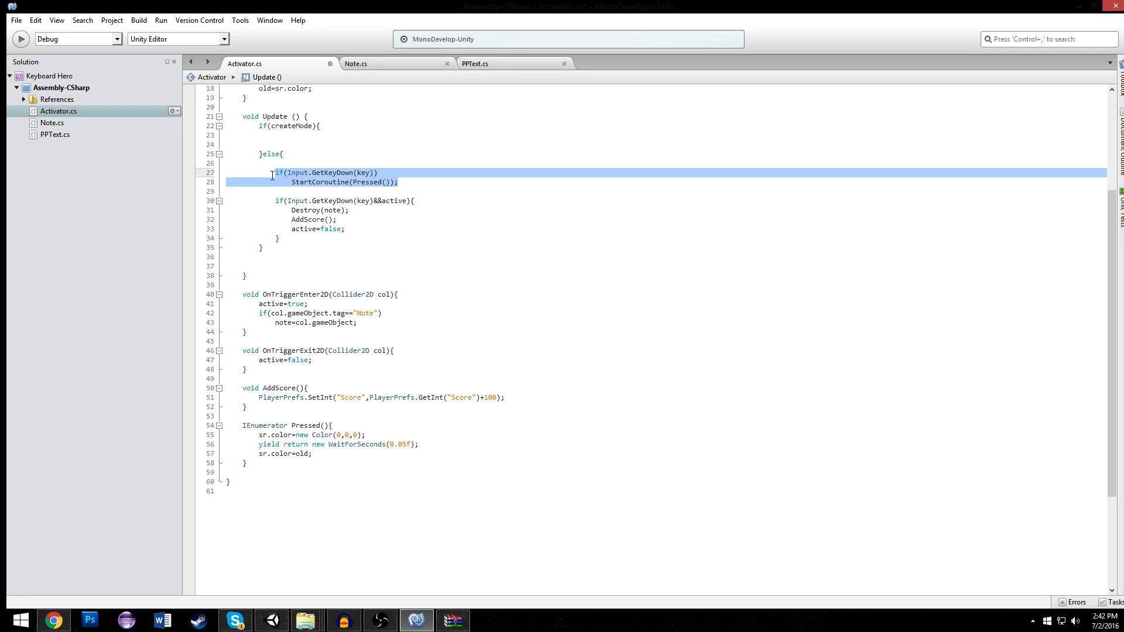
key(ctrl+c)
click(291, 139)
key(ctrl+v)
double_click(302, 145)
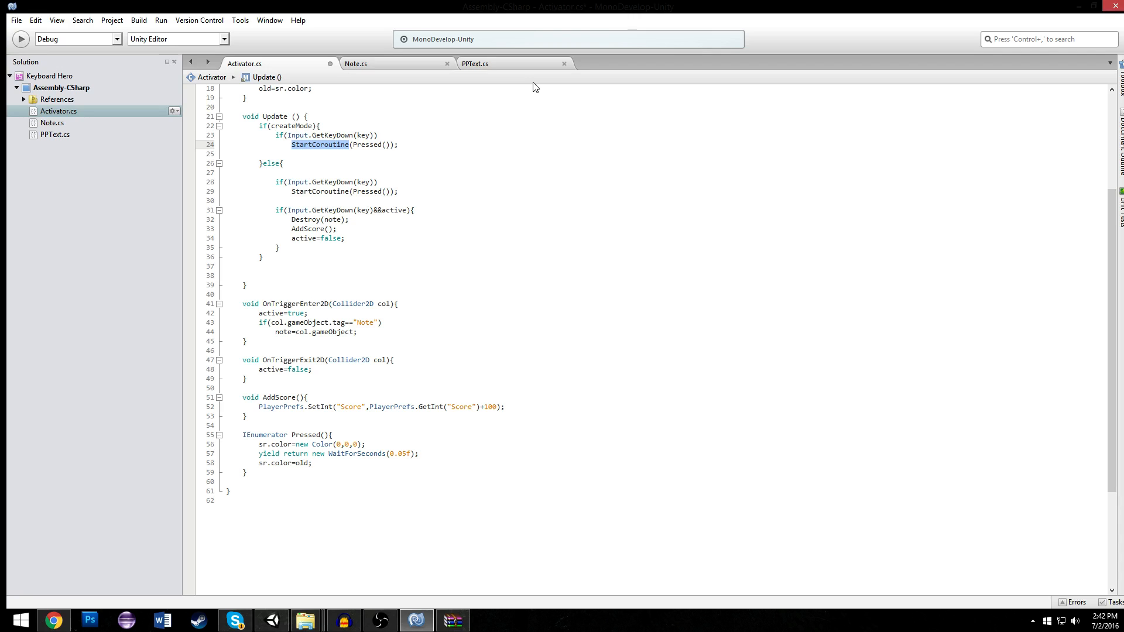
drag(399, 145, 286, 146)
text(Instantiate)
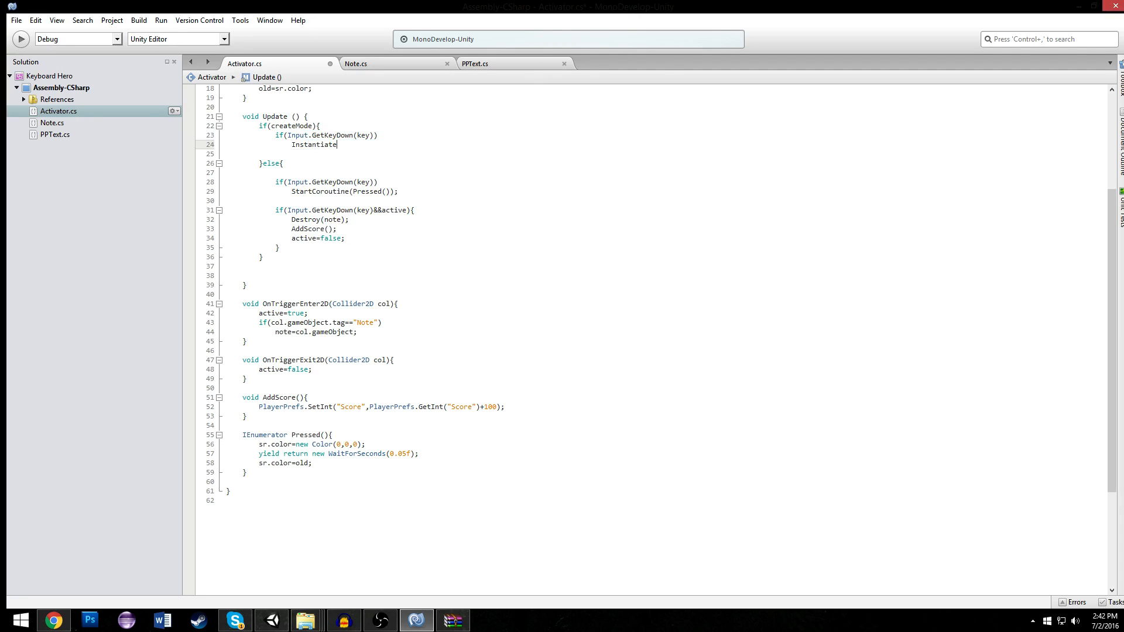
Declare public GameObject n; below the createMode variable and save Activator.cs.
scroll(354, 175, up, 6)
click(357, 182)
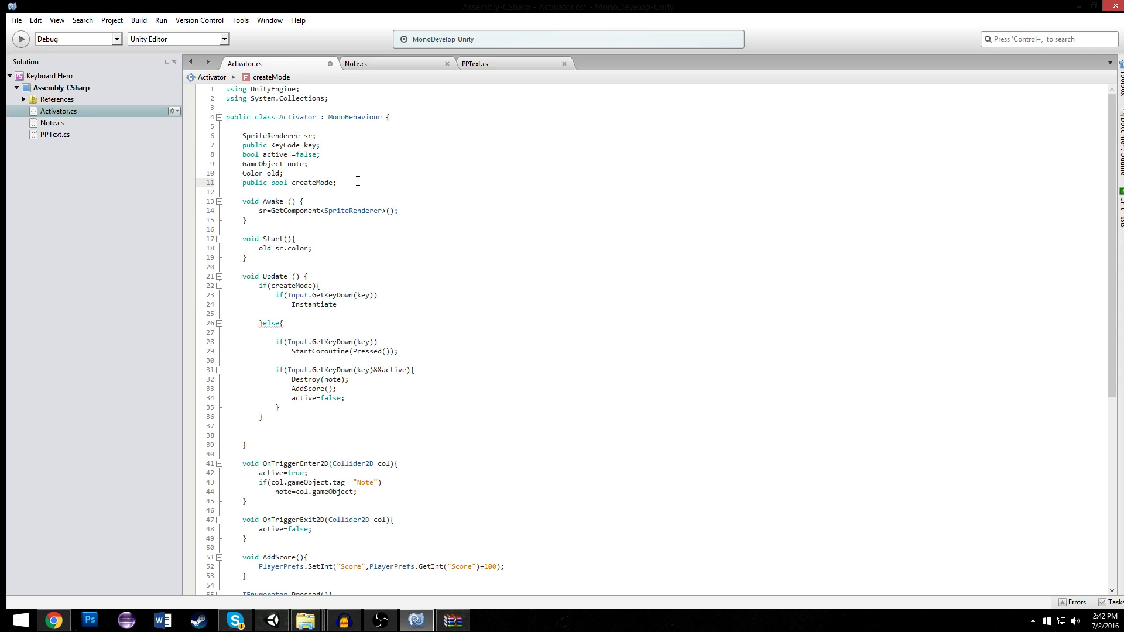
key(Return)
text(public gameObject)
key(Return)
key(BackSpace)
key(BackSpace)
key(BackSpace)
key(BackSpace)
key(BackSpace)
key(BackSpace)
key(BackSpace)
key(BackSpace)
key(BackSpace)
key(BackSpace)
text(GameObject )
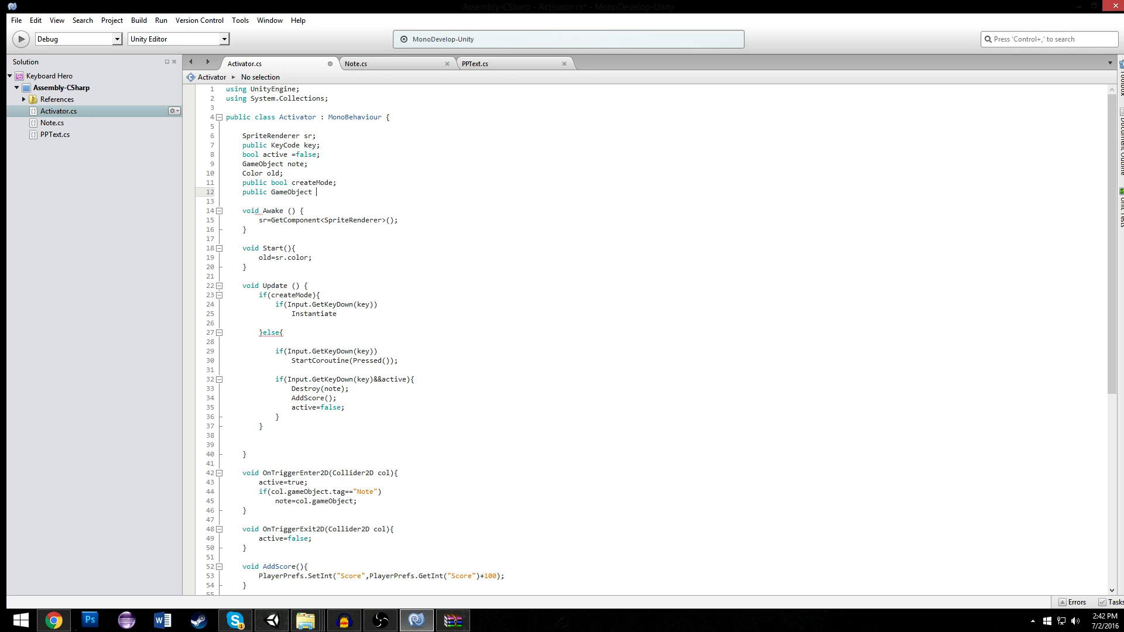
text(n;)
key(ctrl+s)
Complete the Instantiate call with the arguments (n,transform.position,Quaternion.identity); and save the script.
scroll(228, 293, down, 2)
click(353, 259)
text((n,transform.transfor)
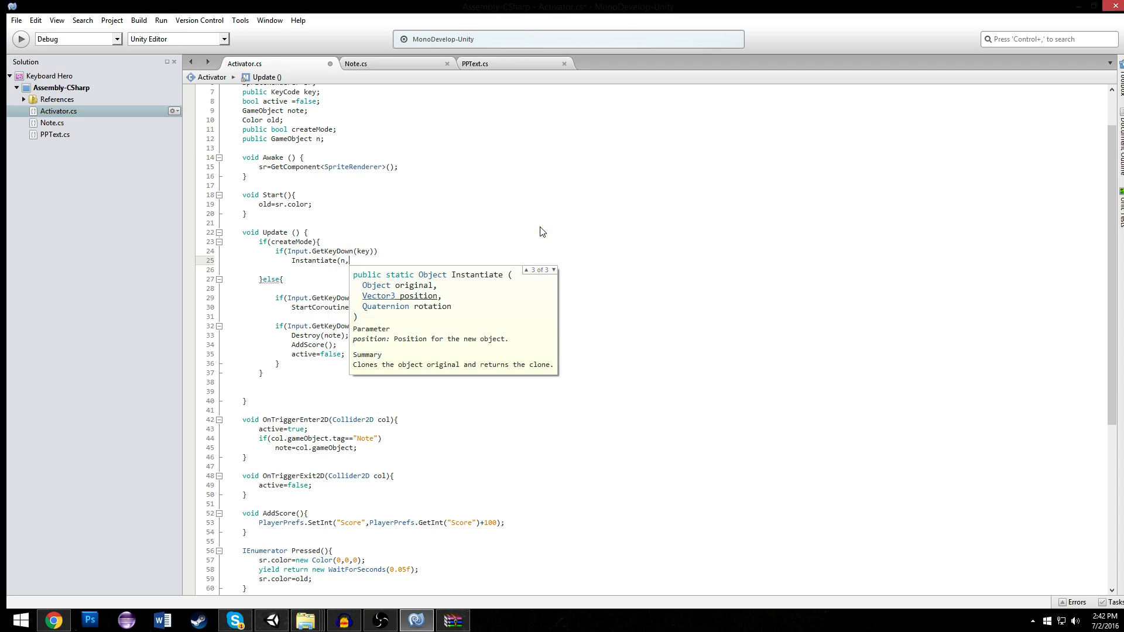
key(BackSpace)
key(BackSpace)
key(BackSpace)
key(BackSpace)
key(BackSpace)
key(BackSpace)
key(BackSpace)
key(BackSpace)
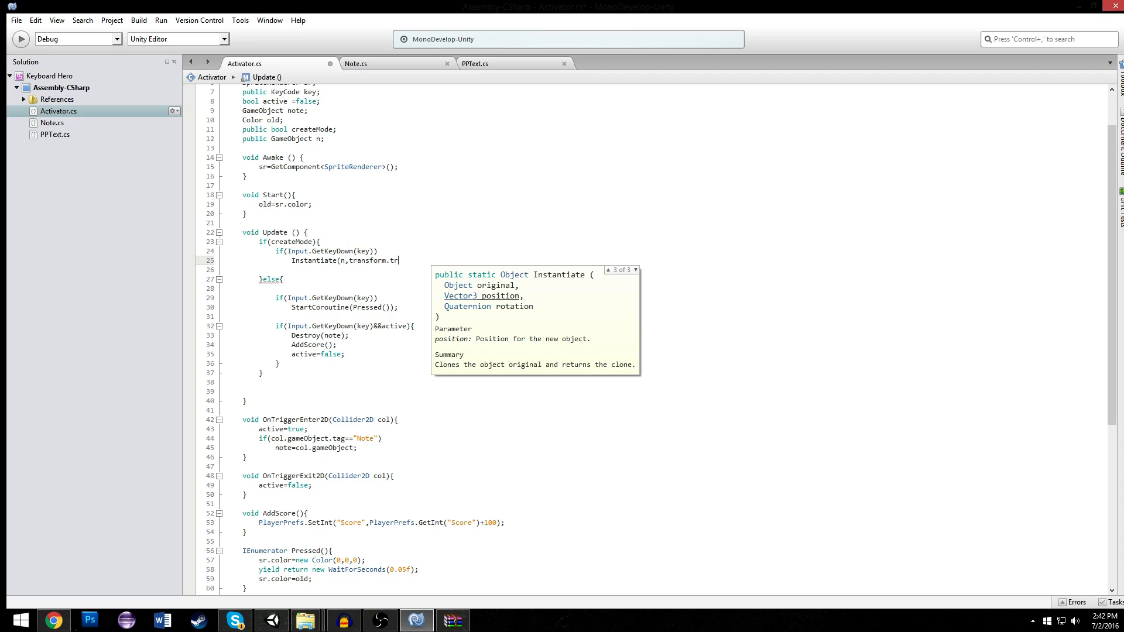
text(p)
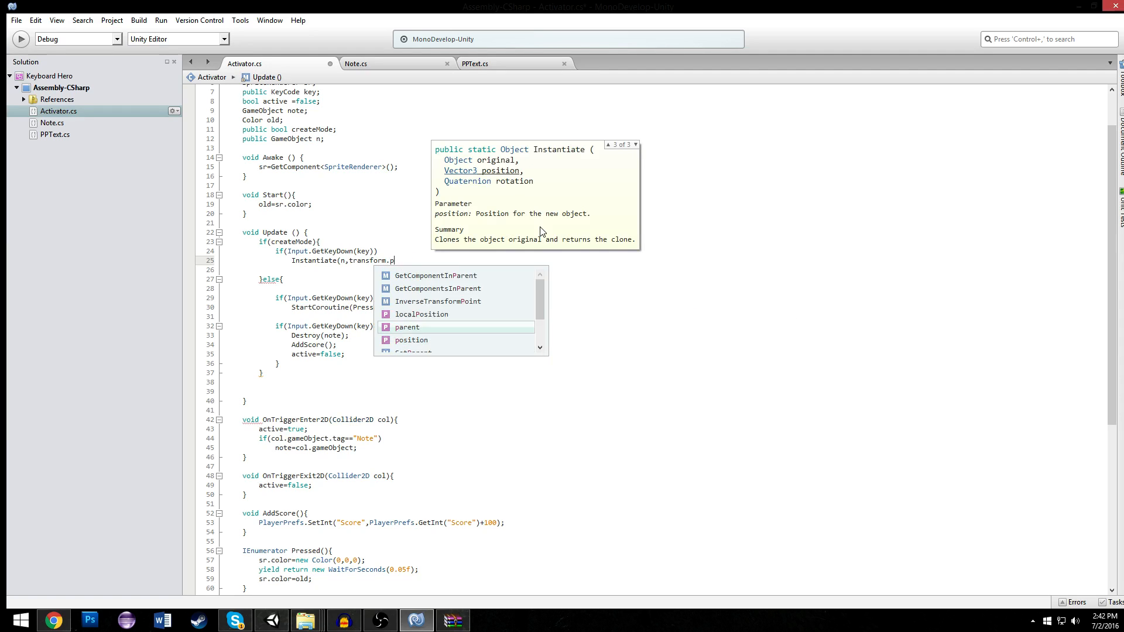
text(osition,)
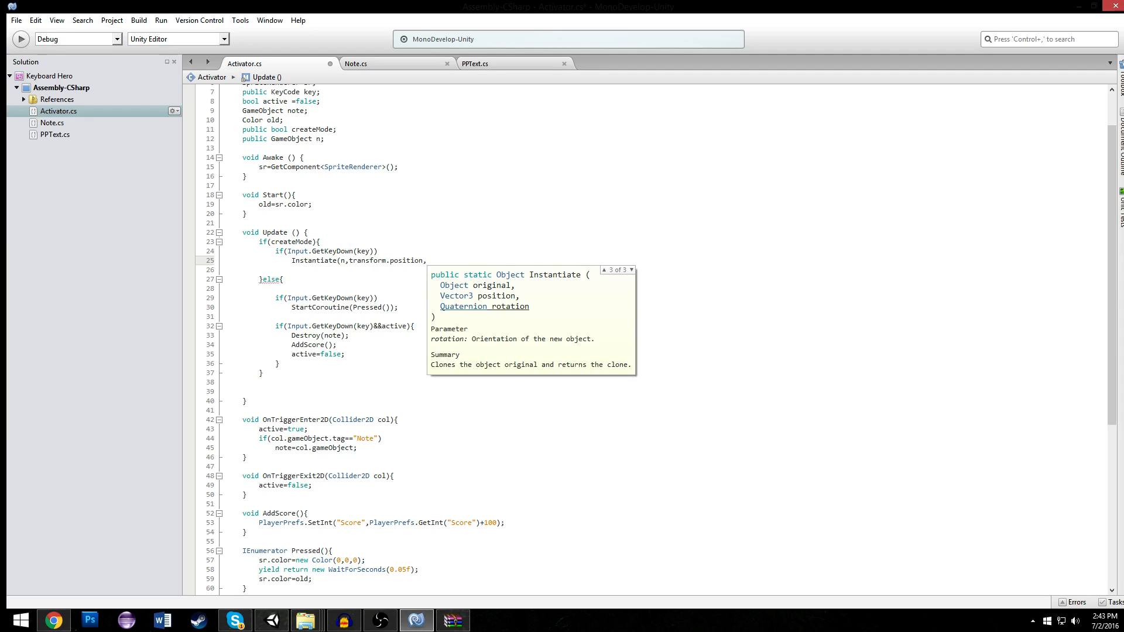
text(Quaternion.)
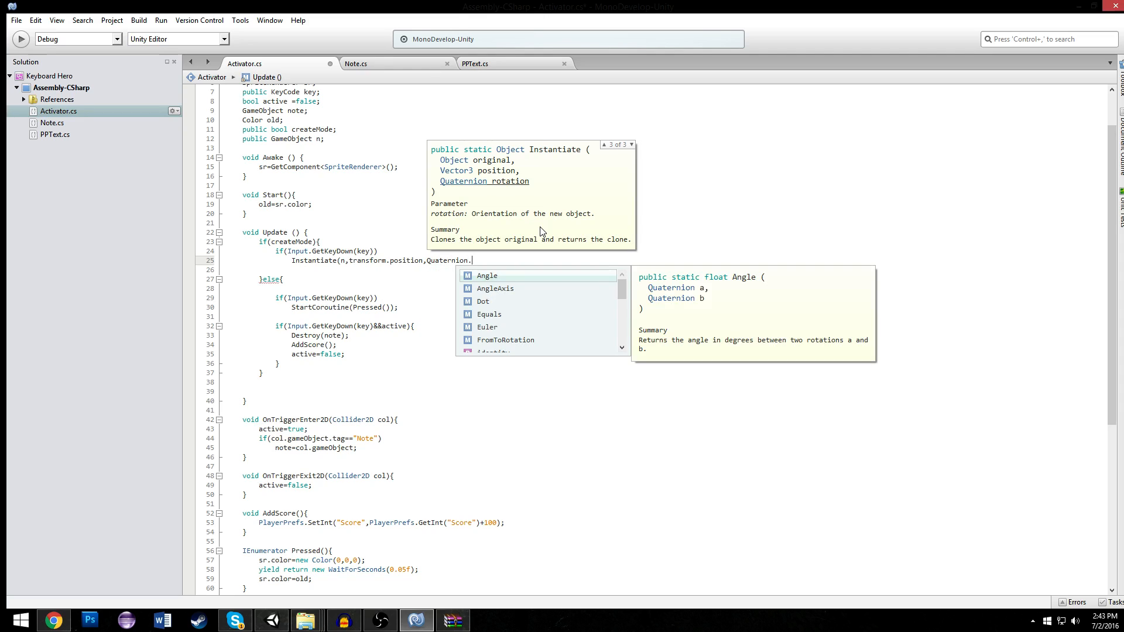
text(identity);)
key(ctrl+s)
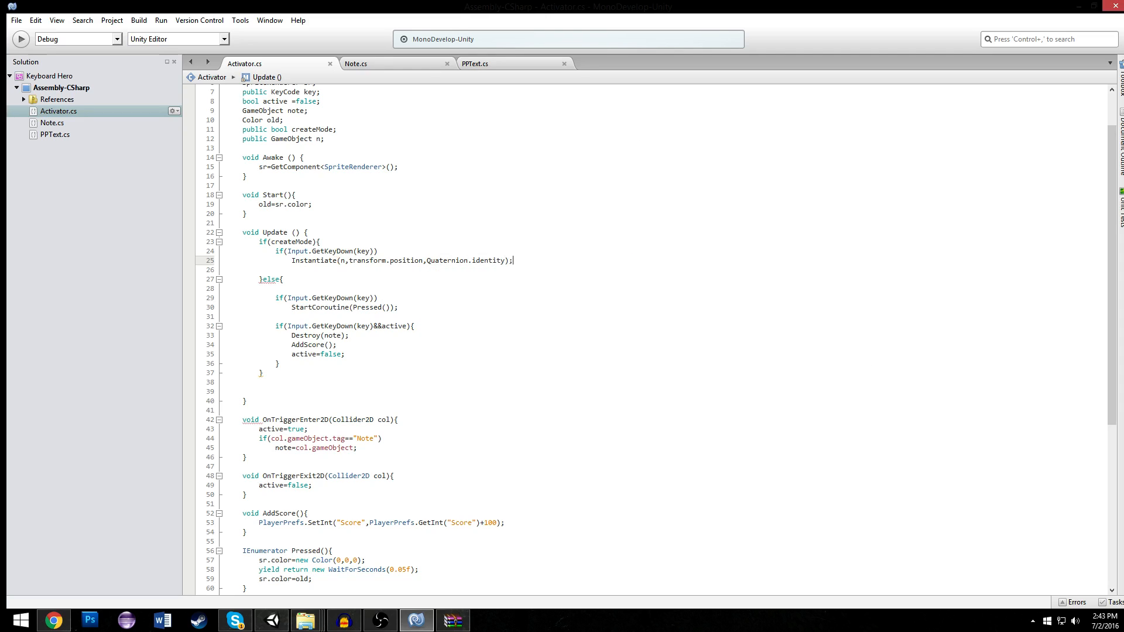
Remove the empty line between the Instantiate call and the else branch.
key(Up)
key(Up)
click(319, 275)
click(320, 271)
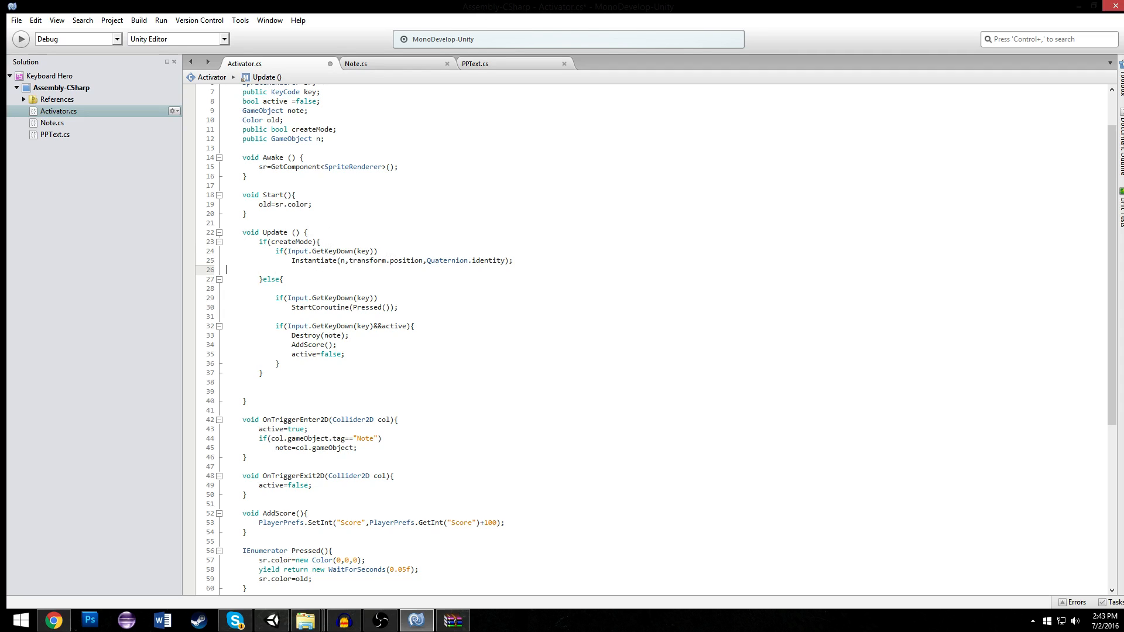
key(BackSpace)
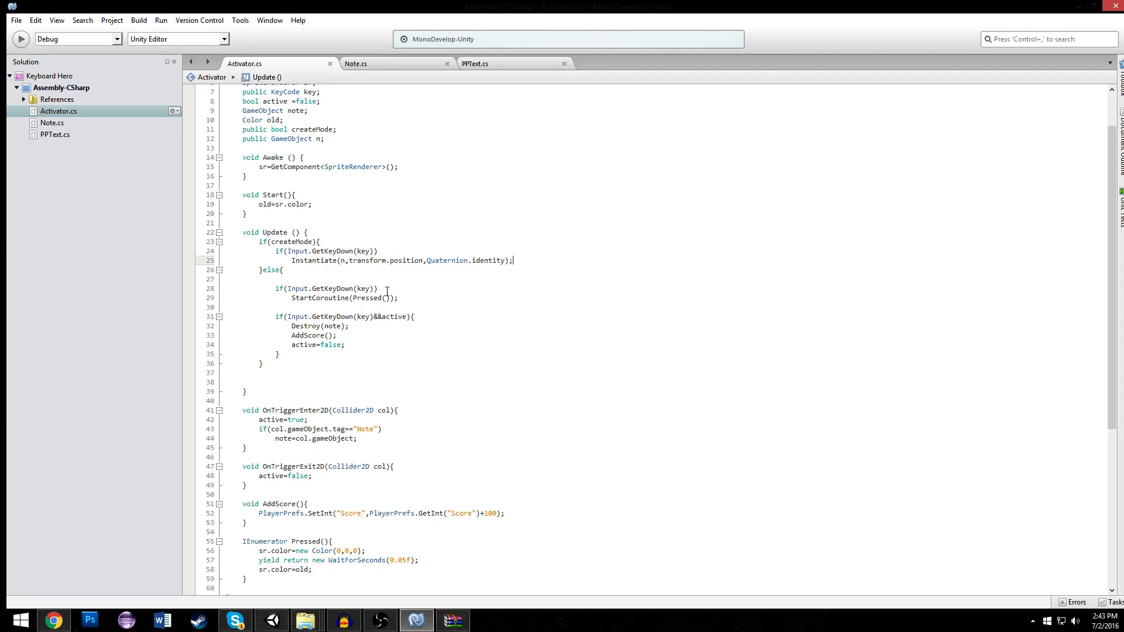
Switch to Unity and assign the Note prefab to the N field of all ten activators.
click(272, 621)
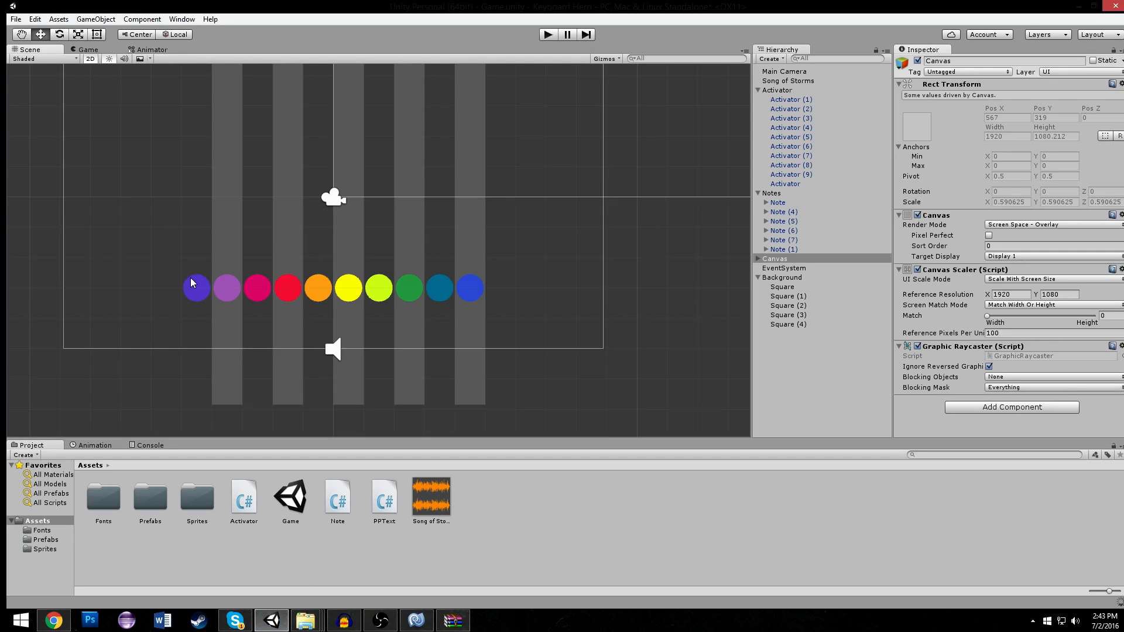
drag(145, 271, 515, 322)
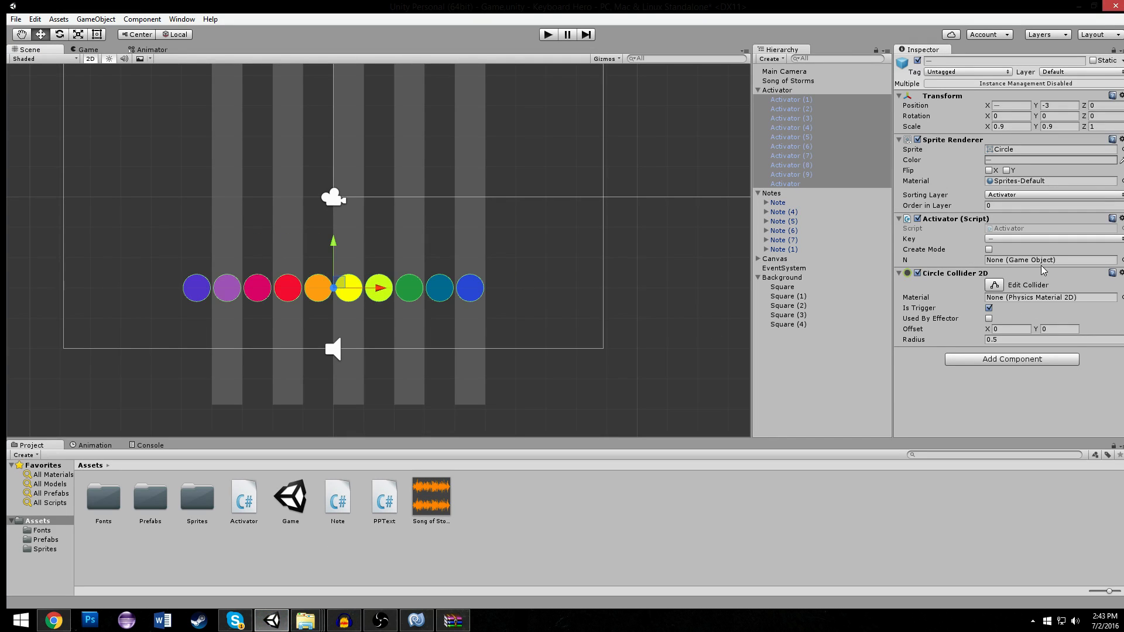
click(1120, 260)
double_click(785, 157)
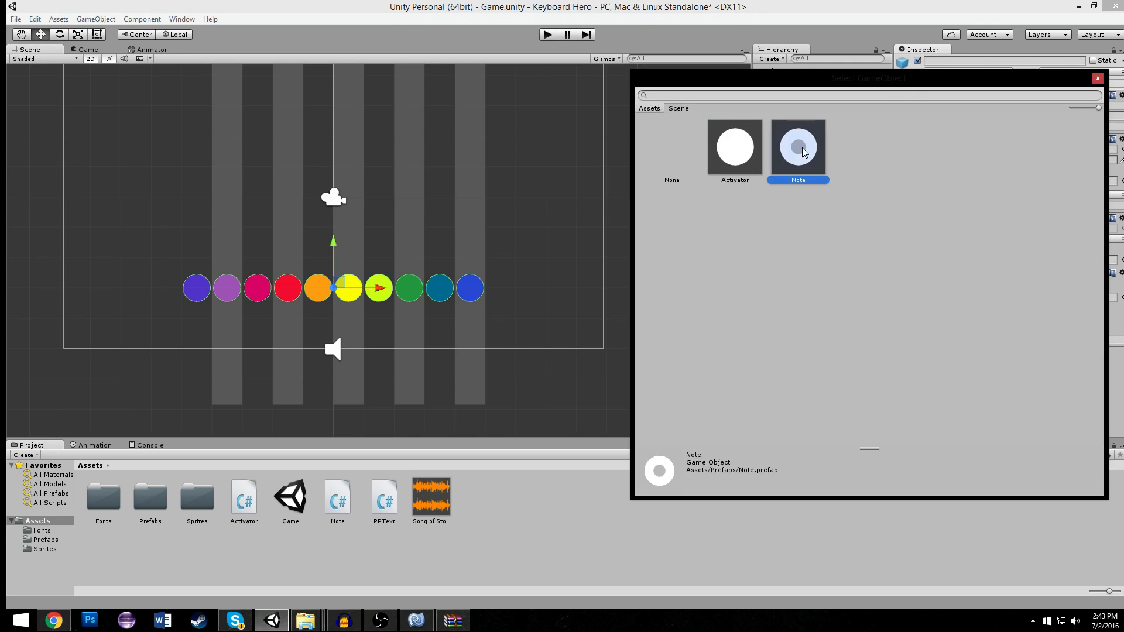
scroll(620, 262, down, 2)
click(620, 262)
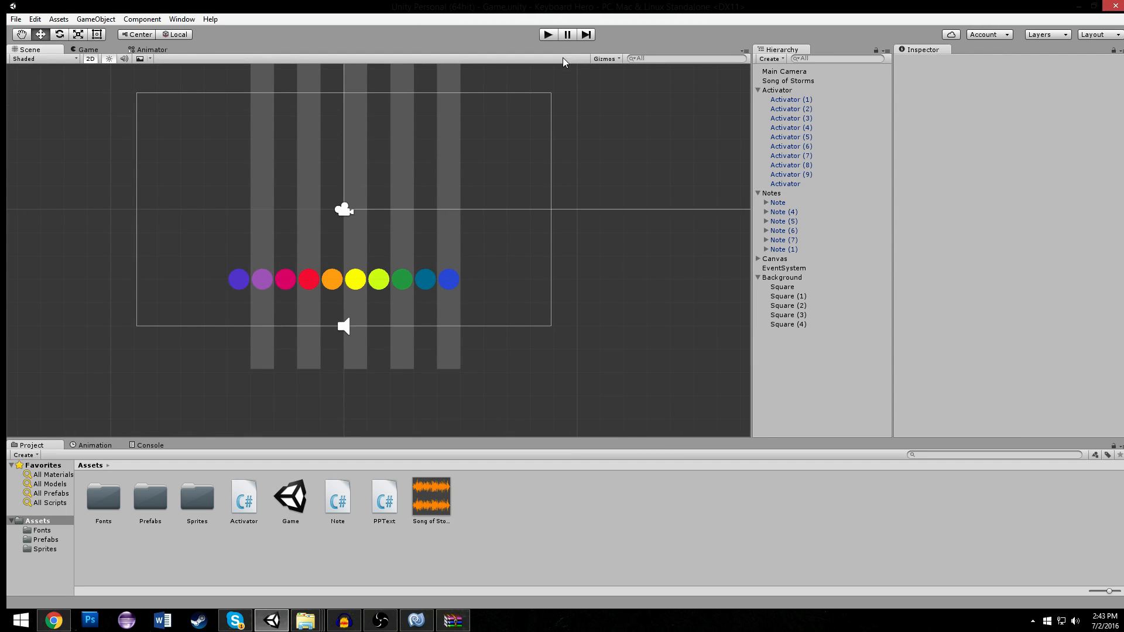
Start and stop a short test run, and enable Create Mode on all ten activators.
click(549, 34)
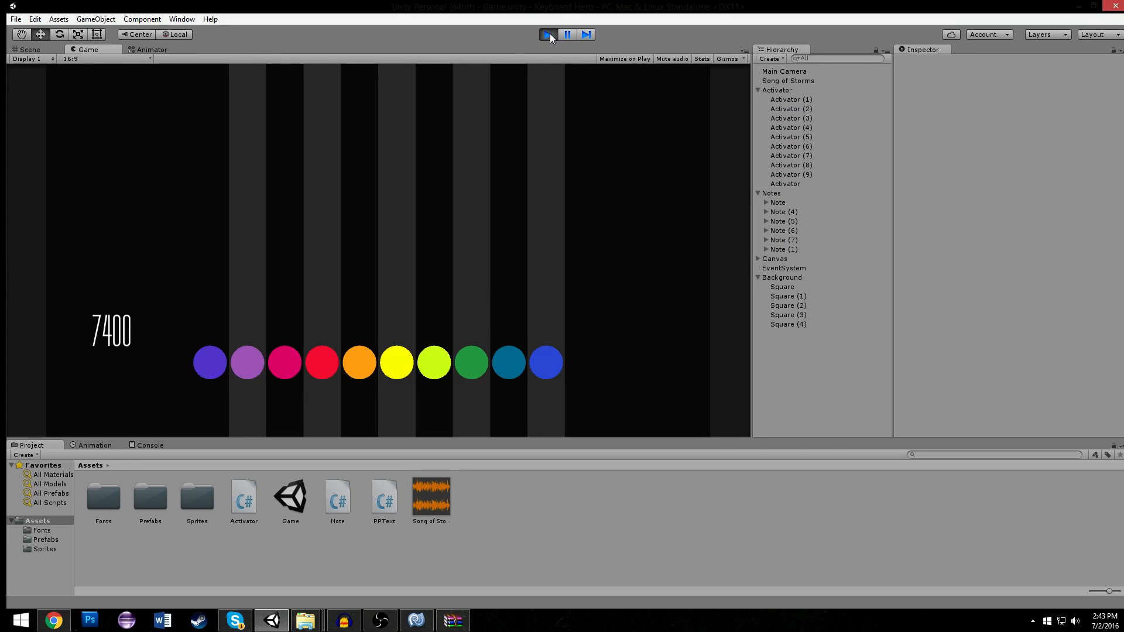
click(549, 35)
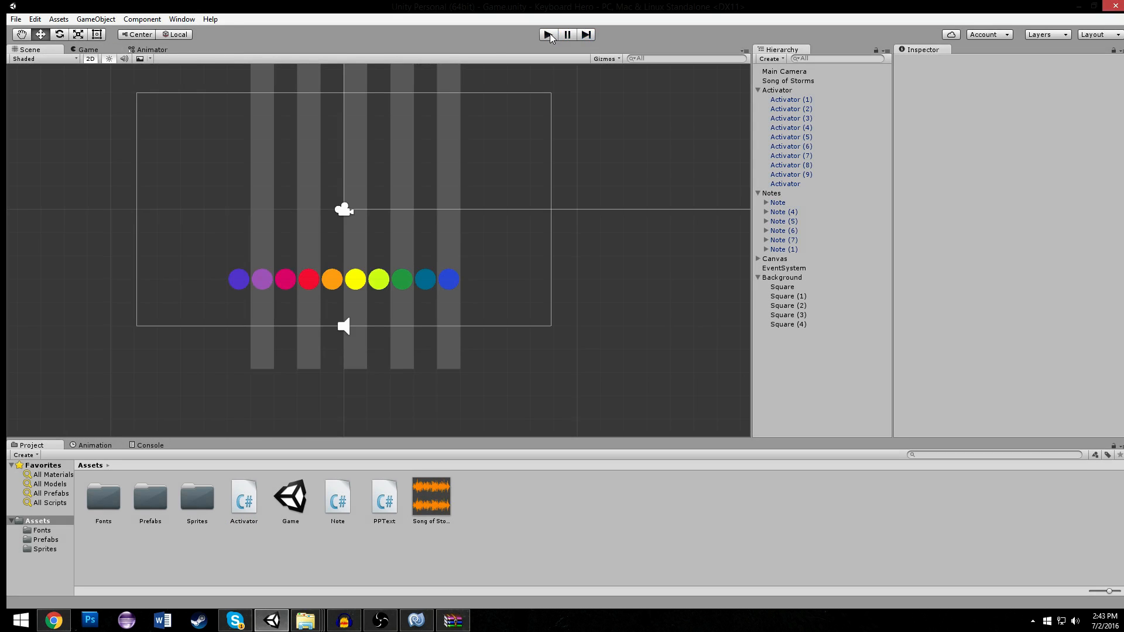
click(790, 101)
shift+click(811, 185)
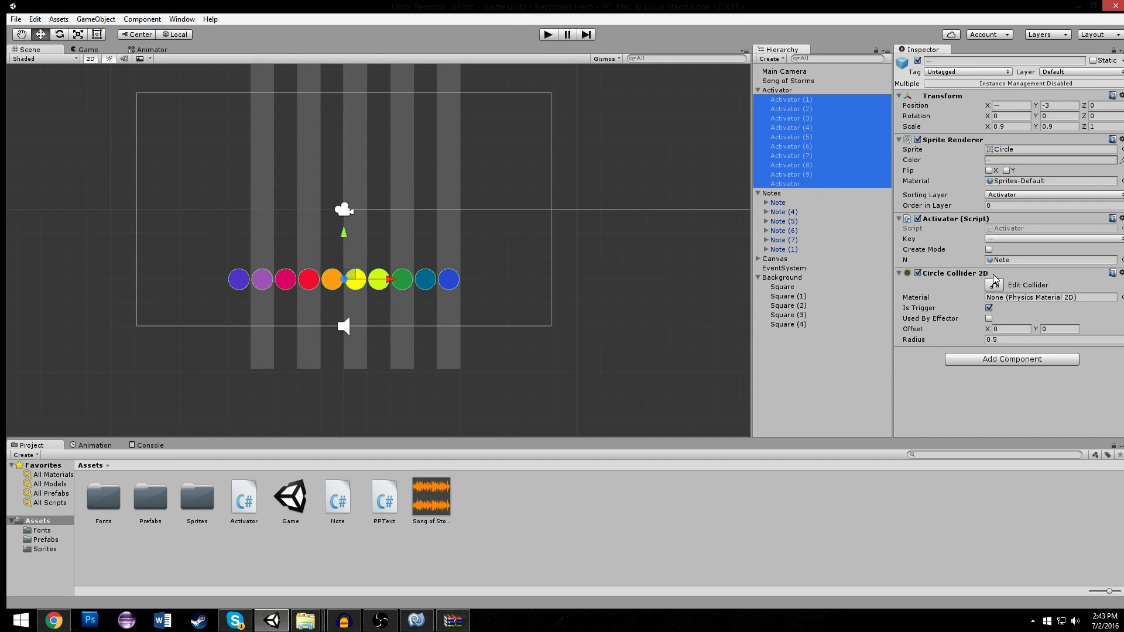
click(988, 249)
Run the game in create mode, spawn notes from the activators along with the song, and pause it.
click(549, 37)
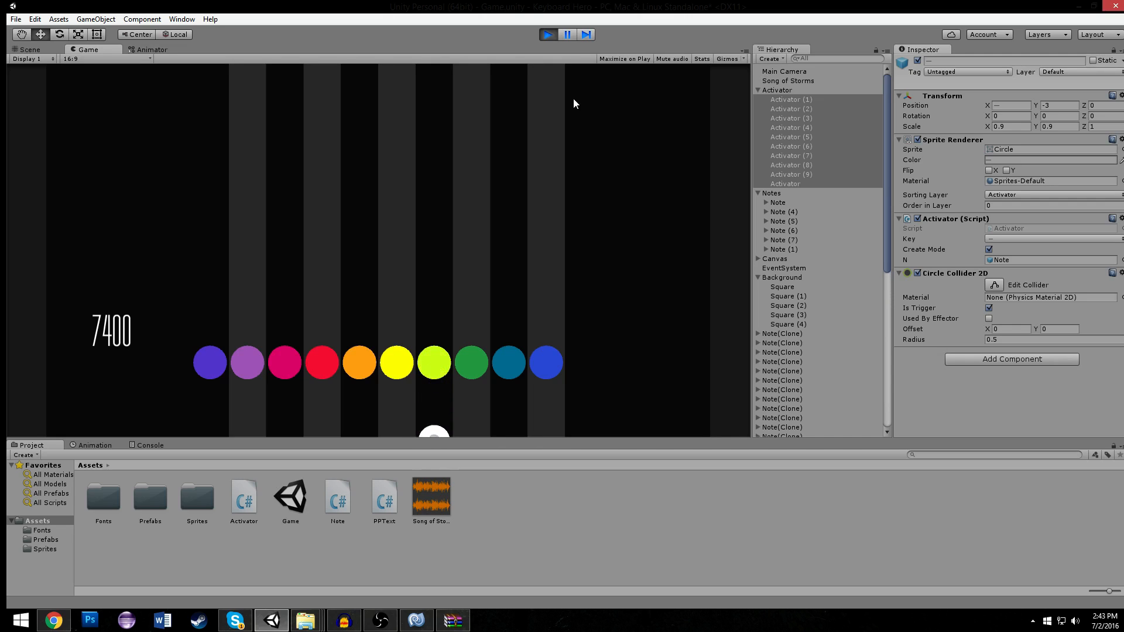
click(567, 35)
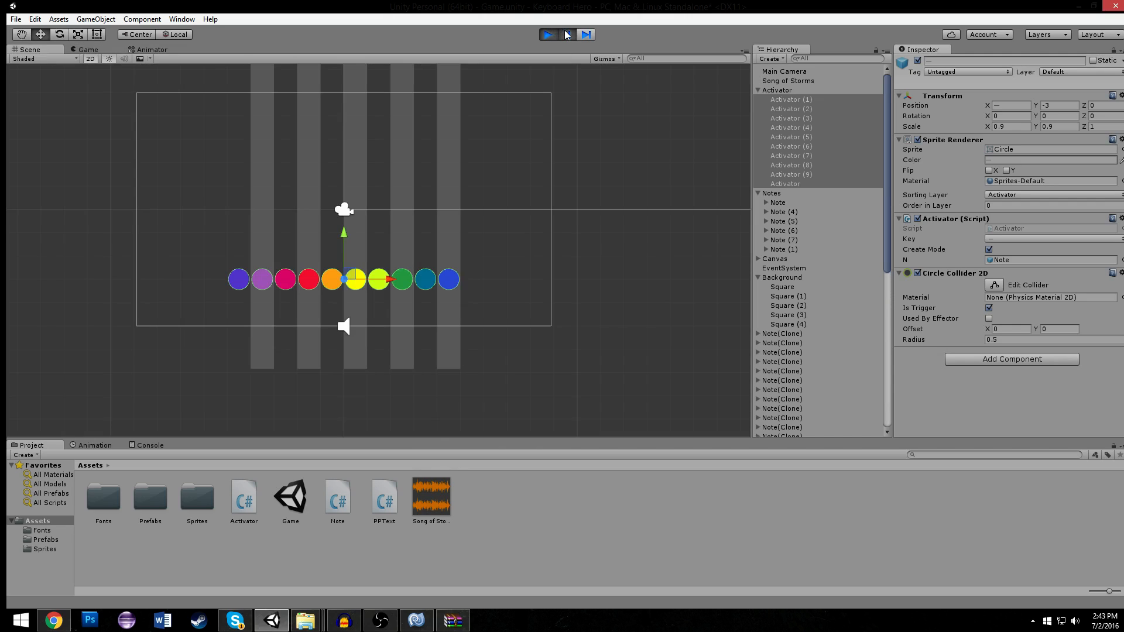
Examine the column of spawned notes below the activators and how they mix with the original notes.
scroll(463, 344, down, 5)
middle_drag(465, 343, 490, 124)
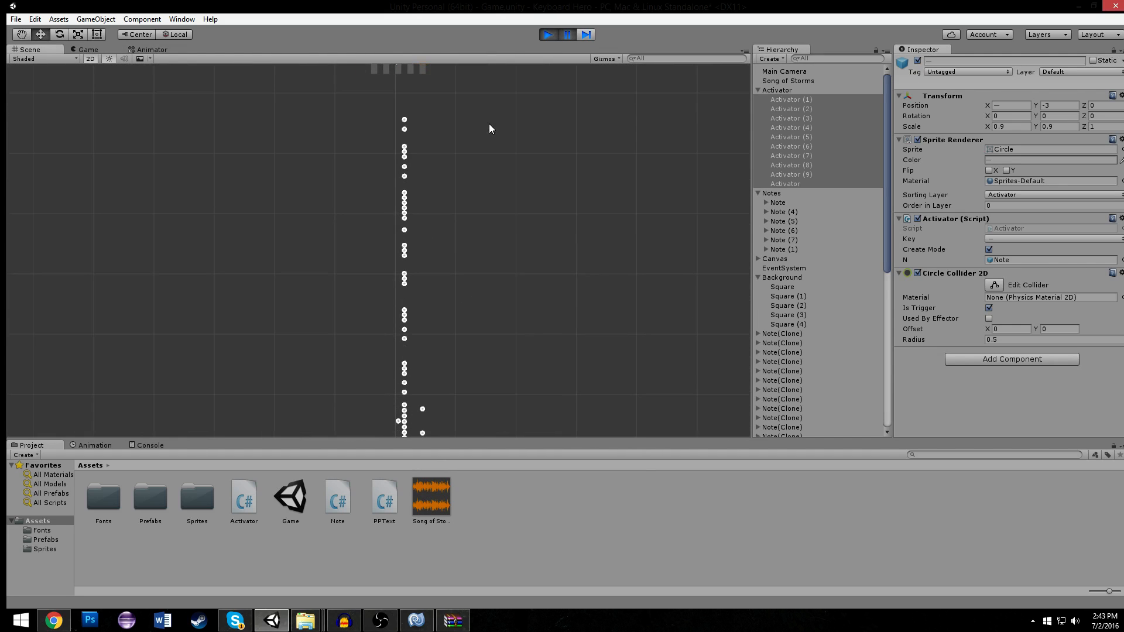
scroll(430, 260, up, 3)
middle_drag(429, 260, 407, 276)
scroll(413, 138, up, 2)
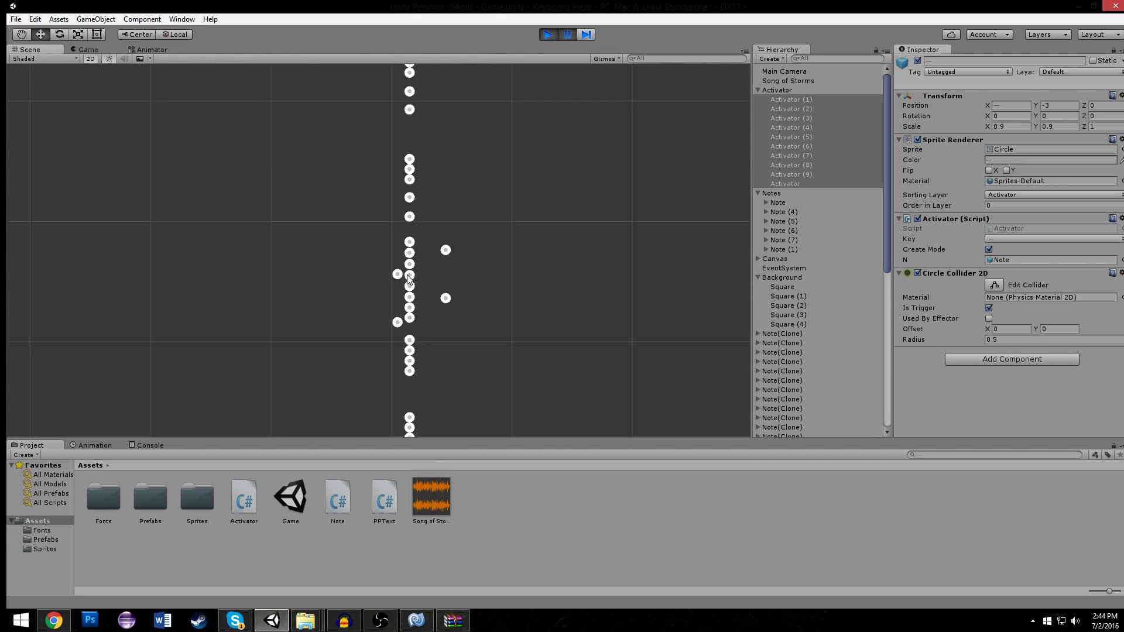
scroll(381, 264, up, 4)
scroll(374, 209, up, 2)
middle_drag(490, 324, 395, 285)
scroll(395, 283, up, 2)
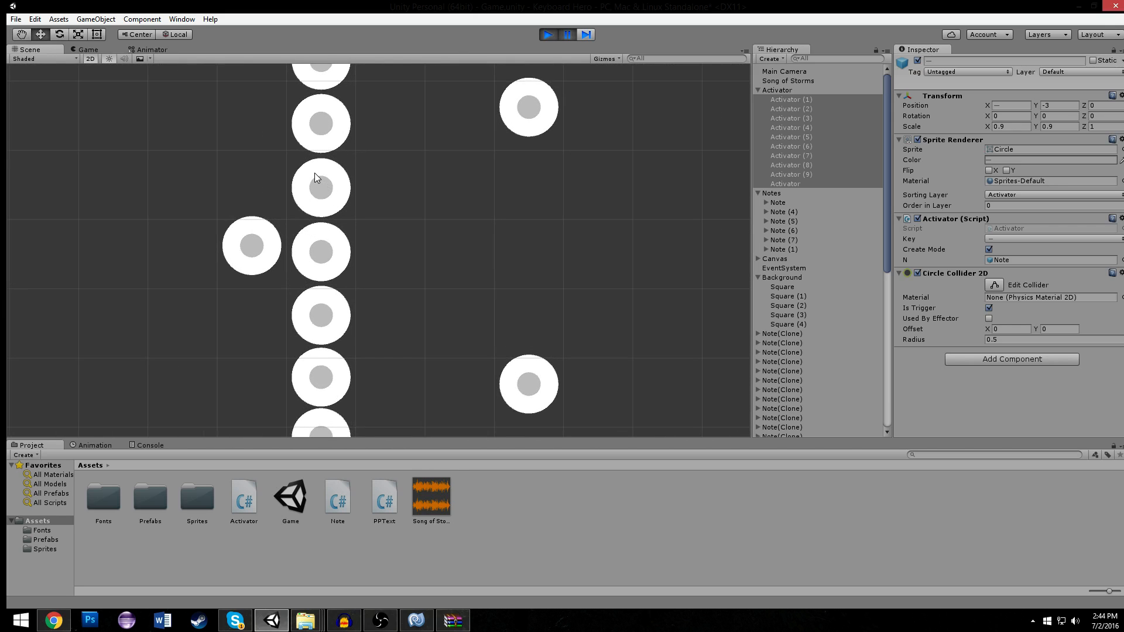
scroll(398, 276, down, 4)
scroll(395, 210, down, 2)
scroll(369, 269, up, 2)
middle_drag(368, 269, 417, 156)
scroll(416, 156, down, 2)
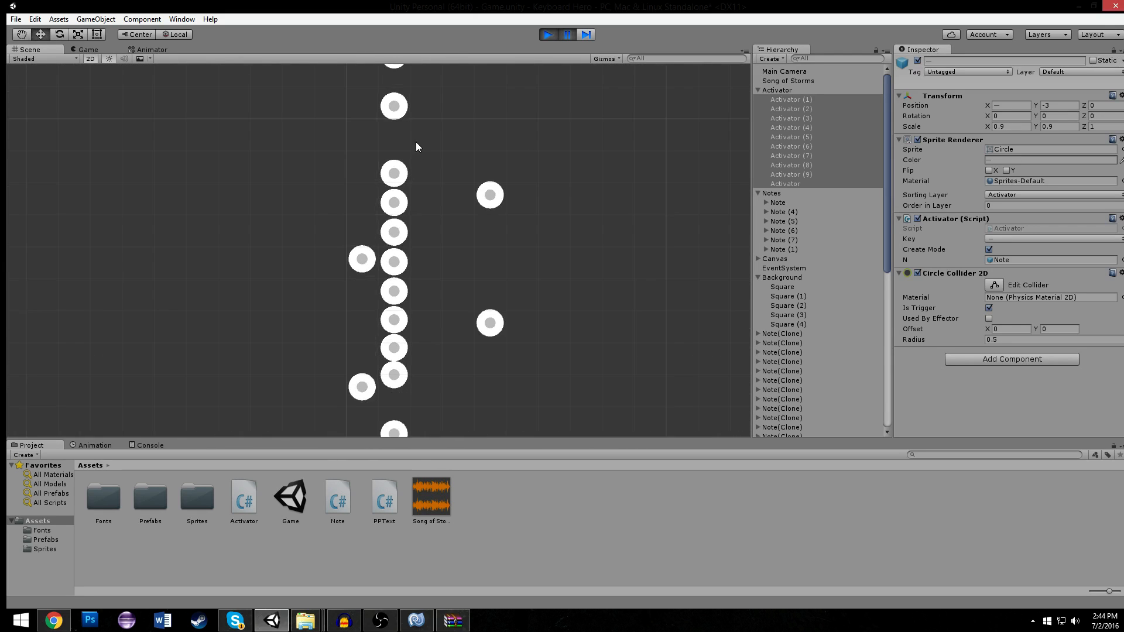
scroll(413, 216, down, 8)
middle_drag(449, 301, 404, 177)
scroll(384, 164, up, 7)
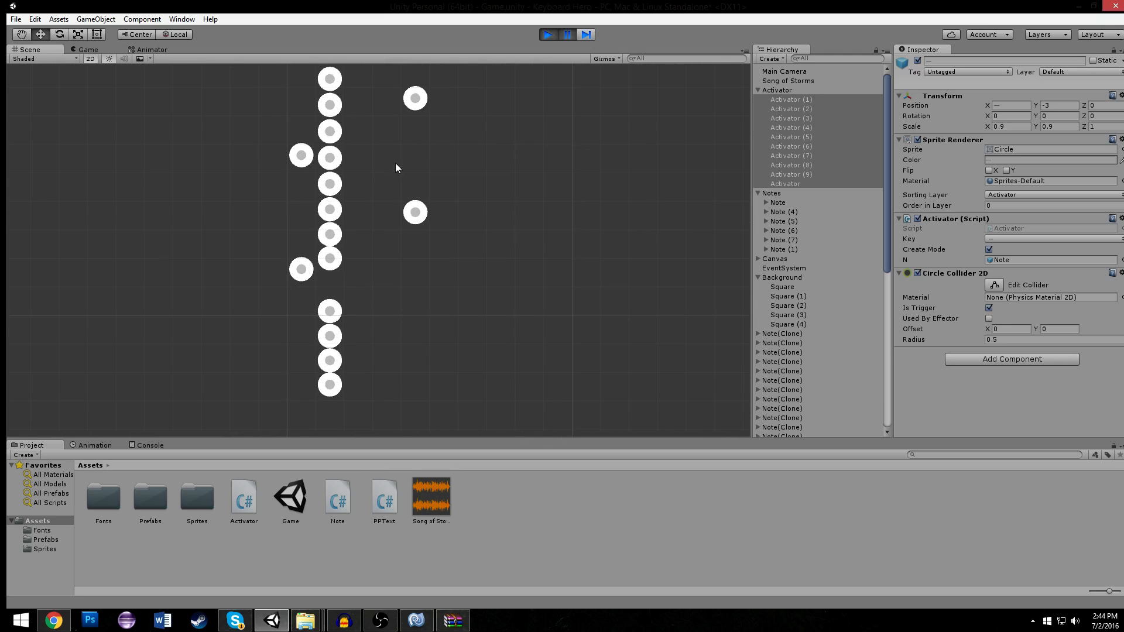
Collapse the Activator group and deactivate the six original notes under Notes in the paused game.
click(788, 80)
click(758, 90)
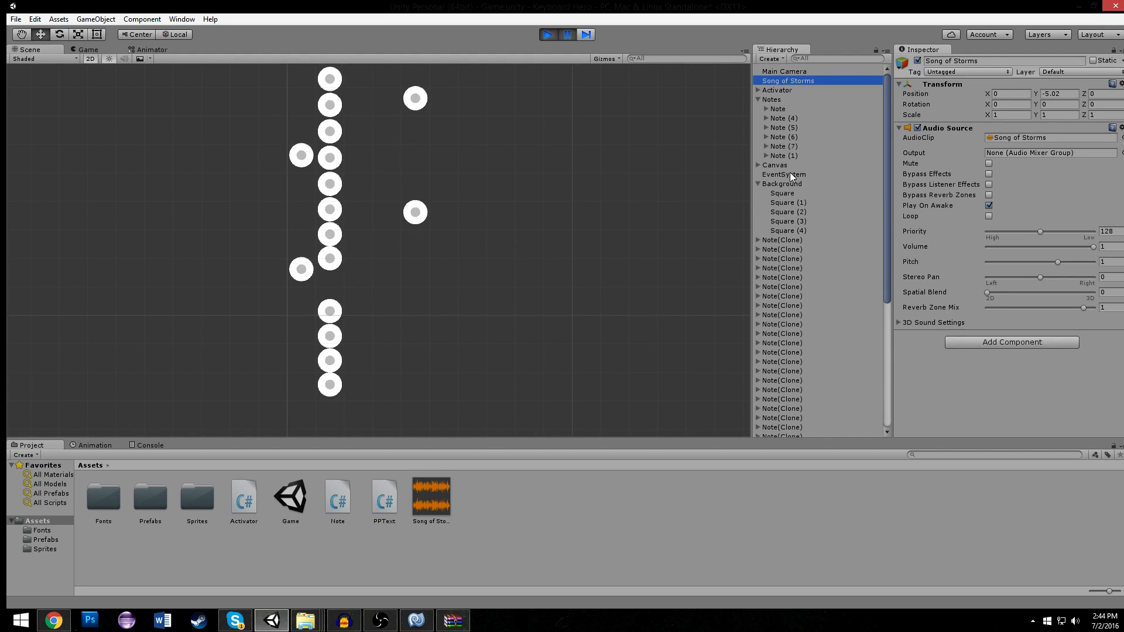
click(778, 192)
click(785, 155)
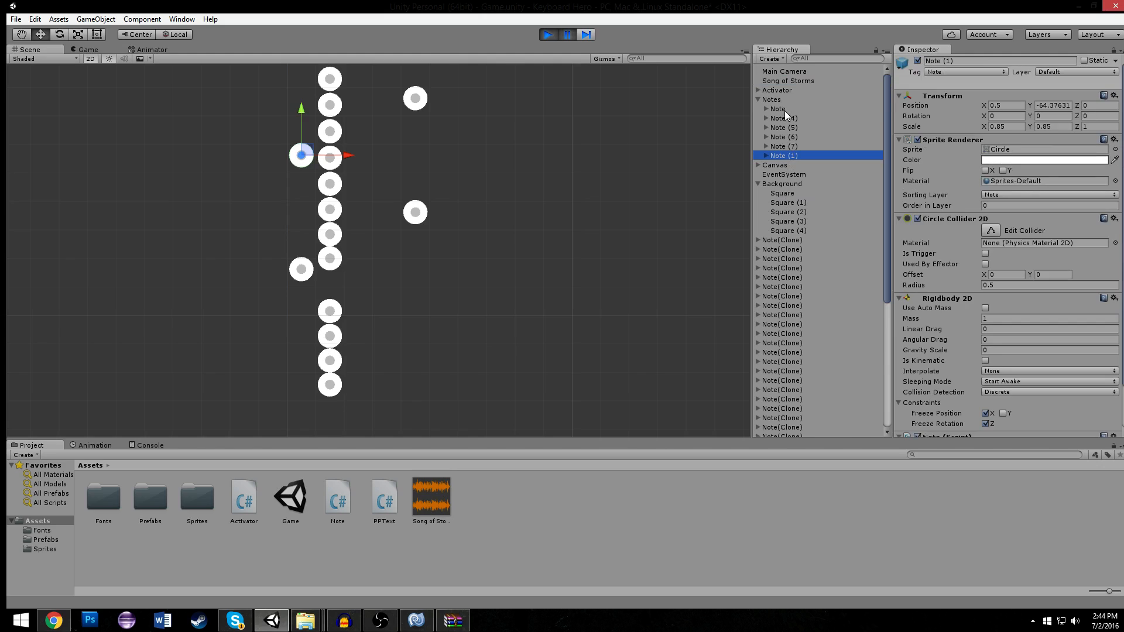
ctrl+click(784, 110)
ctrl+click(800, 118)
ctrl+click(798, 128)
ctrl+click(796, 137)
ctrl+click(791, 146)
click(918, 61)
click(546, 168)
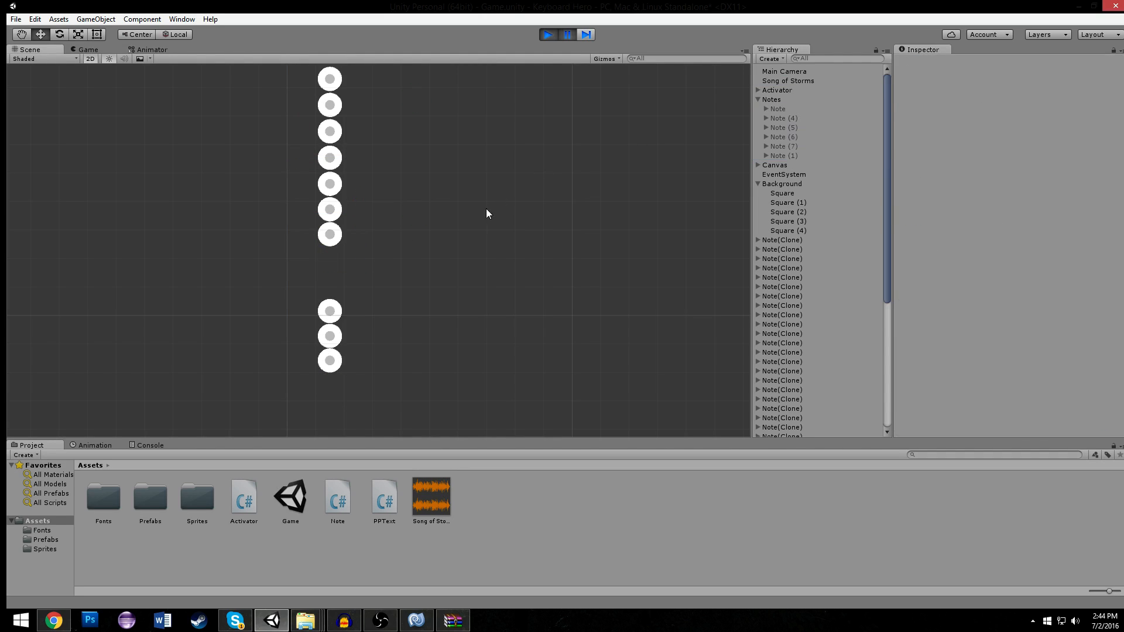
Select all the spawned note clones in the paused scene and stop the game.
scroll(463, 245, down, 3)
scroll(416, 271, up, 3)
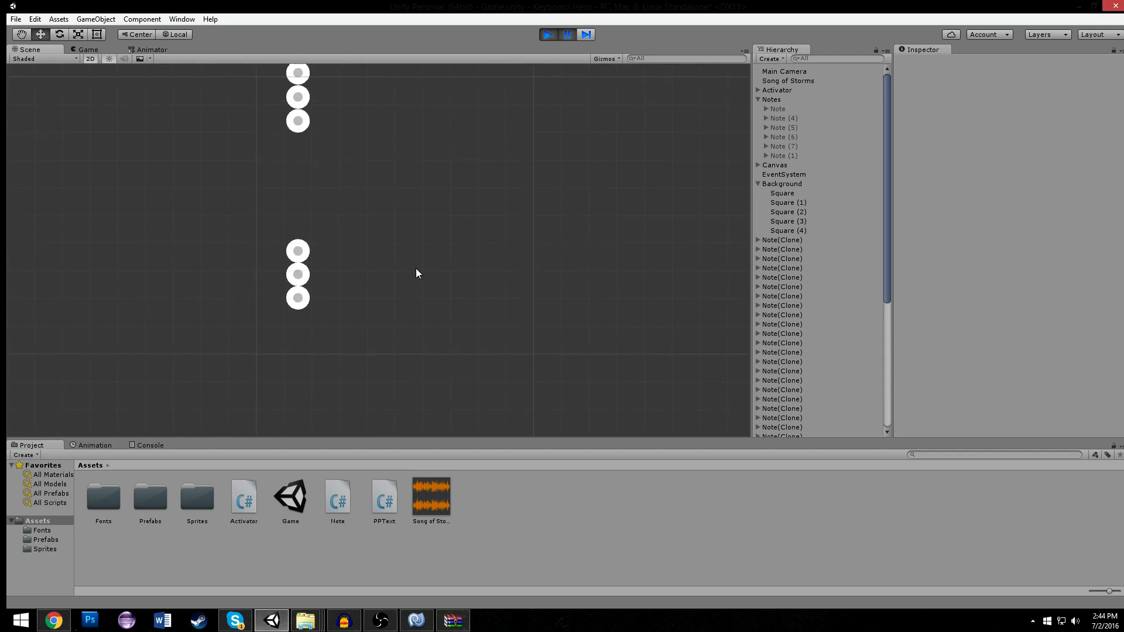
scroll(317, 213, down, 5)
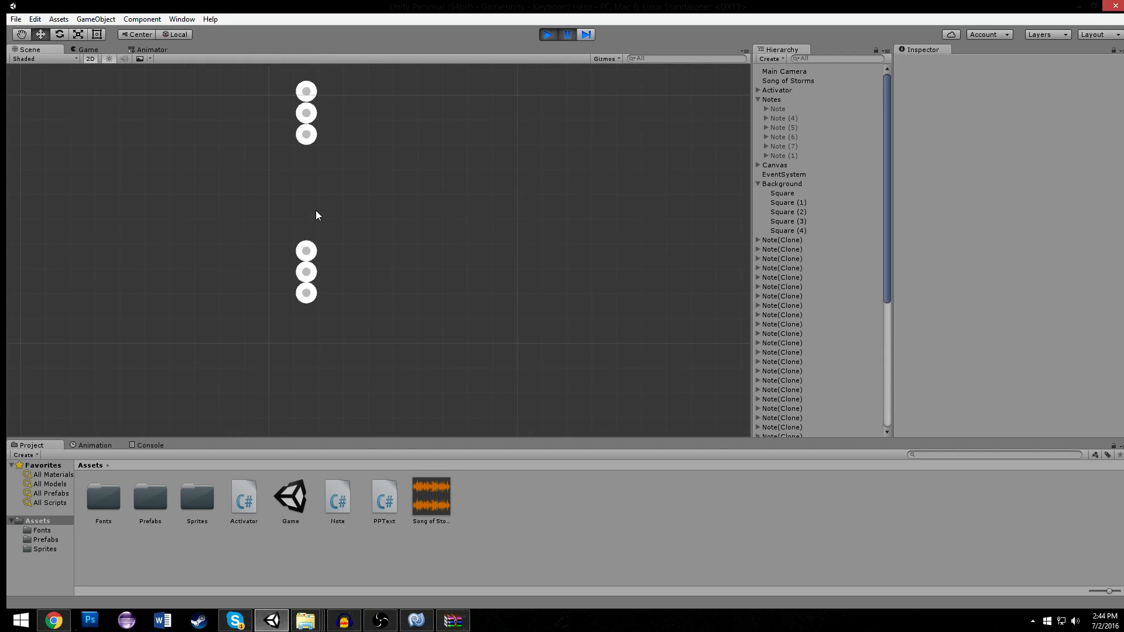
scroll(402, 304, down, 5)
scroll(392, 337, up, 5)
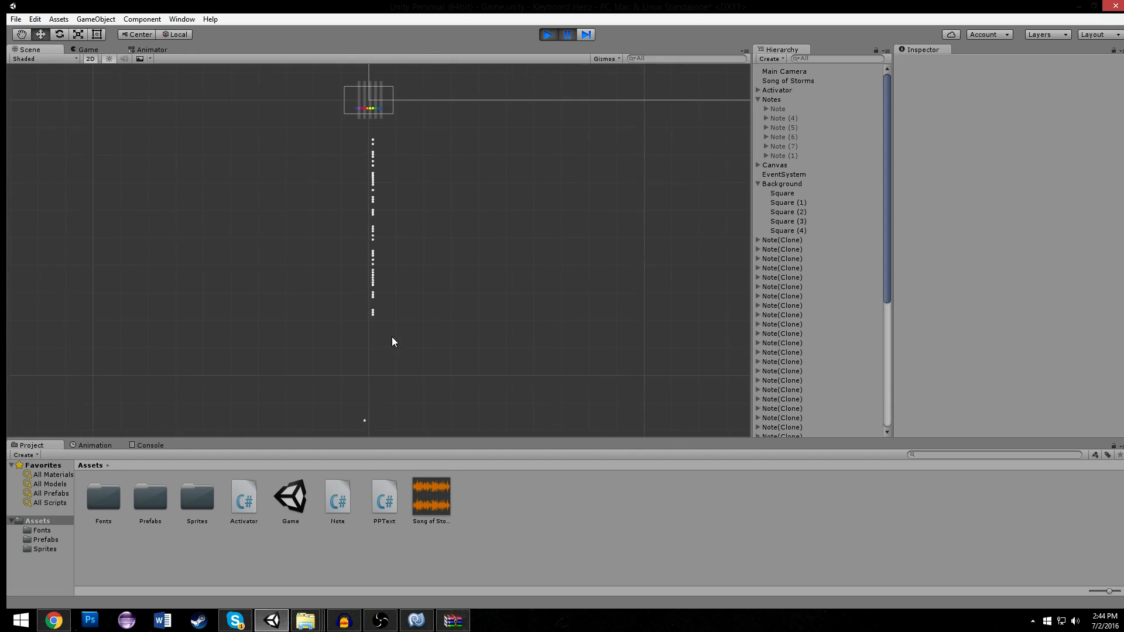
mouse_move(358, 361)
mouse_down()
mouse_move(253, 164)
mouse_move(252, 240)
mouse_move(266, 71)
mouse_up()
middle_drag(266, 78, 261, 188)
click(284, 80)
middle_drag(278, 90, 287, 178)
scroll(285, 167, down, 1)
drag(283, 159, 439, 515)
middle_drag(427, 360, 411, 138)
middle_drag(413, 226, 416, 319)
scroll(410, 334, down, 1)
drag(377, 383, 248, 69)
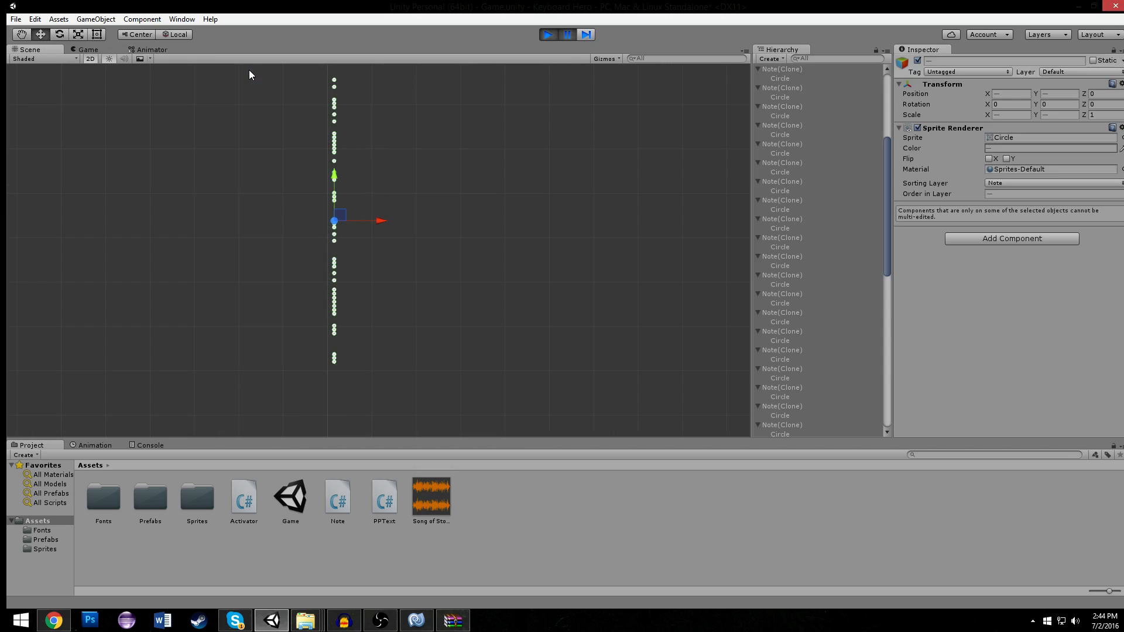
click(552, 35)
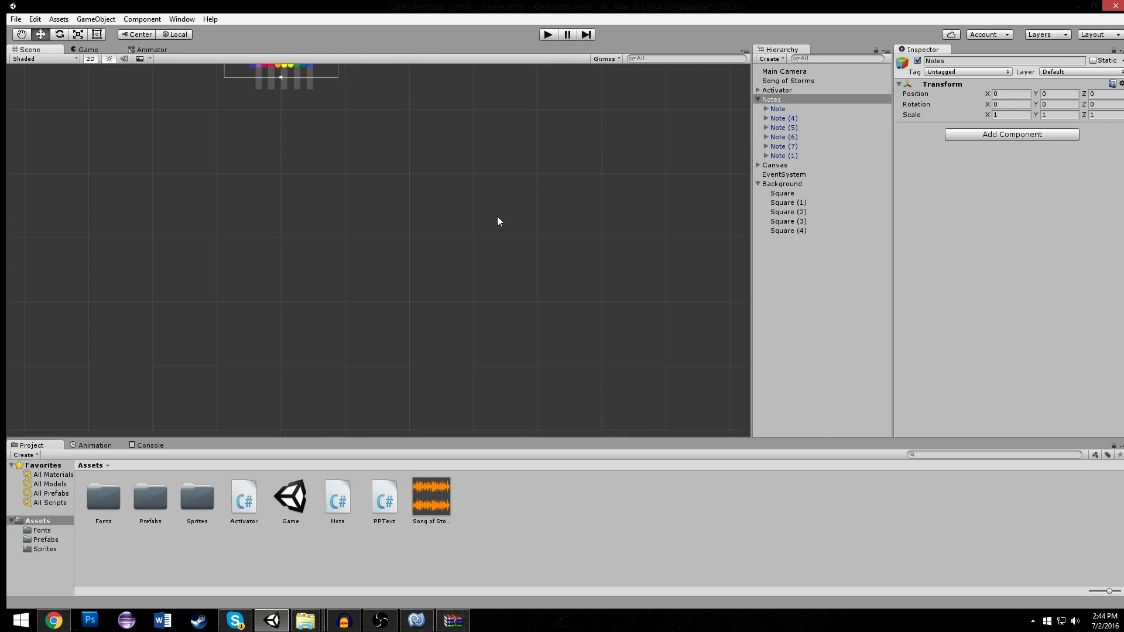
Delete the six original notes under Notes and paste the copied note clones into the scene.
scroll(498, 370, up, 3)
middle_drag(495, 369, 482, 328)
scroll(462, 343, down, 12)
middle_drag(454, 234, 460, 283)
scroll(460, 282, up, 7)
scroll(461, 287, up, 1)
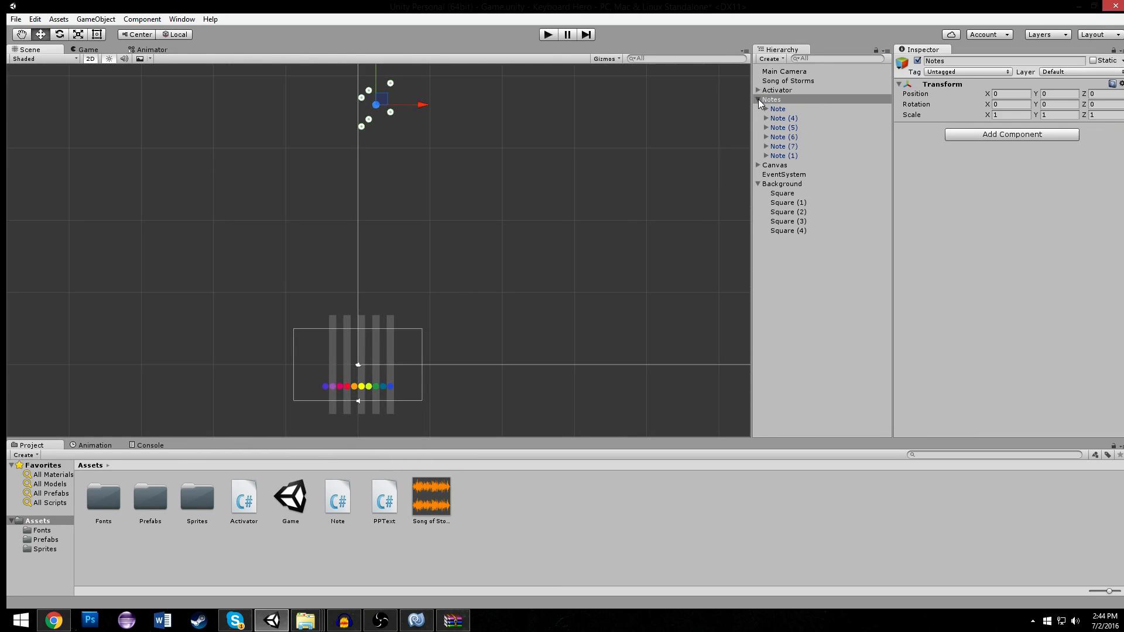
click(777, 109)
shift+click(801, 155)
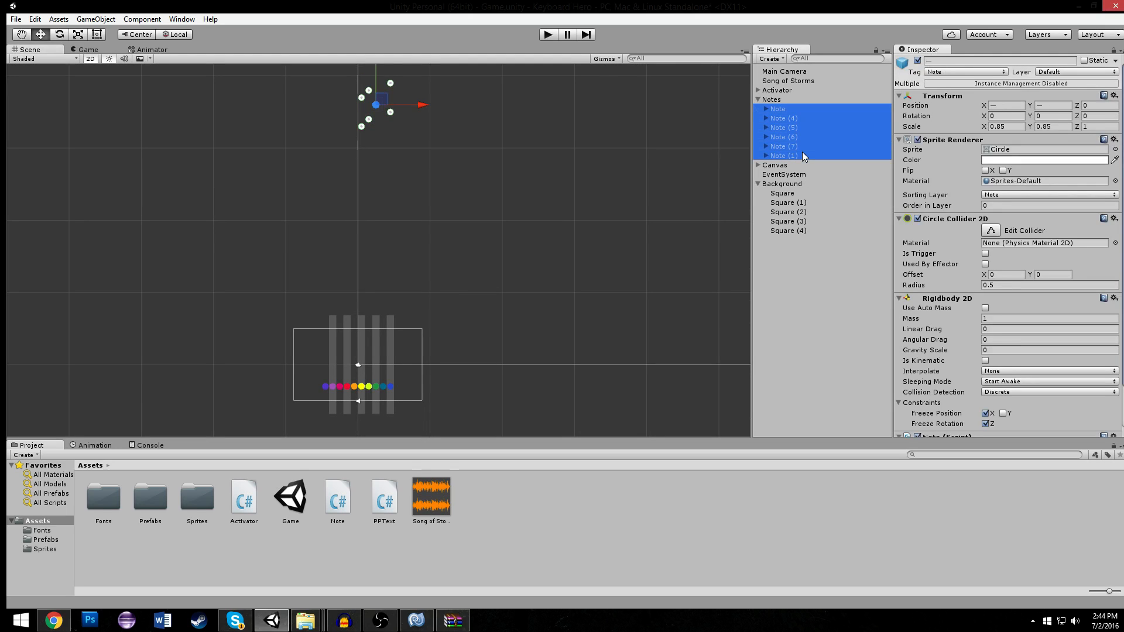
key(Delete)
key(ctrl+z)
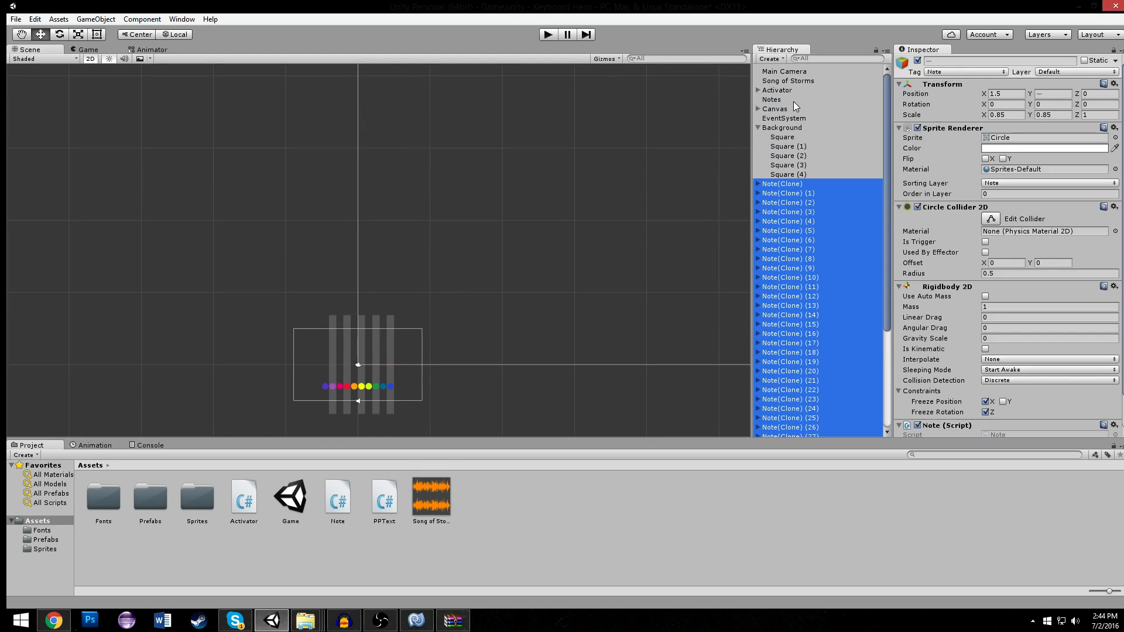
Group the pasted note clones under the Notes object and select all of them.
click(802, 135)
click(777, 91)
click(771, 108)
scroll(807, 175, down, 5)
shift+click(799, 358)
Move the grouped column of note clones up until it lies entirely above the activators.
middle_drag(461, 386, 467, 171)
middle_drag(402, 306, 398, 193)
middle_drag(375, 78, 397, 224)
drag(397, 239, 405, 99)
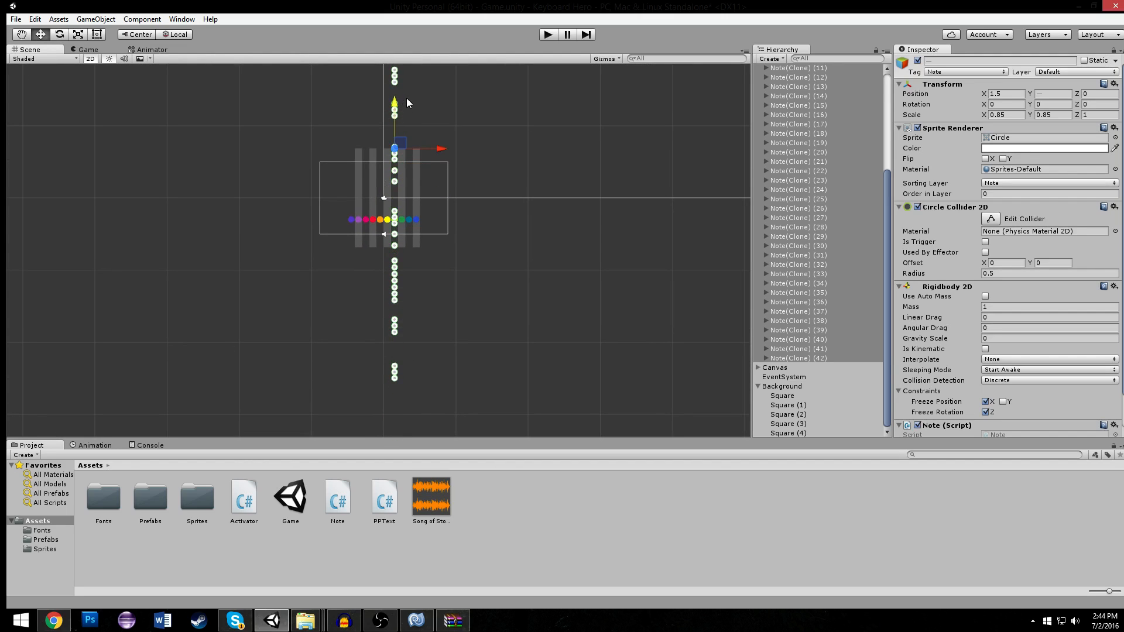
middle_drag(405, 100, 425, 268)
drag(410, 255, 439, 57)
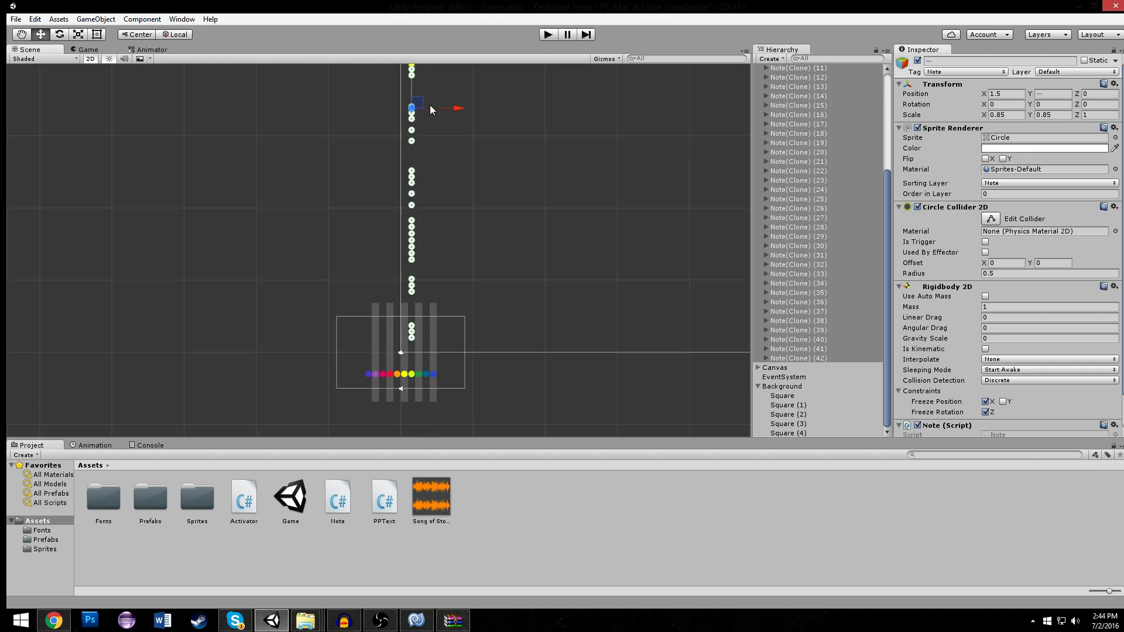
middle_drag(430, 103, 451, 241)
drag(431, 200, 468, 119)
Undo the clone moves, the grouping, the paste and the deletion of the original notes.
key(ctrl+z)
key(ctrl+z)
key(ctrl+z)
key(ctrl+z)
key(ctrl+z)
key(ctrl+z)
key(ctrl+z)
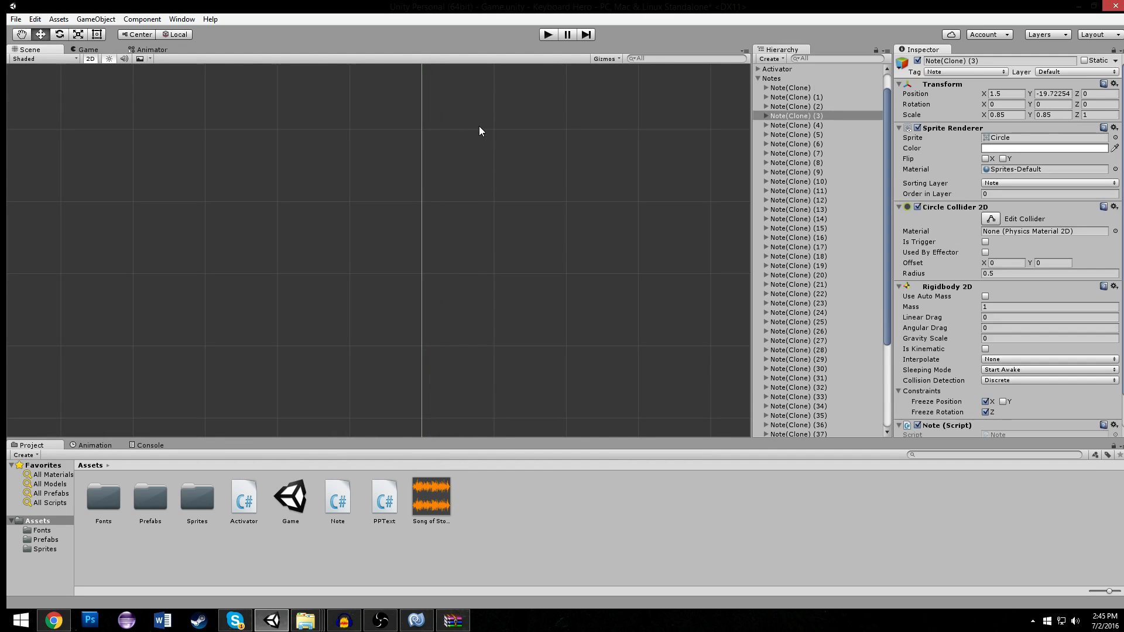
key(ctrl+z)
key(ctrl+z)
key(ctrl+z)
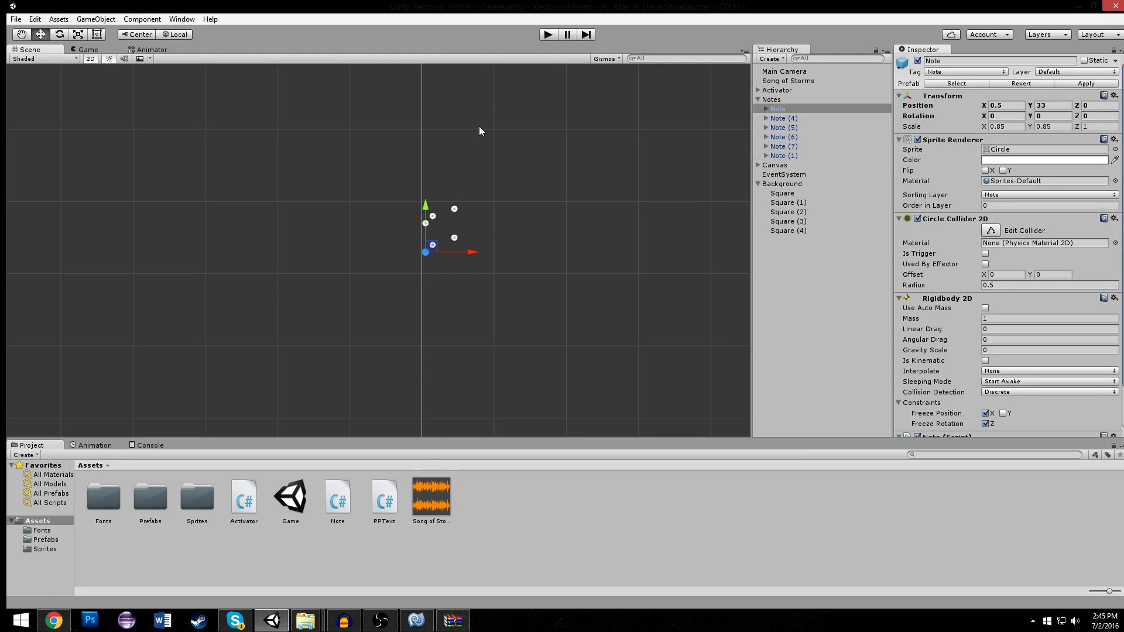
middle_drag(449, 284, 386, 112)
key(ctrl+z)
Paste the copied note clones alongside the original notes and move their column up past the activators.
scroll(430, 290, down, 3)
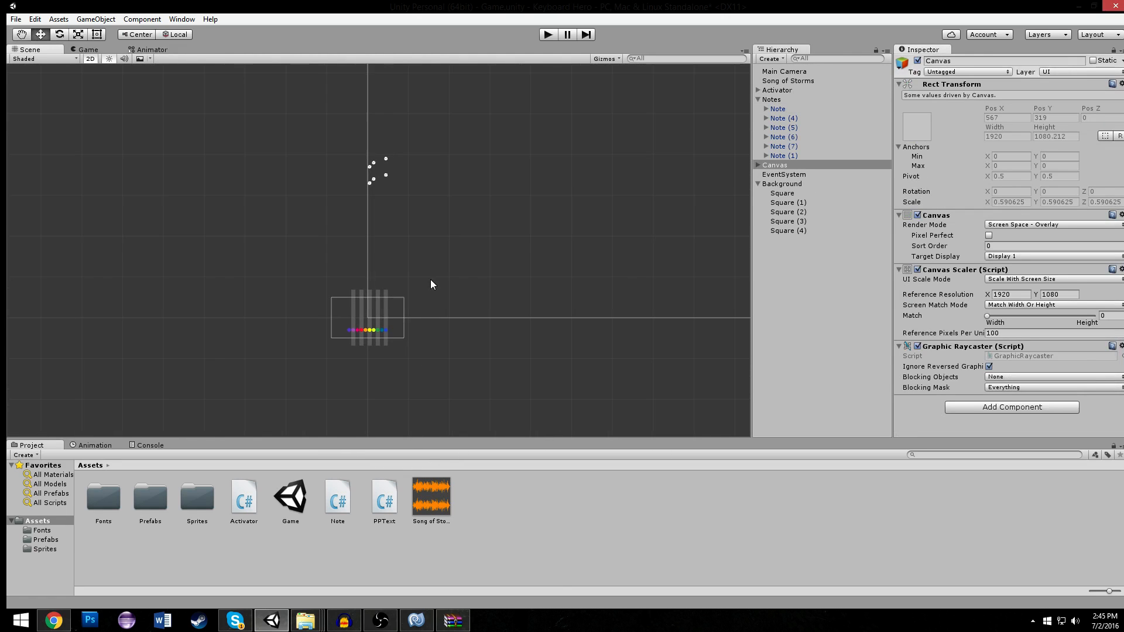
scroll(423, 262, up, 2)
key(ctrl+v)
middle_drag(399, 374, 381, 195)
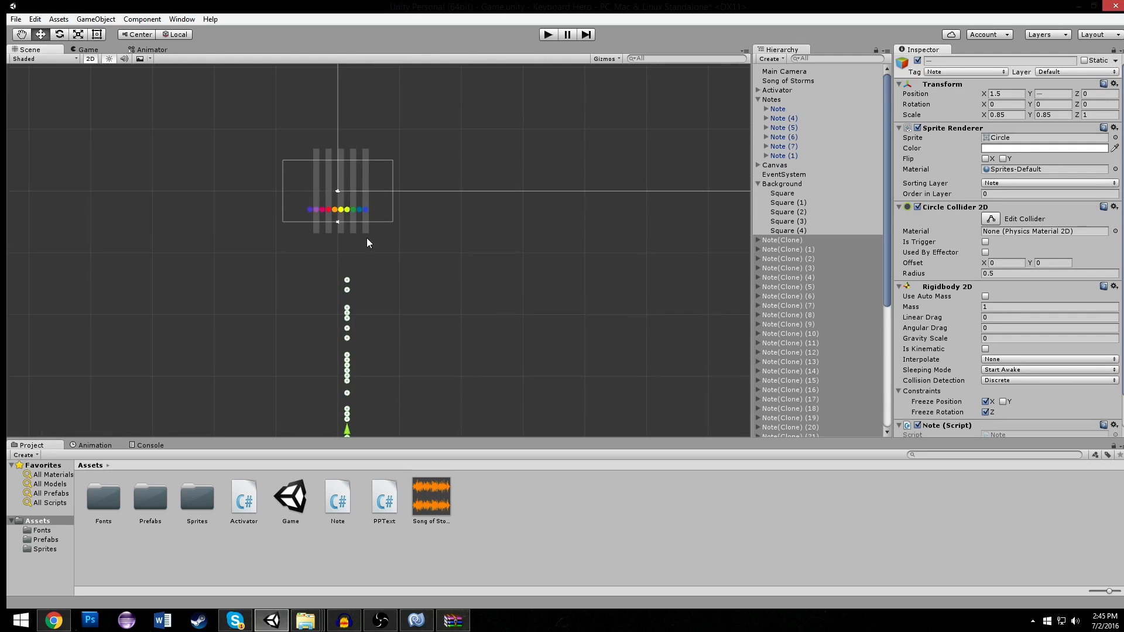
middle_drag(309, 271, 304, 110)
scroll(314, 132, down, 3)
drag(347, 259, 375, 55)
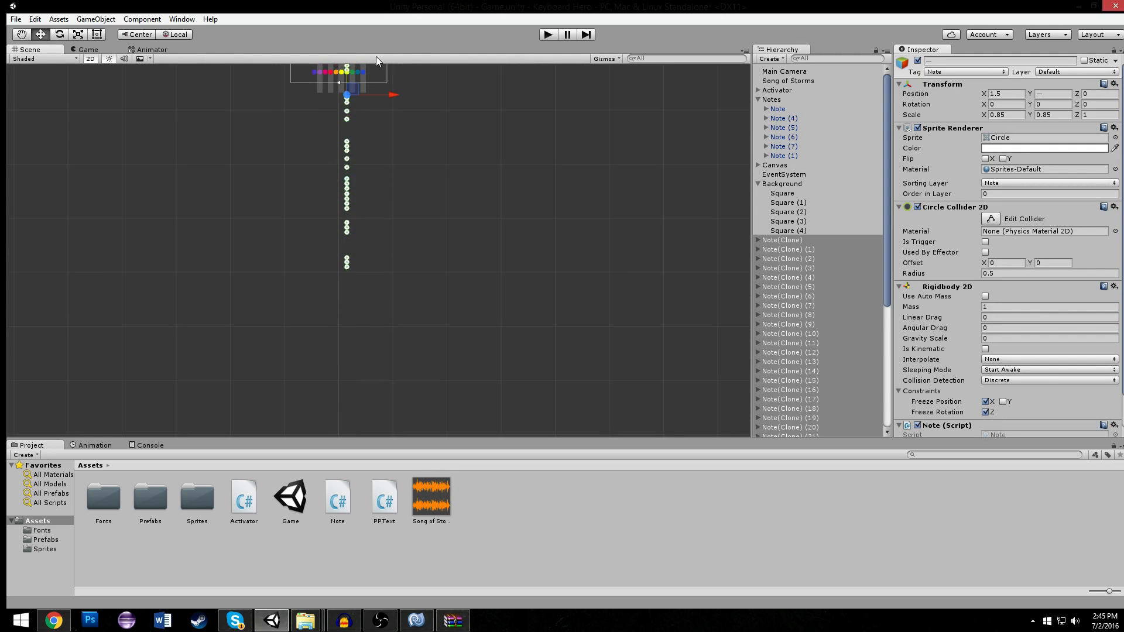
middle_drag(376, 123, 390, 272)
drag(360, 201, 378, 28)
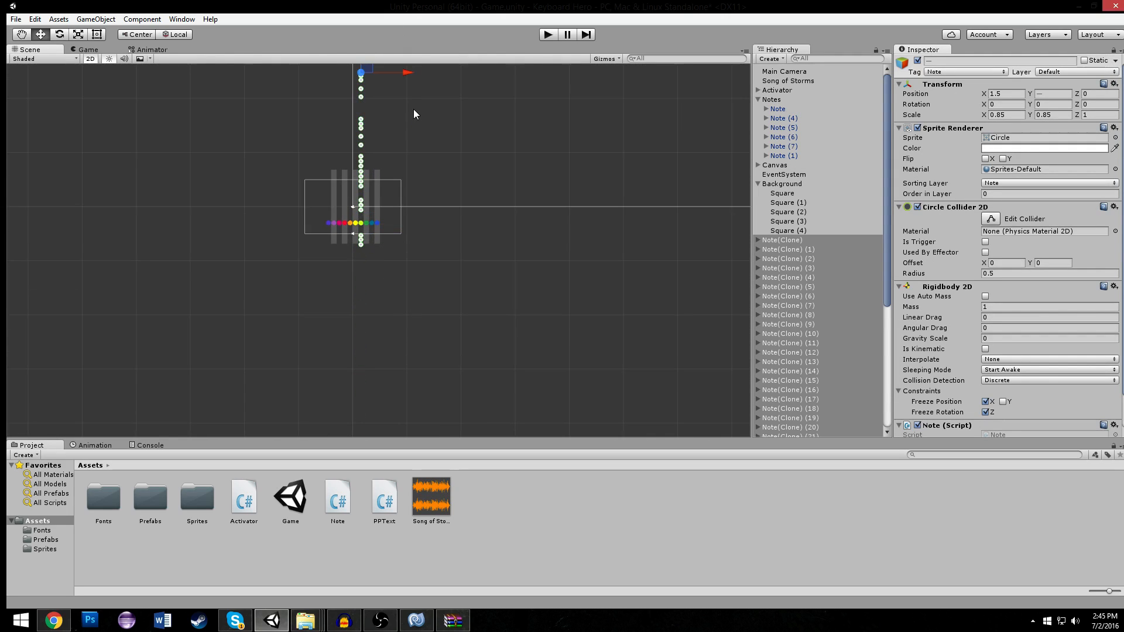
Raise the clone column until it starts level with the original notes, shift it to X -1.5, and deselect it.
middle_drag(415, 109, 427, 258)
scroll(418, 245, up, 5)
drag(392, 184, 435, 15)
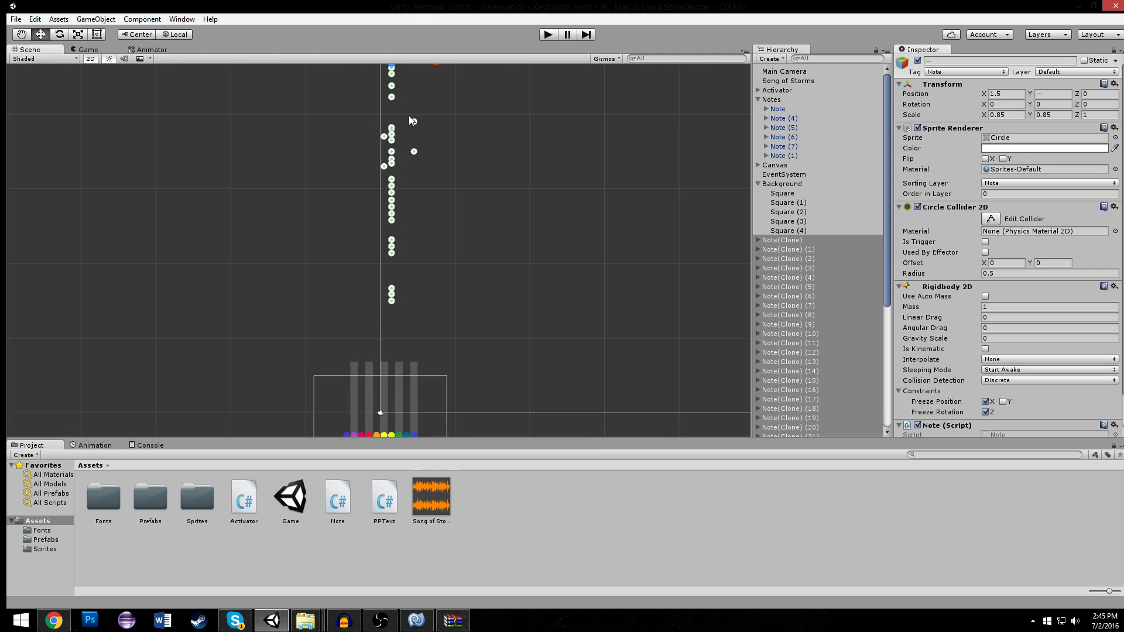
middle_drag(408, 122, 431, 254)
drag(417, 160, 467, 20)
middle_drag(468, 141, 461, 200)
drag(452, 115, 431, 124)
click(543, 145)
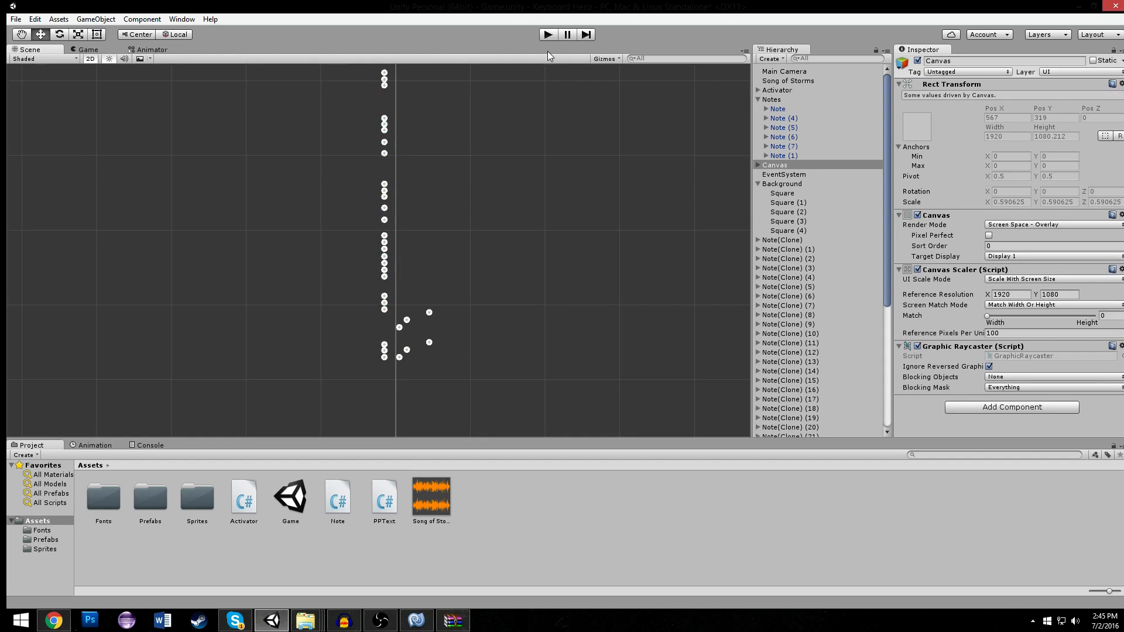
Run and stop the game briefly, then turn off Create Mode on all ten activators.
click(548, 35)
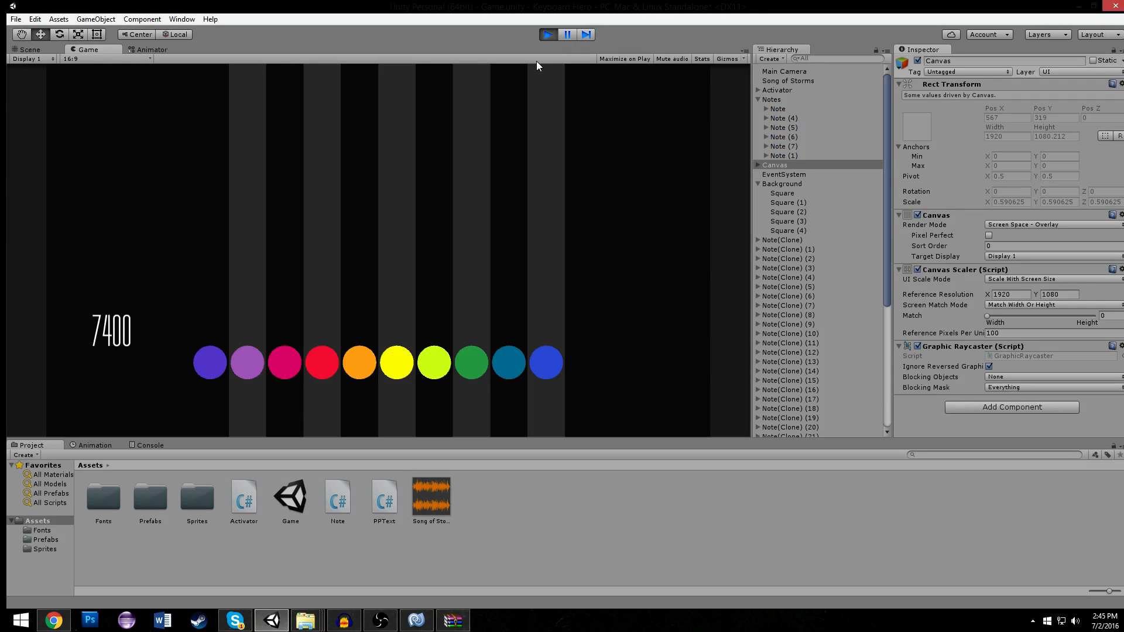
click(548, 34)
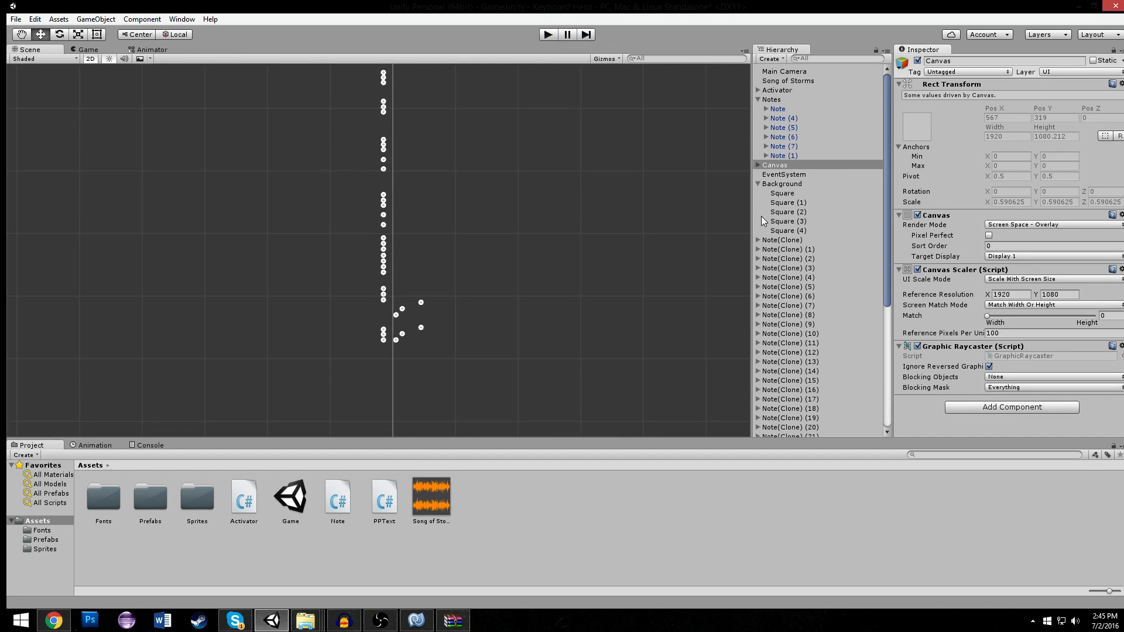
click(759, 185)
click(759, 185)
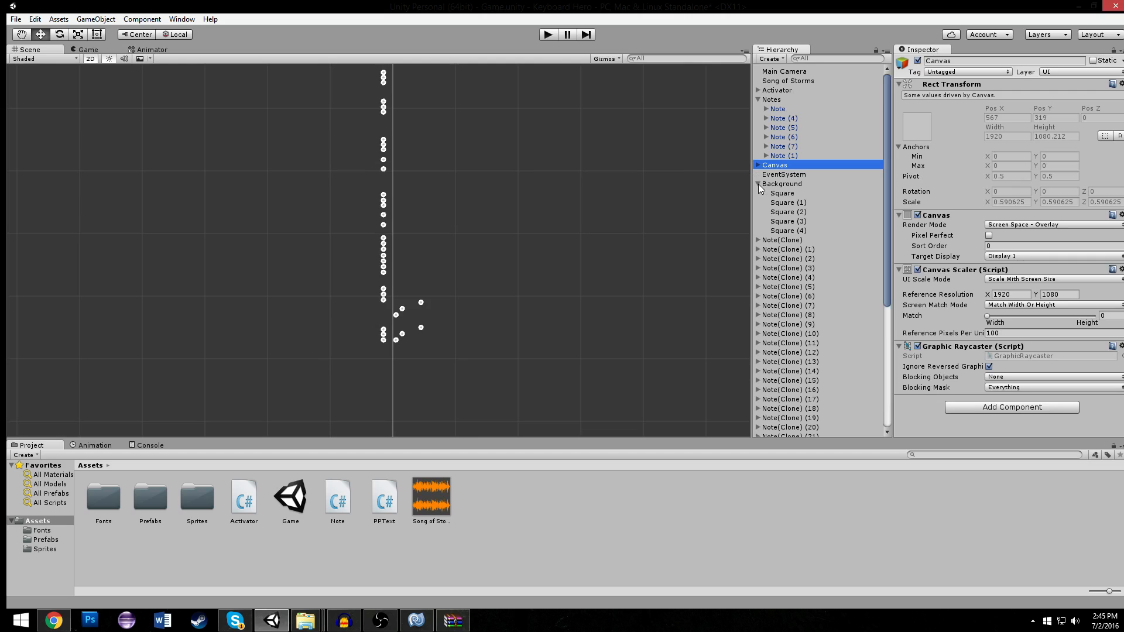
click(758, 90)
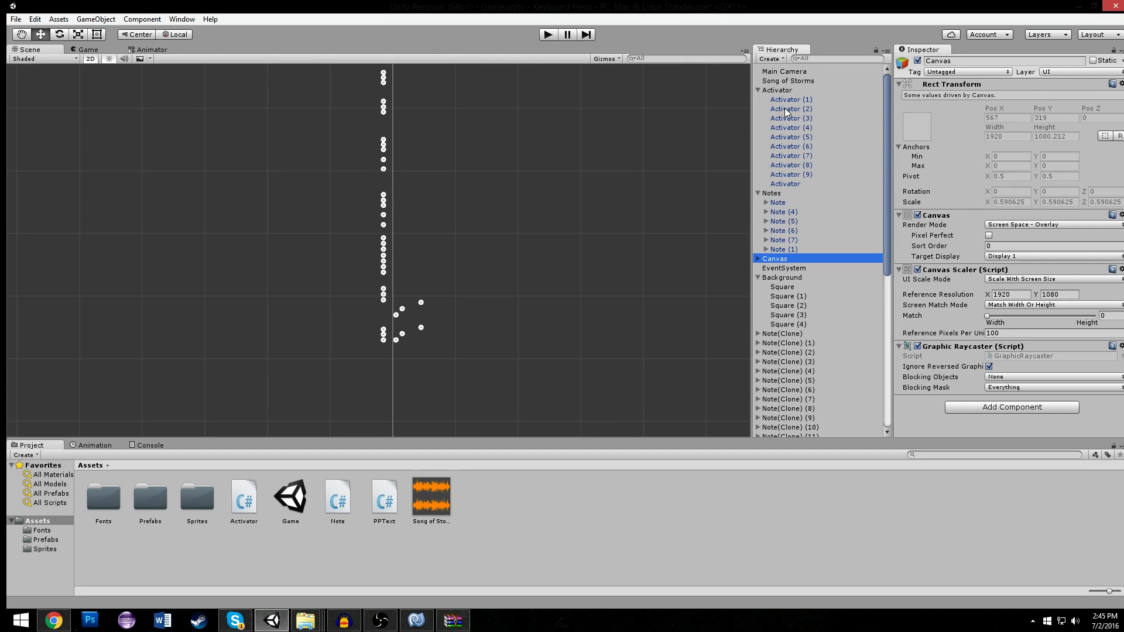
click(788, 100)
shift+click(796, 183)
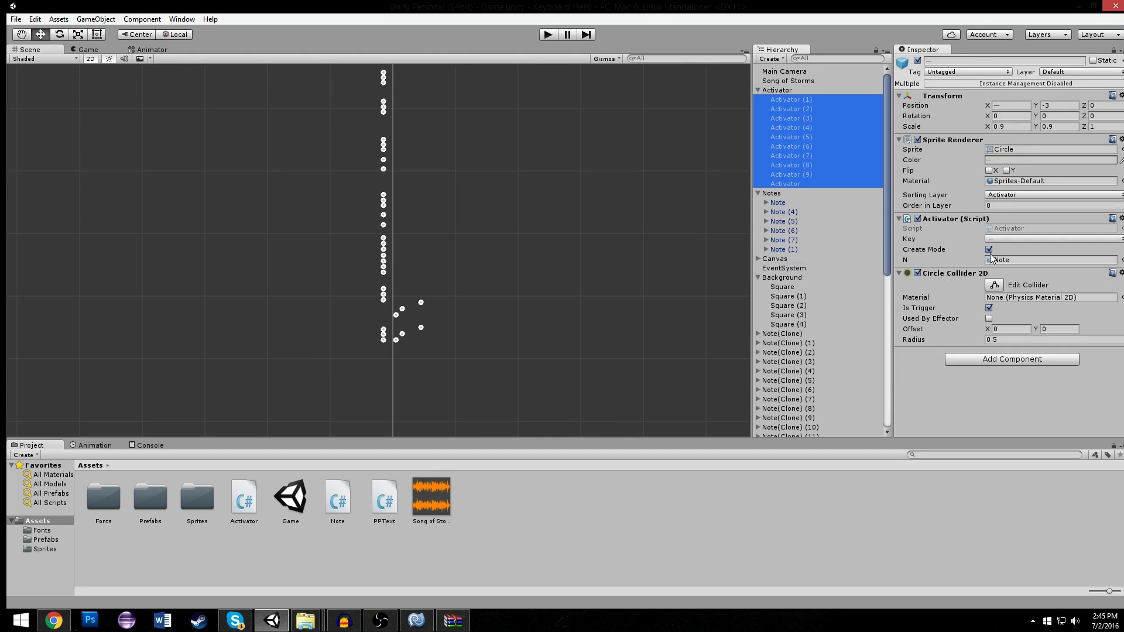
click(990, 250)
Test the game with the pasted clones by hitting the falling notes in the red lane, and stop it.
click(548, 34)
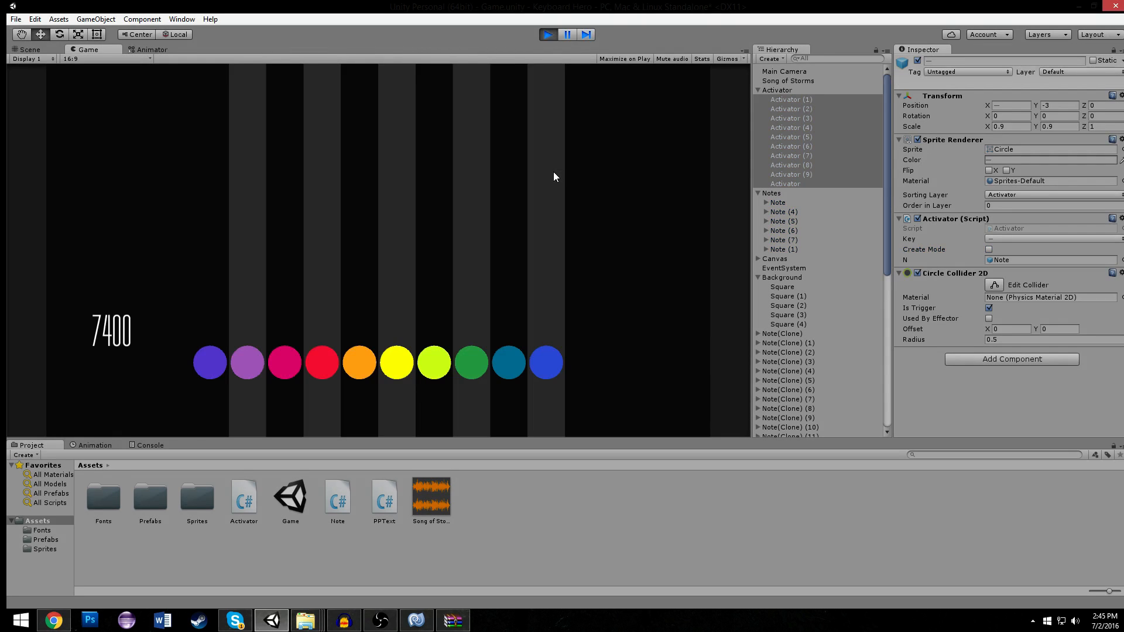
key(h)
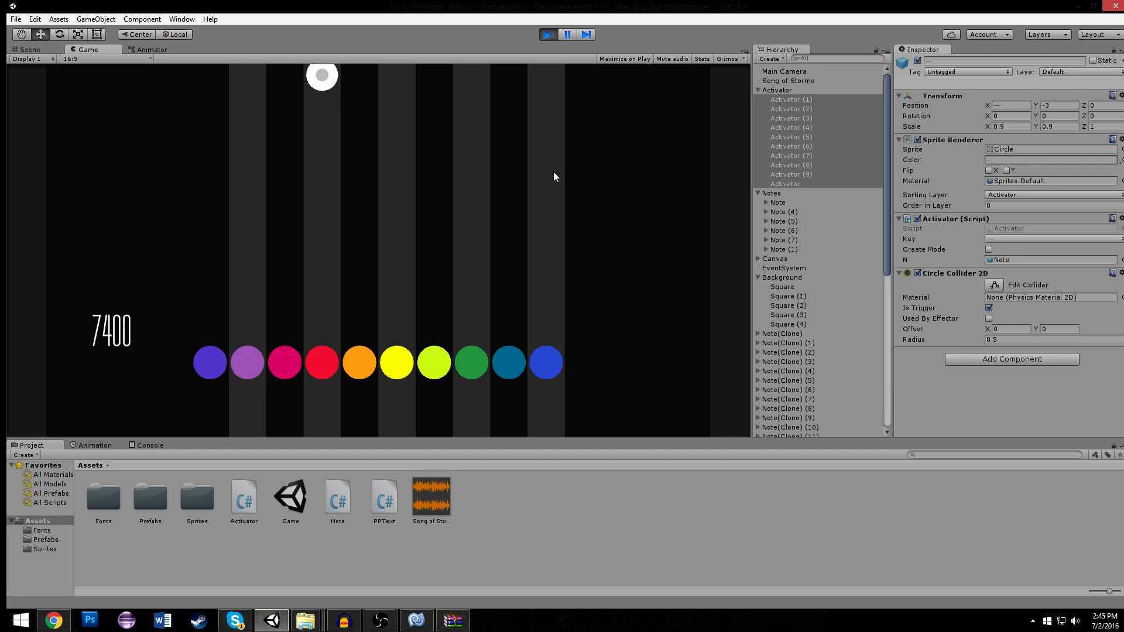
key(f)
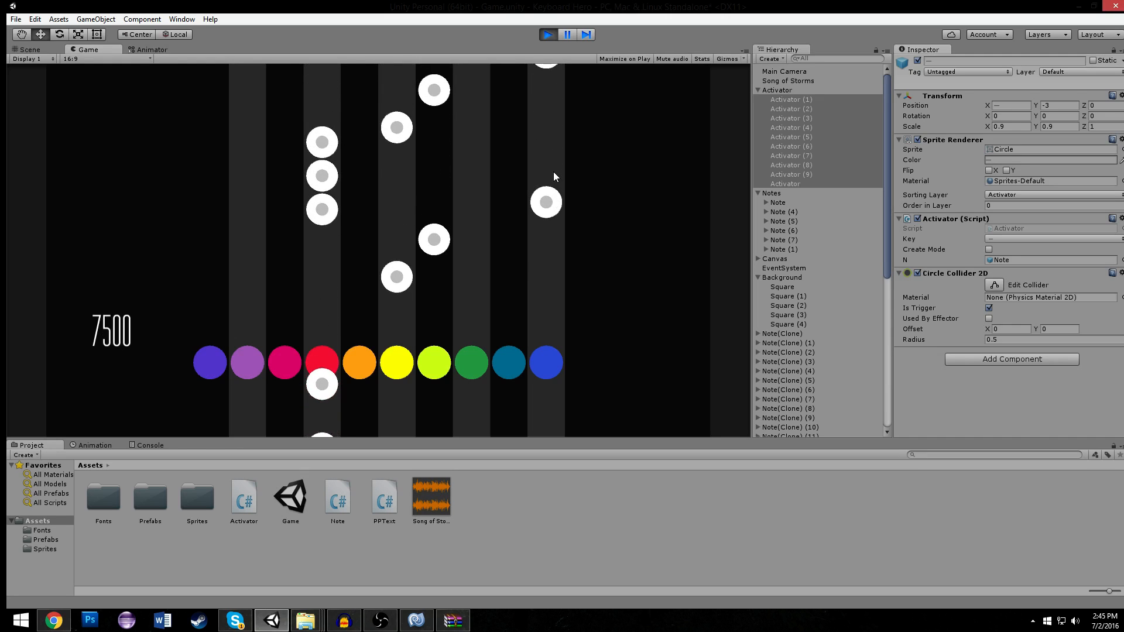
key(f)
key(f)
key(f)
key(f)
key(f)
key(f)
key(f)
key(f)
click(548, 34)
Examine how the note clones line up with the original notes in the scene.
scroll(395, 186, down, 3)
middle_drag(400, 197, 383, 162)
scroll(402, 199, up, 4)
middle_drag(383, 290, 378, 245)
scroll(379, 241, up, 12)
scroll(398, 228, down, 15)
scroll(400, 219, up, 12)
scroll(447, 235, up, 4)
drag(357, 219, 376, 346)
scroll(346, 330, down, 5)
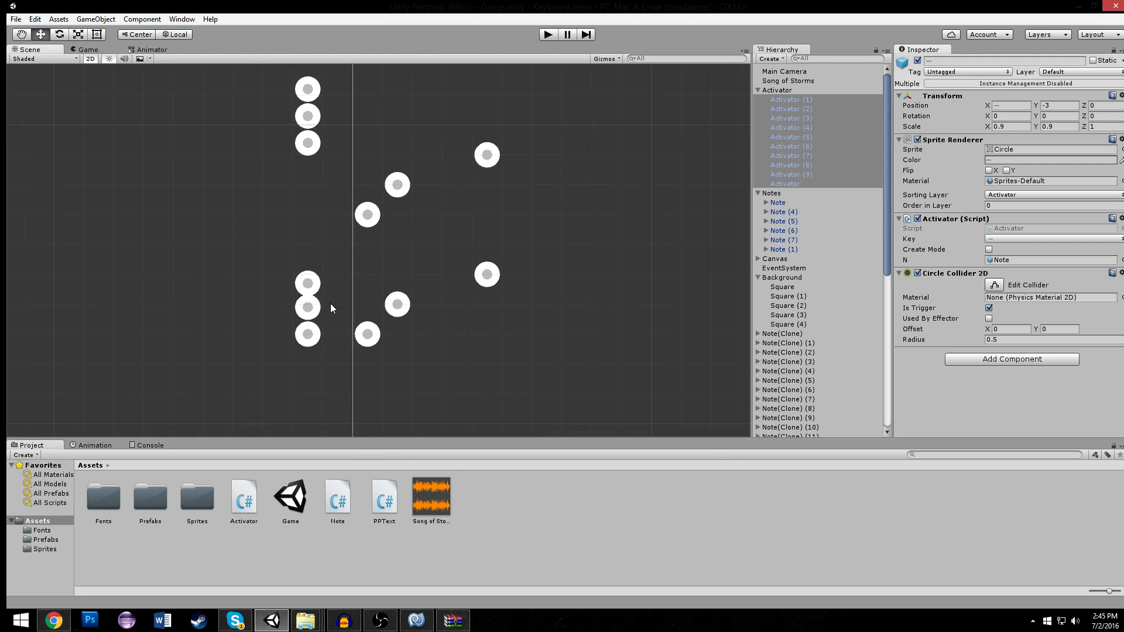
scroll(339, 316, down, 10)
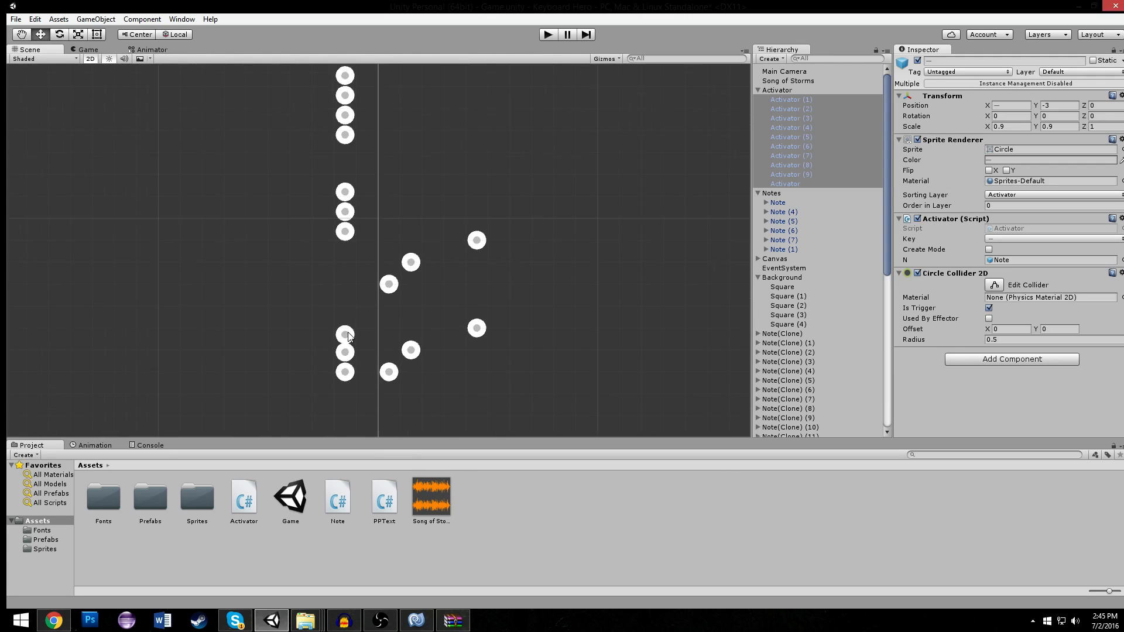
scroll(371, 366, down, 2)
Select a single note clone in the column and check the speed in its Note script.
mouse_move(382, 372)
mouse_down()
mouse_move(319, 122)
mouse_move(320, 206)
mouse_up()
middle_drag(400, 271, 397, 321)
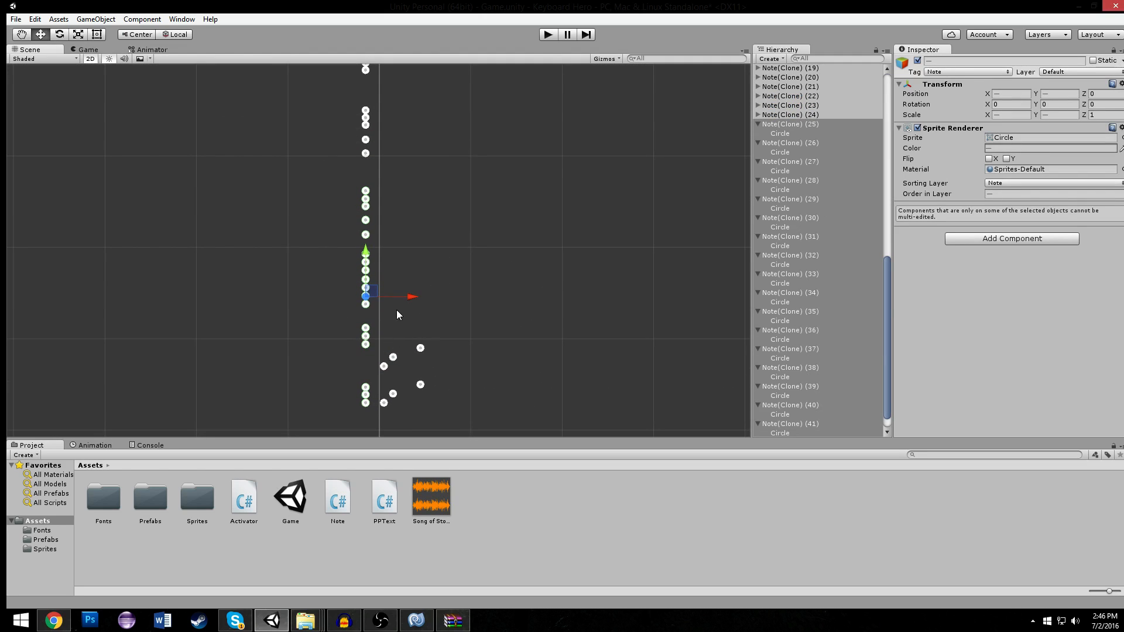
click(397, 317)
click(367, 272)
scroll(391, 282, down, 2)
scroll(926, 313, down, 2)
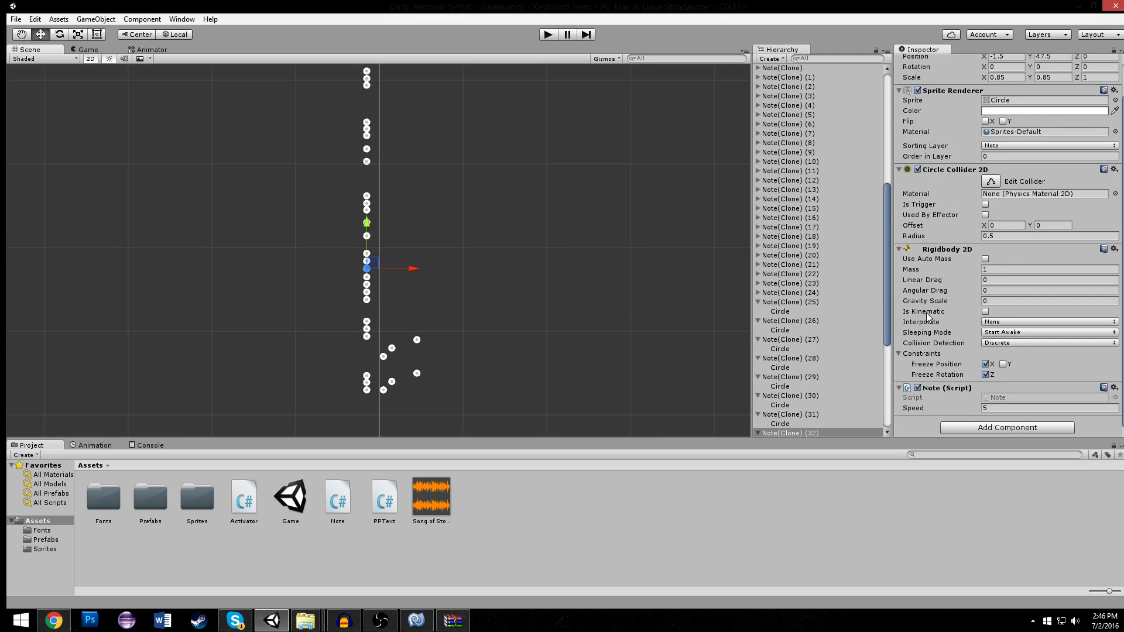
Select the six original notes and match their Note script speed to that of the clones.
middle_drag(393, 285, 430, 263)
scroll(430, 265, up, 8)
middle_drag(411, 329, 398, 266)
scroll(398, 268, up, 7)
drag(392, 276, 532, 382)
click(501, 246)
drag(501, 250, 394, 402)
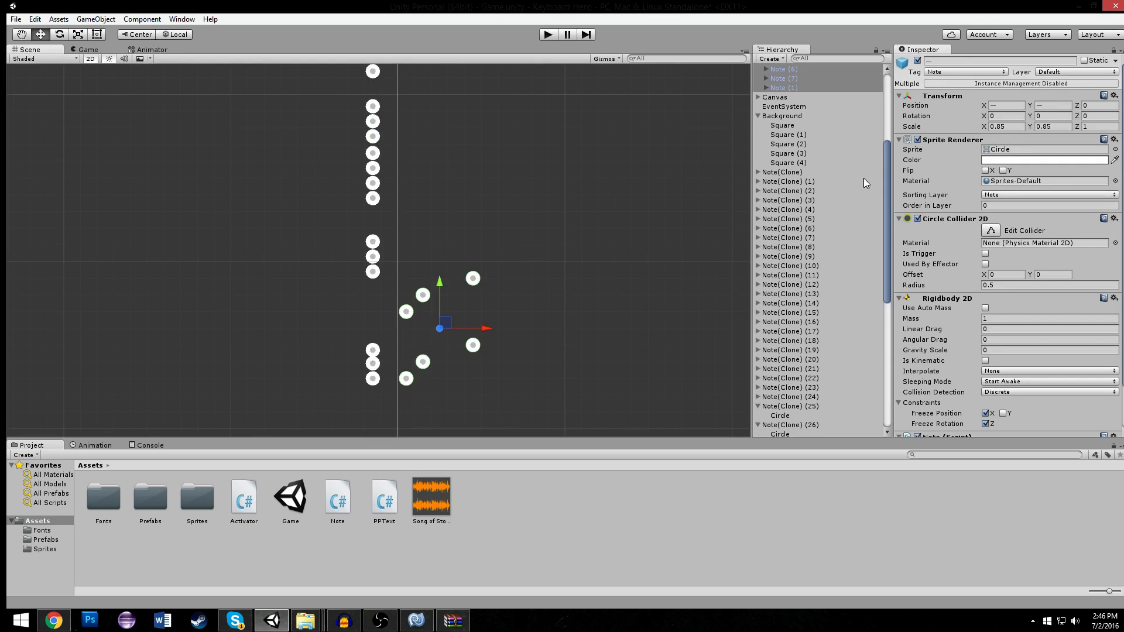
scroll(799, 167, up, 5)
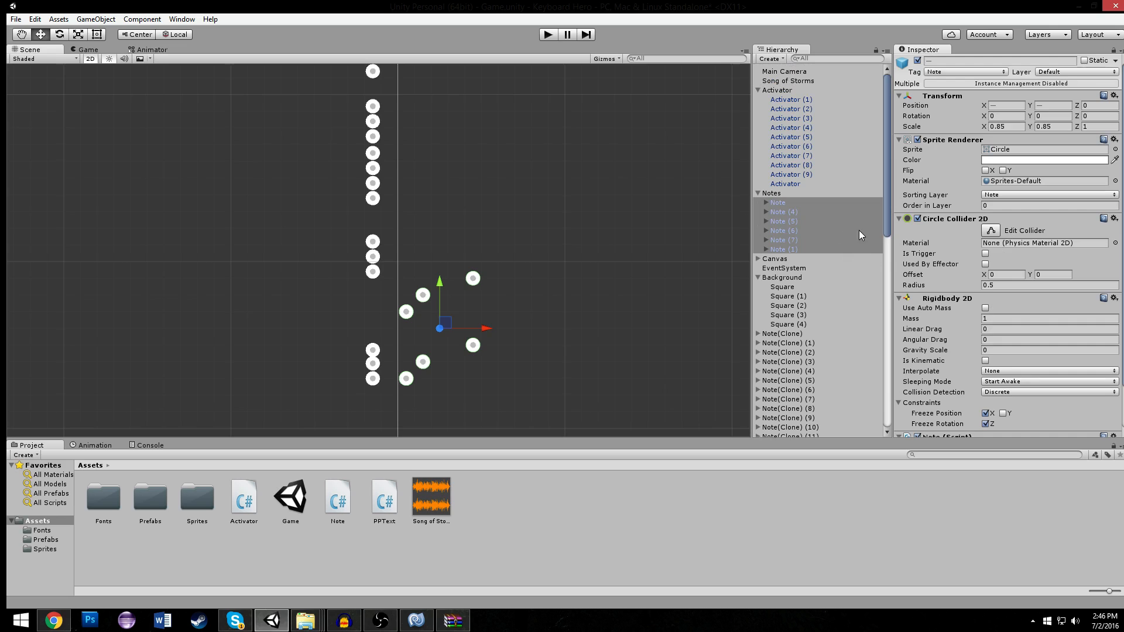
scroll(964, 270, down, 3)
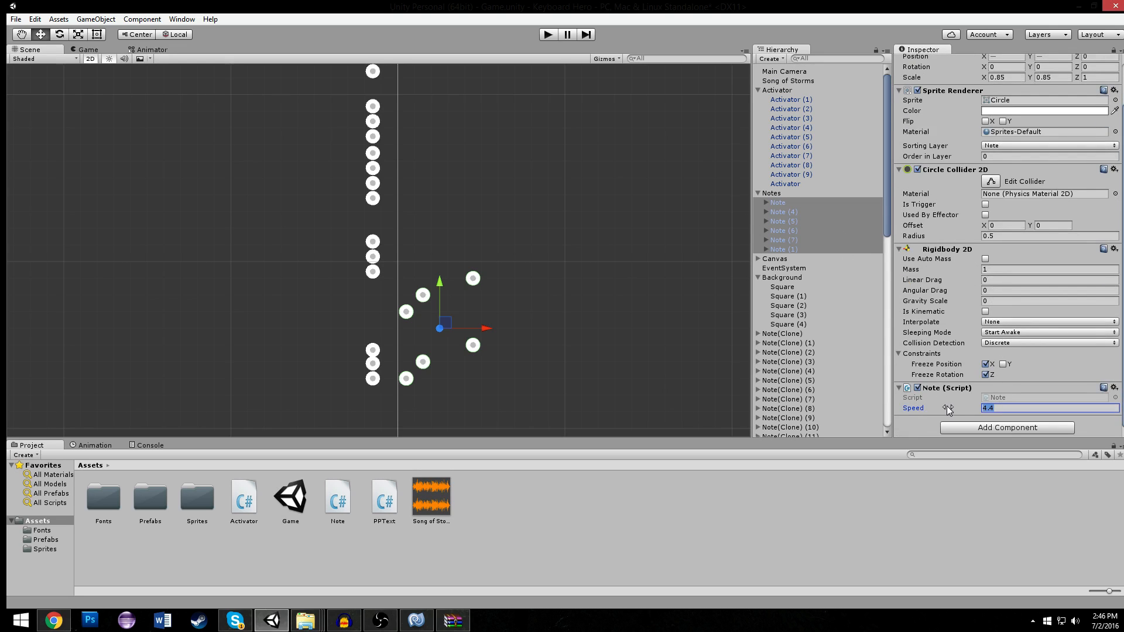
click(665, 178)
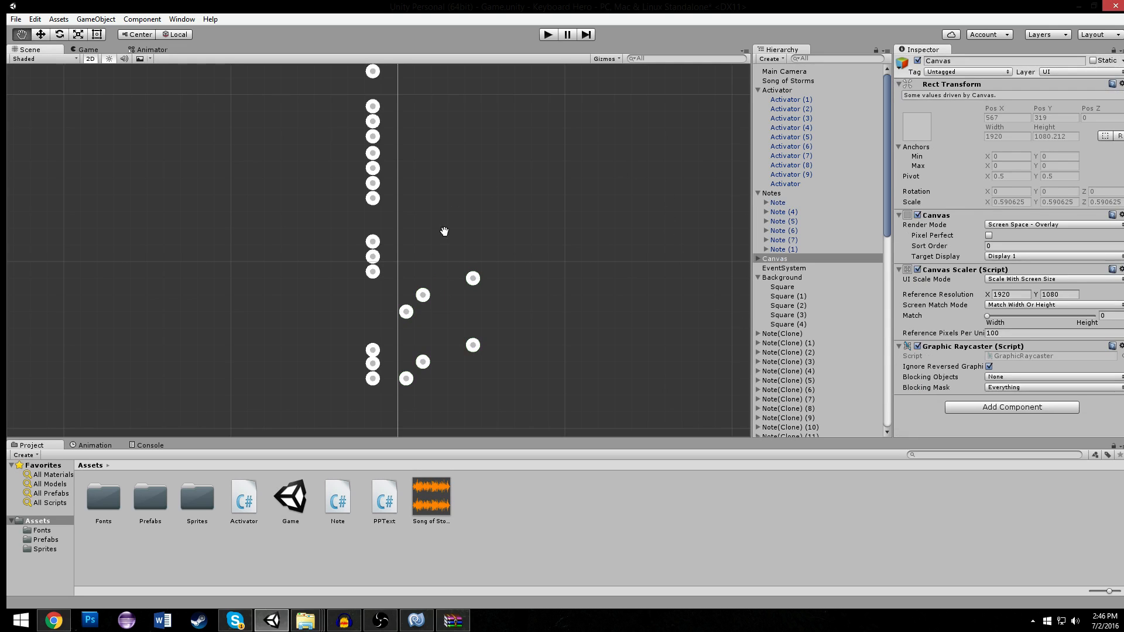
Select the whole column of note clones and raise it until it starts level with the upper three original notes.
scroll(444, 231, down, 2)
drag(382, 354, 297, 73)
scroll(296, 220, down, 1)
scroll(297, 222, down, 3)
drag(342, 110, 376, 375)
scroll(380, 255, up, 2)
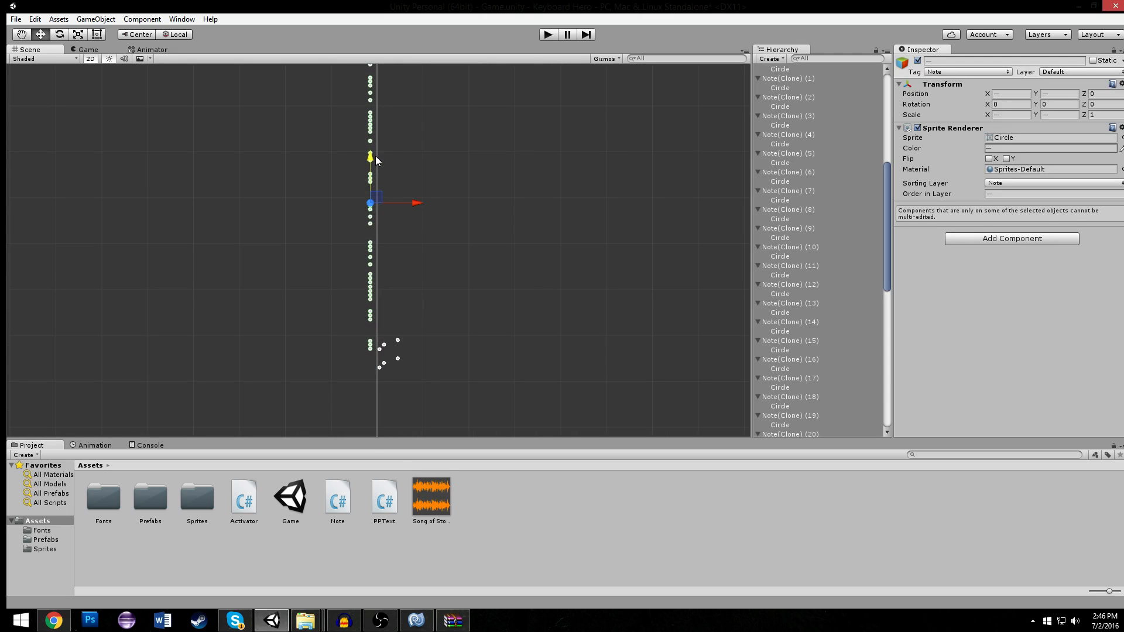
Play-test the game by hitting the note clones as they reach the red activator, and stop the run after the last clones.
click(541, 36)
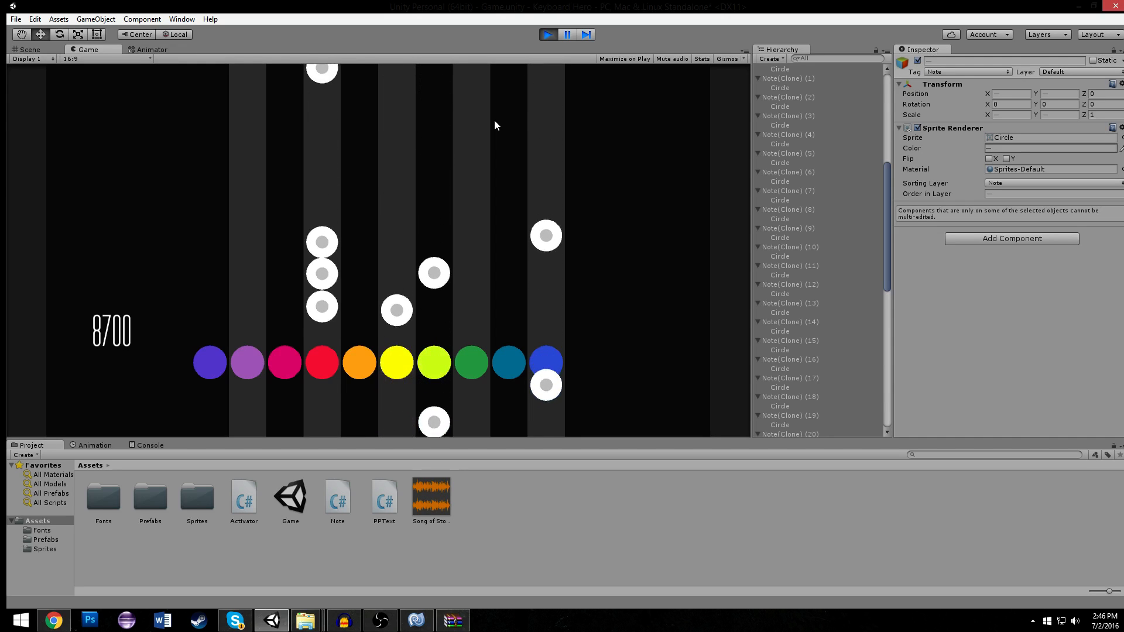
key(f)
key(f)
key(f)
key(f)
key(f)
key(f)
key(f)
key(f)
key(f)
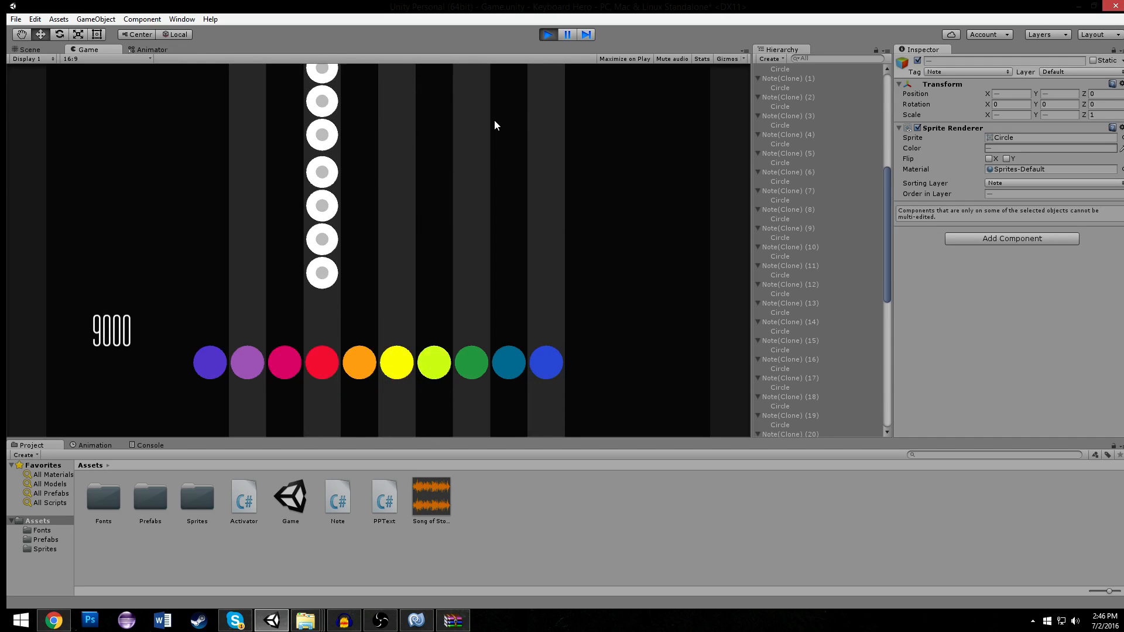
key(f)
key(f)
key(f)
key(f)
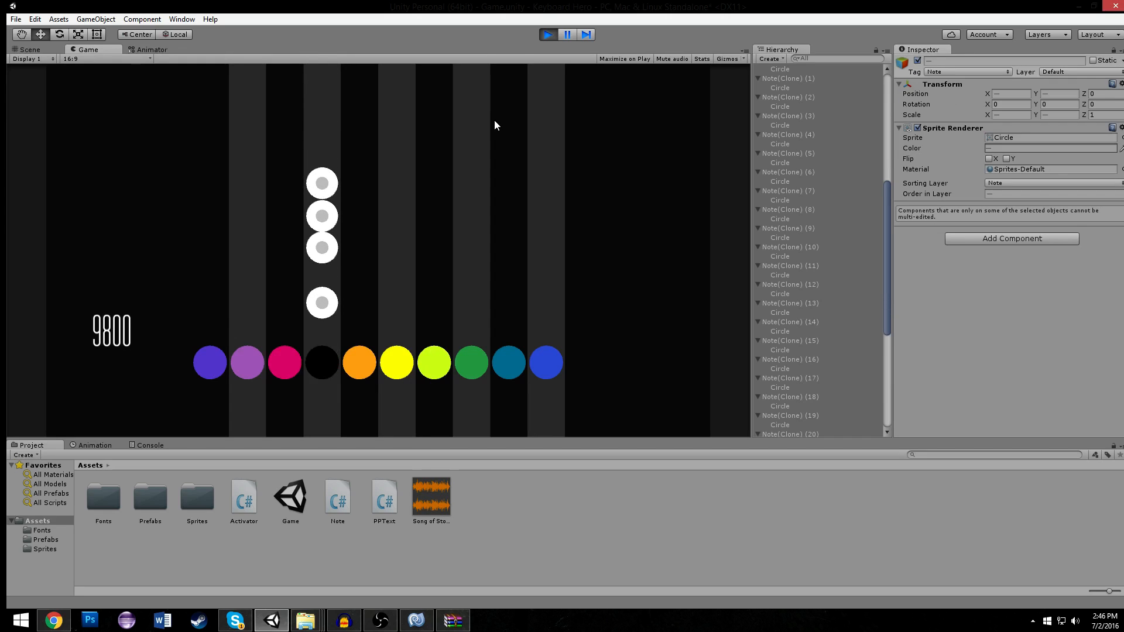
key(f)
key(f)
key(f)
key(f)
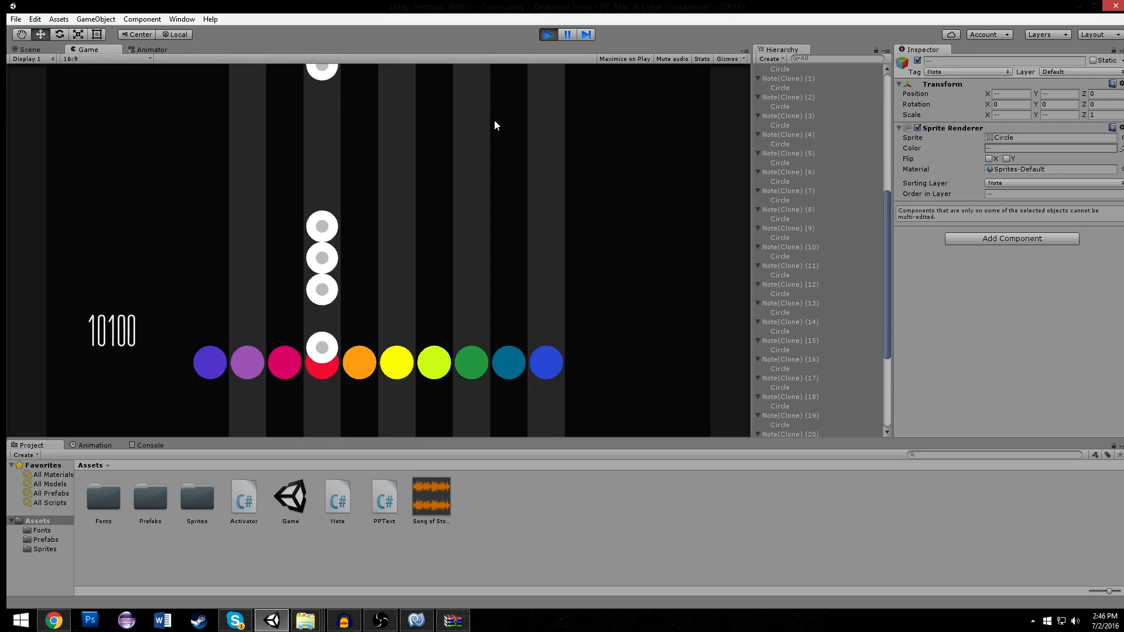
key(f)
key(f)
key(f)
key(f)
key(f)
key(f)
key(f)
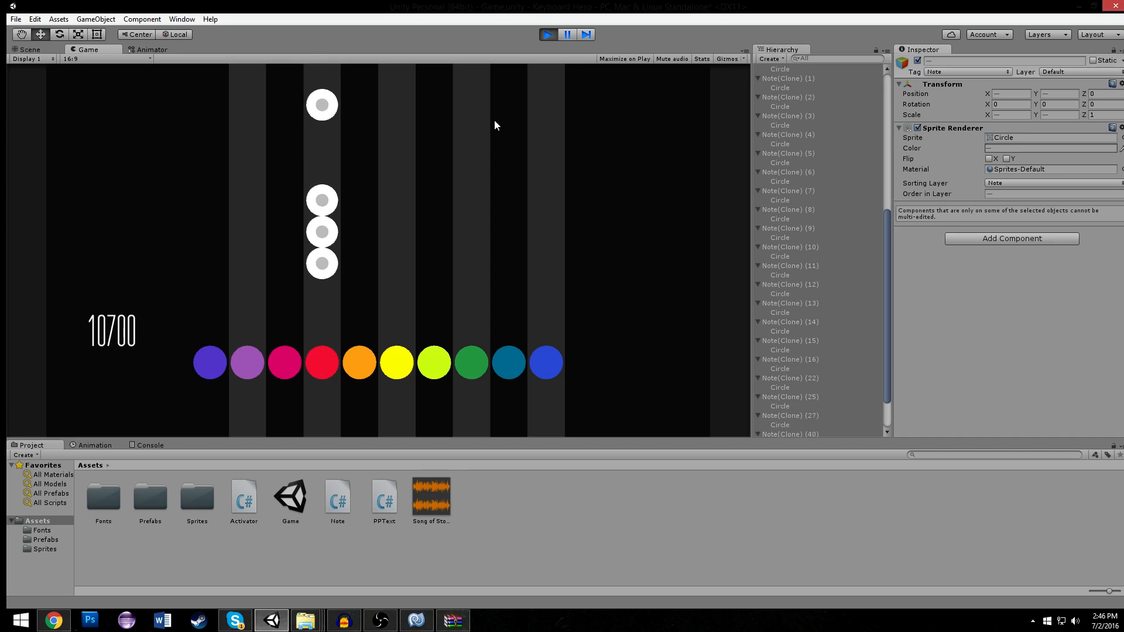
key(f)
key(f)
key(f)
key(f)
key(f)
key(f)
key(f)
key(f)
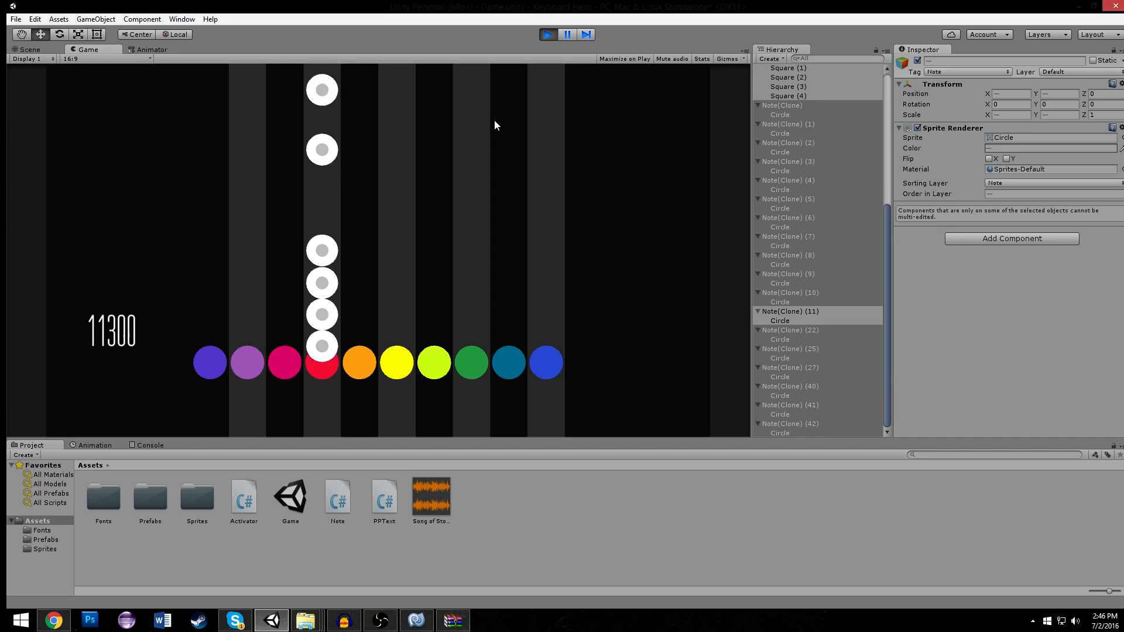
key(f)
key(f)
key(f)
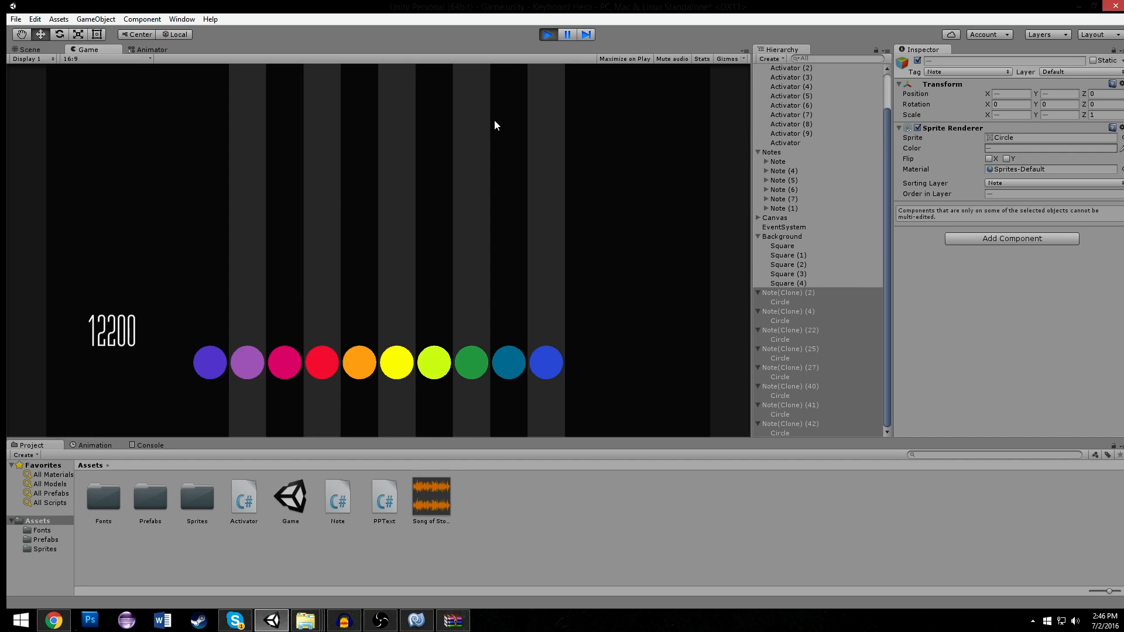
click(548, 34)
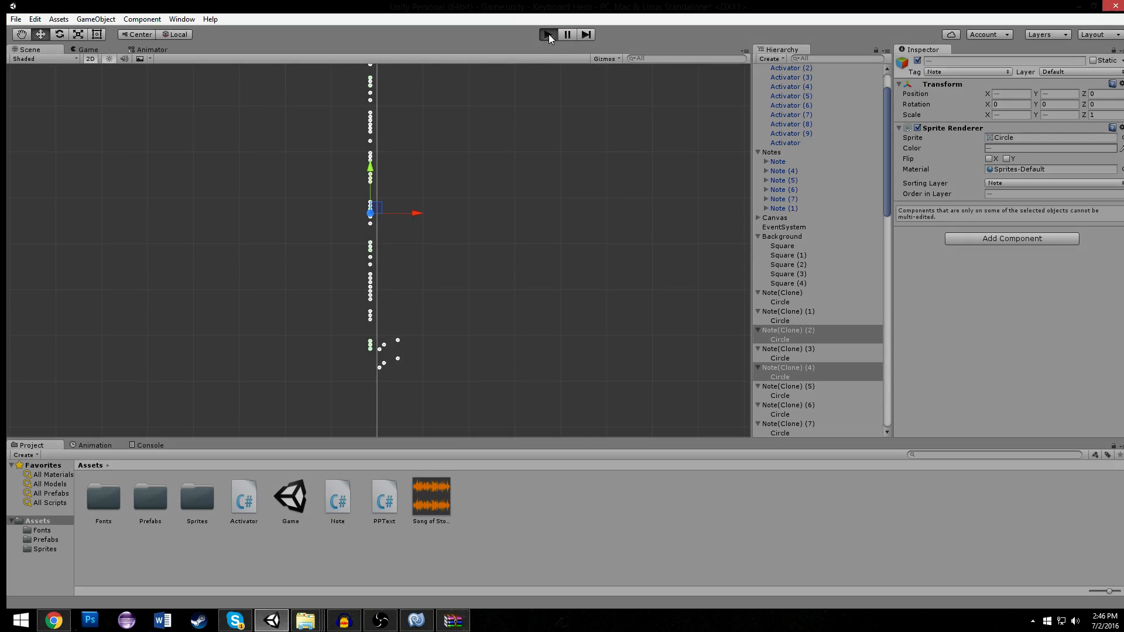
Run a second play-test on the red lane's note clones and end play mode.
key(ctrl+p)
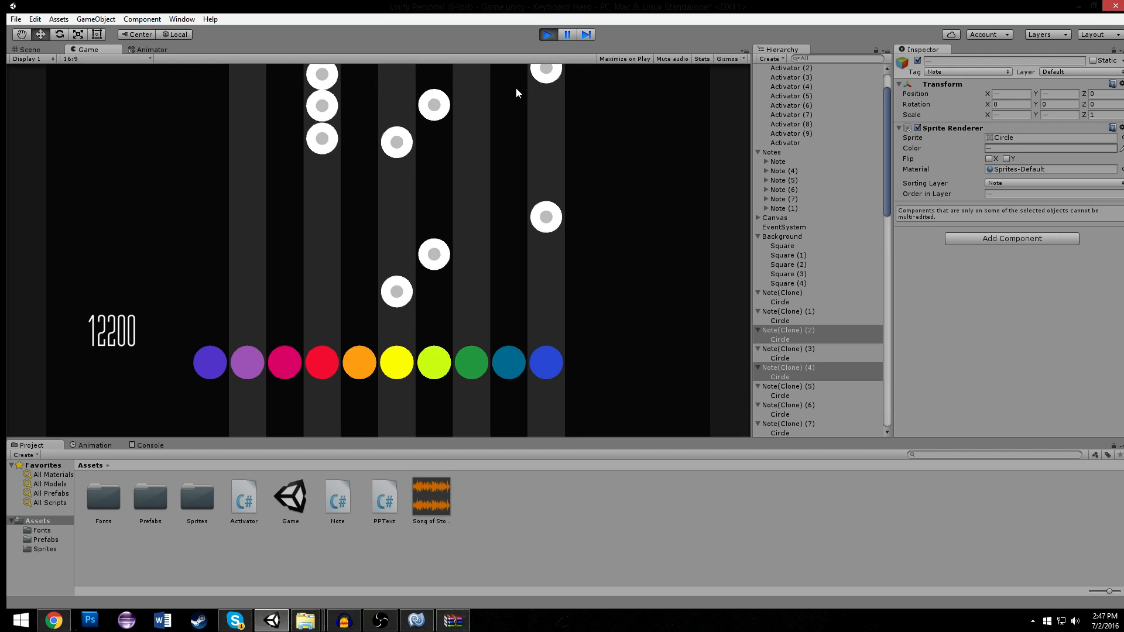
key(r)
key(r)
key(r)
key(r)
key(r)
key(r)
key(r)
key(r)
key(r)
key(r)
key(r)
key(r)
key(r)
key(r)
key(r)
key(r)
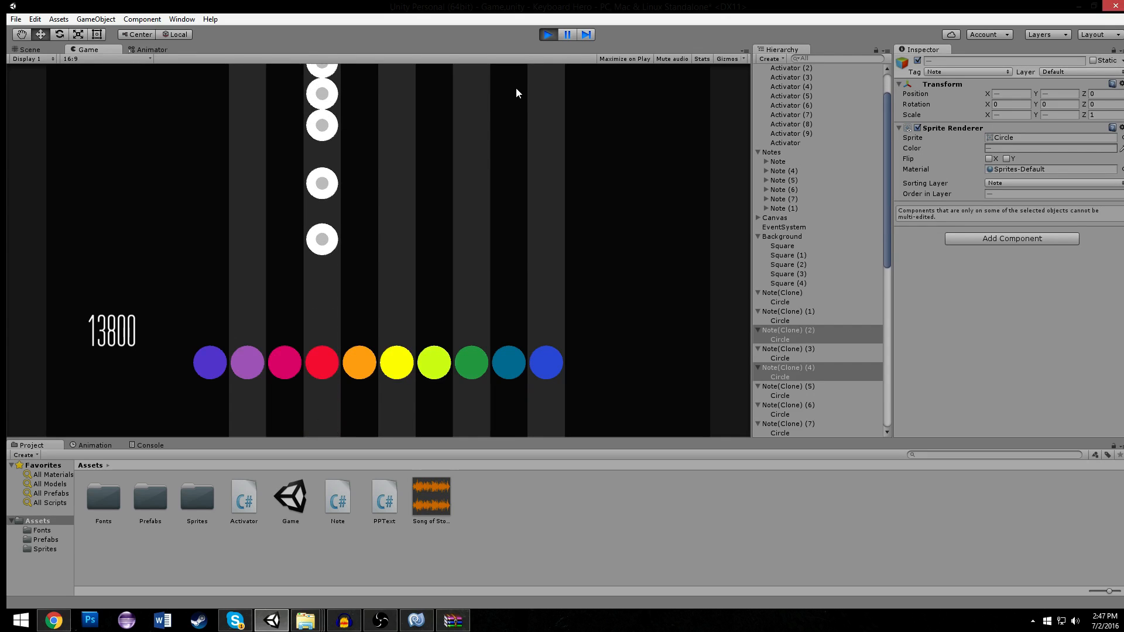
key(r)
key(r)
key(r)
key(r)
key(r)
key(r)
key(r)
key(r)
key(r)
key(r)
key(r)
key(r)
key(r)
key(r)
key(r)
key(r)
key(r)
key(r)
key(r)
key(r)
key(r)
key(r)
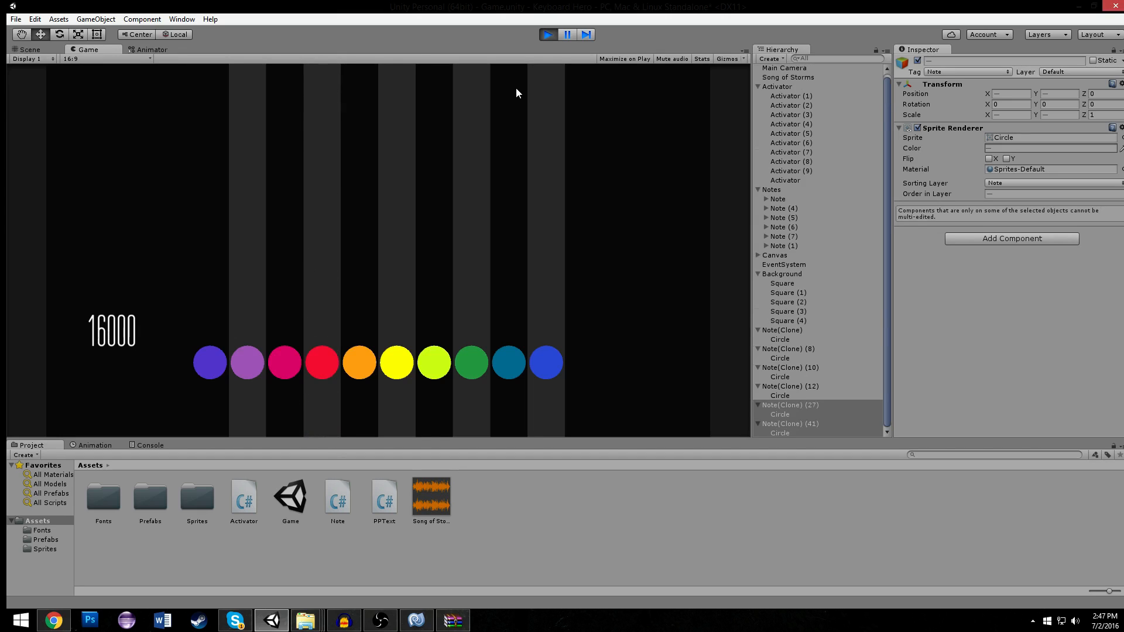
click(549, 35)
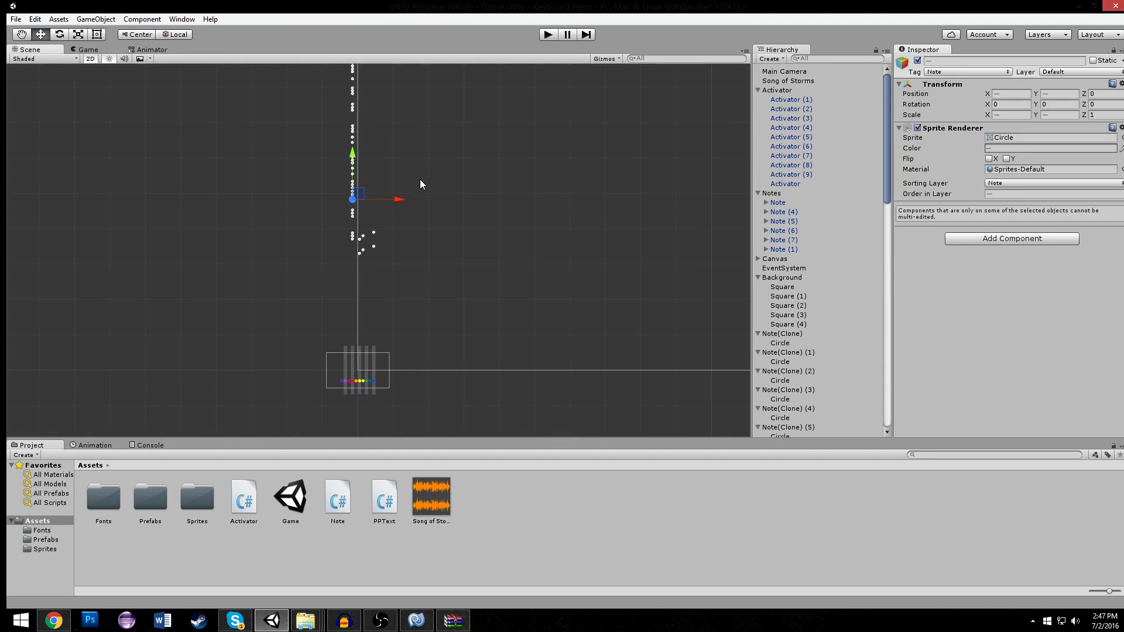
Inspect the original notes beside the lower end of the clone column in the scene.
scroll(398, 192, up, 8)
drag(419, 168, 294, 315)
click(779, 203)
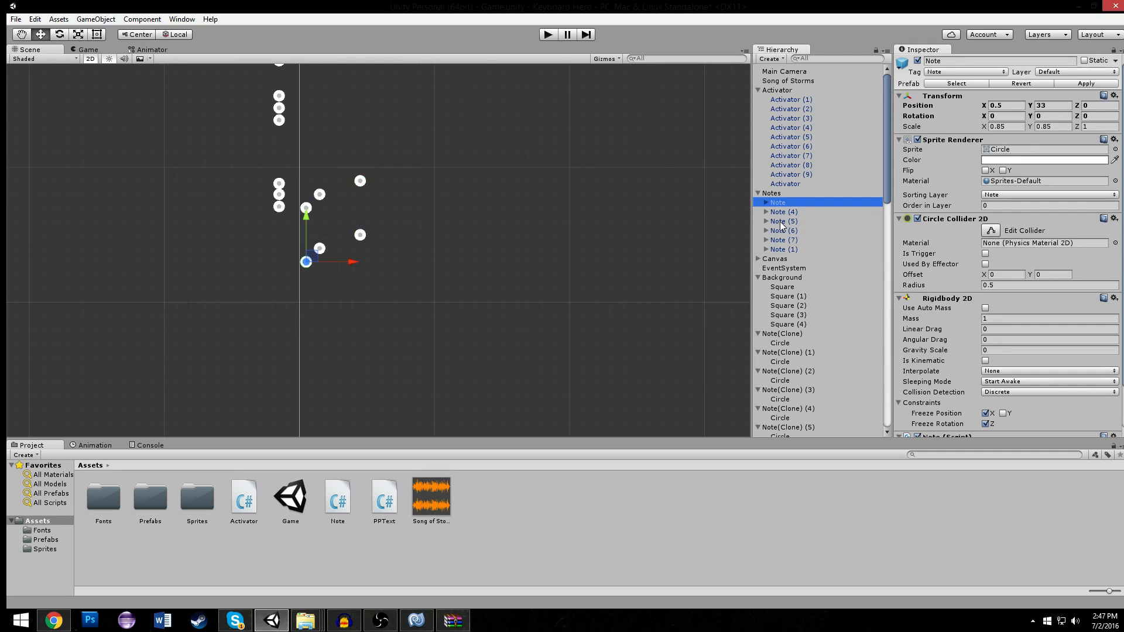
click(782, 249)
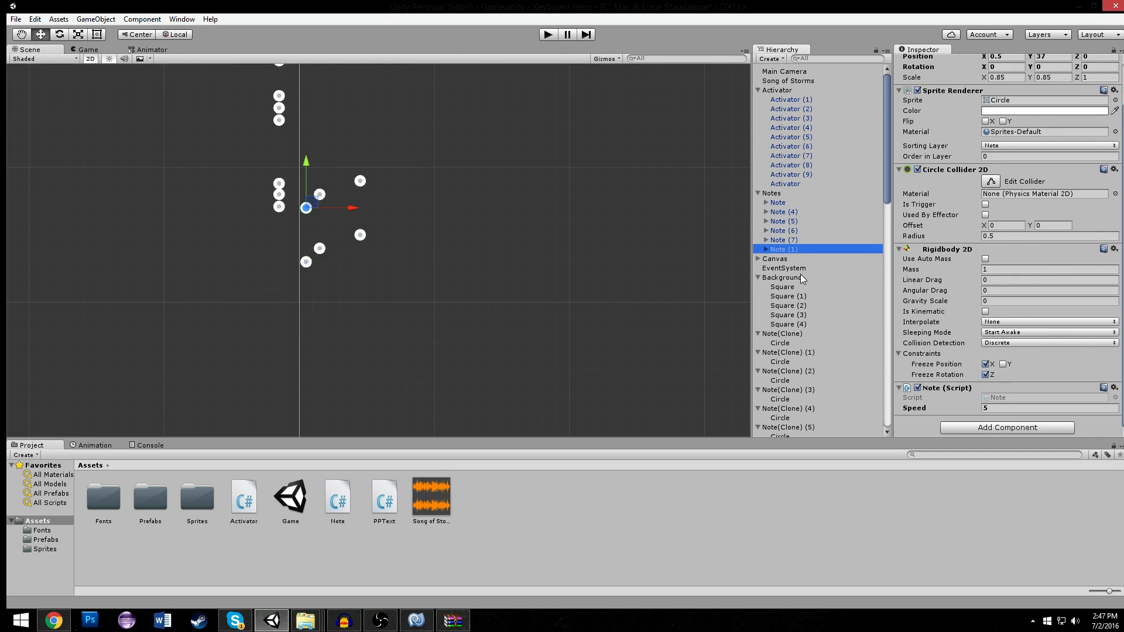
shift+click(786, 203)
scroll(372, 234, up, 10)
middle_drag(289, 131, 354, 134)
scroll(365, 176, down, 3)
click(346, 189)
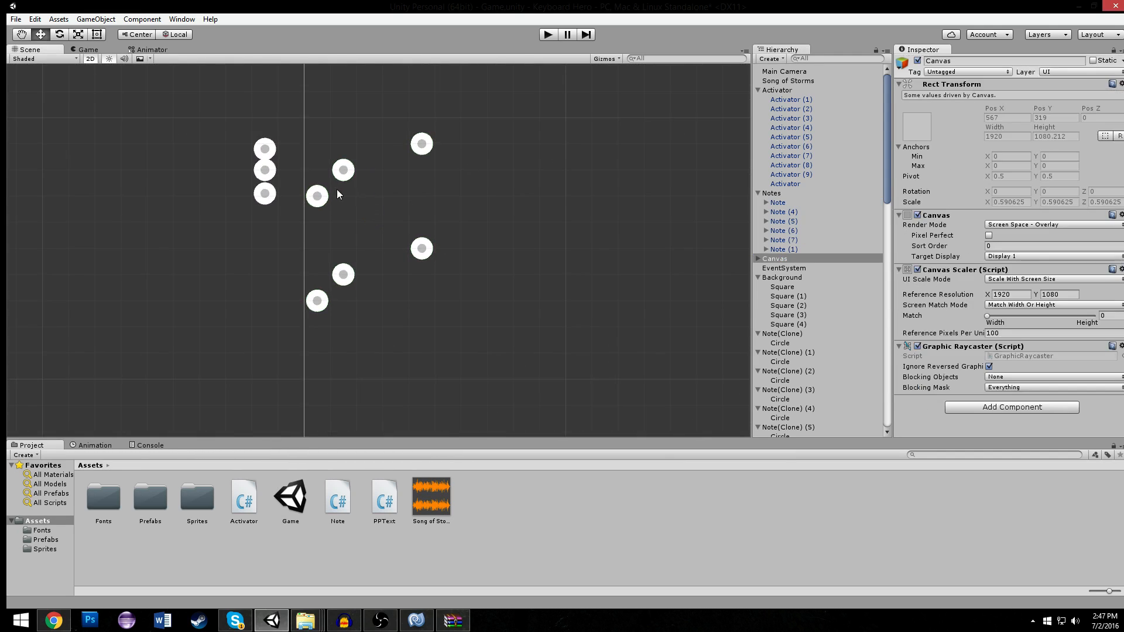
Delete Note (4), (5), (6), (7) and (1) from the Notes group, keeping only the first Note.
scroll(345, 191, down, 4)
click(789, 240)
click(793, 210)
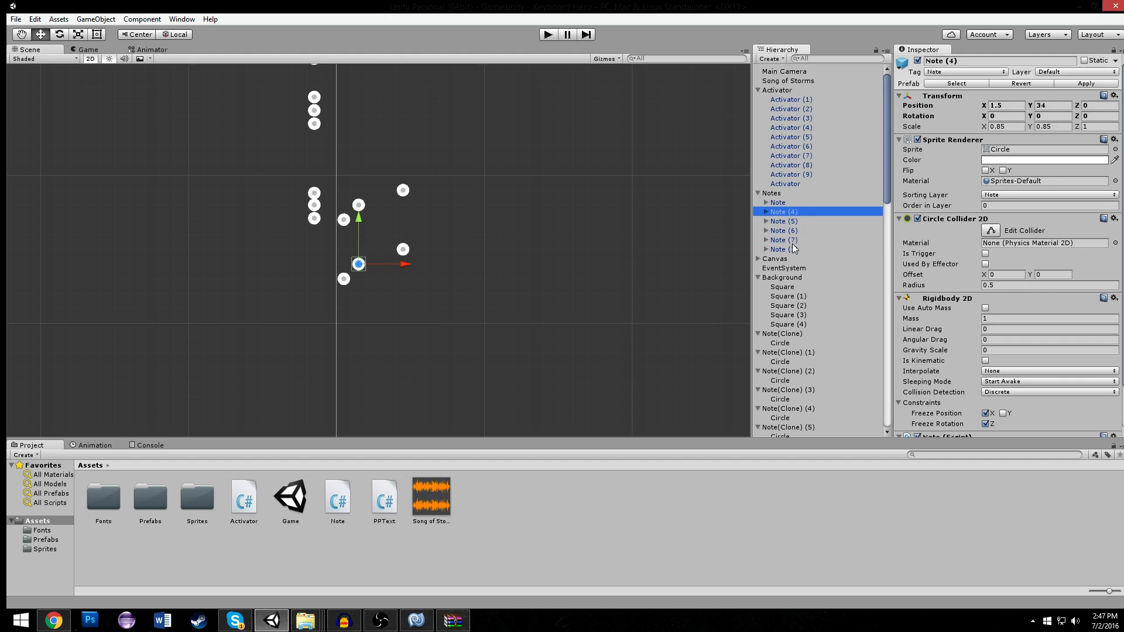
shift+click(795, 249)
key(Delete)
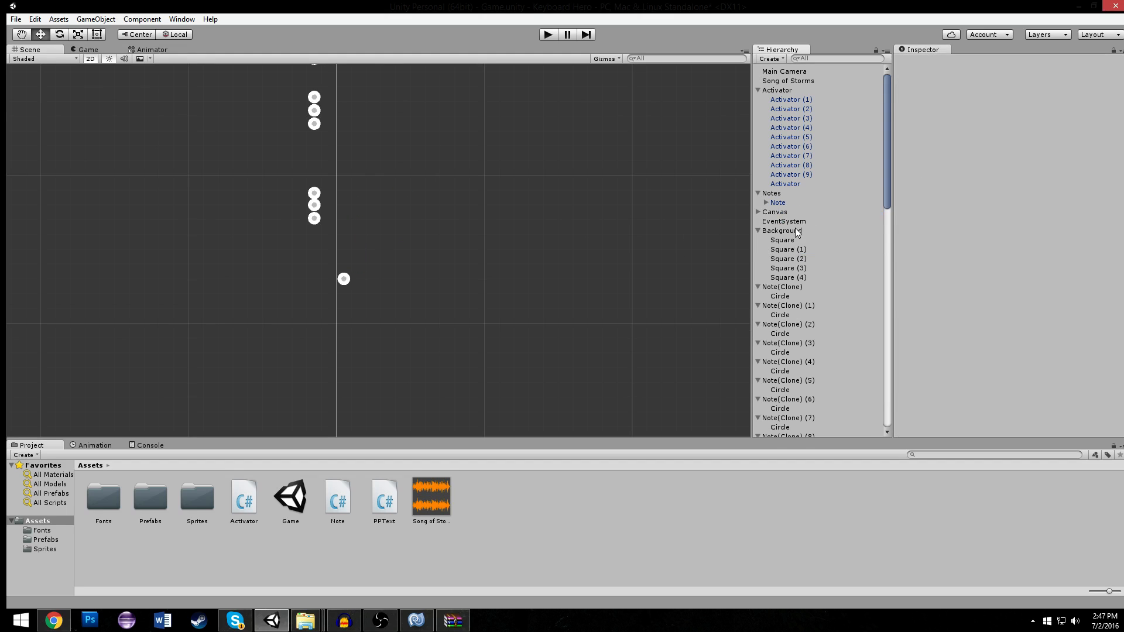
Move the remaining Note down the lanes with grid snapping to Y 1, above the row of activators.
click(815, 202)
scroll(345, 318, down, 2)
middle_drag(345, 315, 326, 184)
ctrl+drag(340, 94, 390, 363)
middle_drag(385, 326, 361, 197)
middle_drag(313, 318, 350, 210)
scroll(349, 214, up, 3)
scroll(359, 156, up, 2)
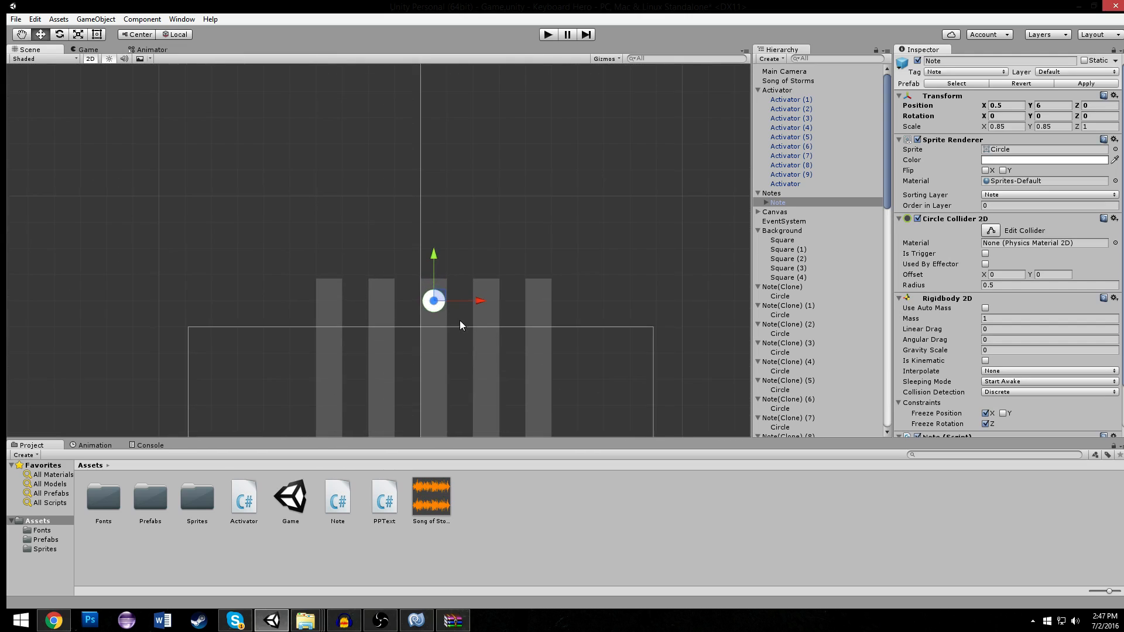
middle_drag(459, 318, 391, 107)
ctrl+drag(376, 88, 398, 199)
Duplicate the Note into a snapped row of ten, one above each activator from X -4.5 to X 4.5.
ctrl+drag(422, 244, 552, 250)
scroll(215, 245, up, 2)
key(ctrl+d)
key(ctrl+d)
key(ctrl+d)
key(ctrl+d)
key(ctrl+d)
key(ctrl+d)
key(ctrl+d)
key(ctrl+d)
key(ctrl+d)
key(ctrl+d)
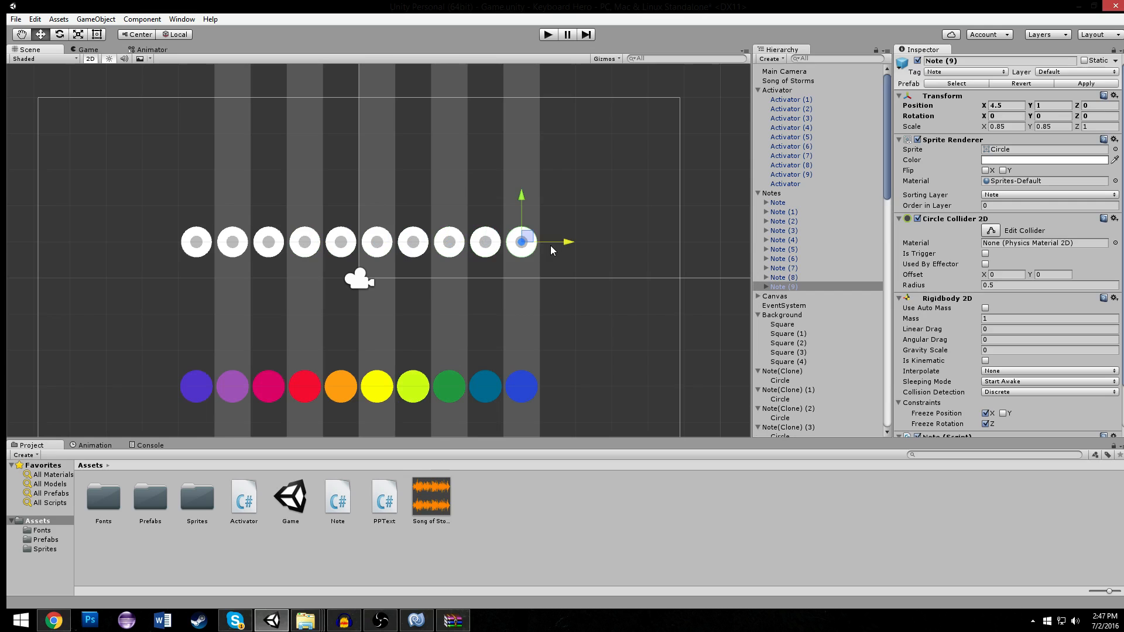
click(710, 200)
Color Note and Note (1) with the indigo and purple sampled from the activators below them.
click(784, 202)
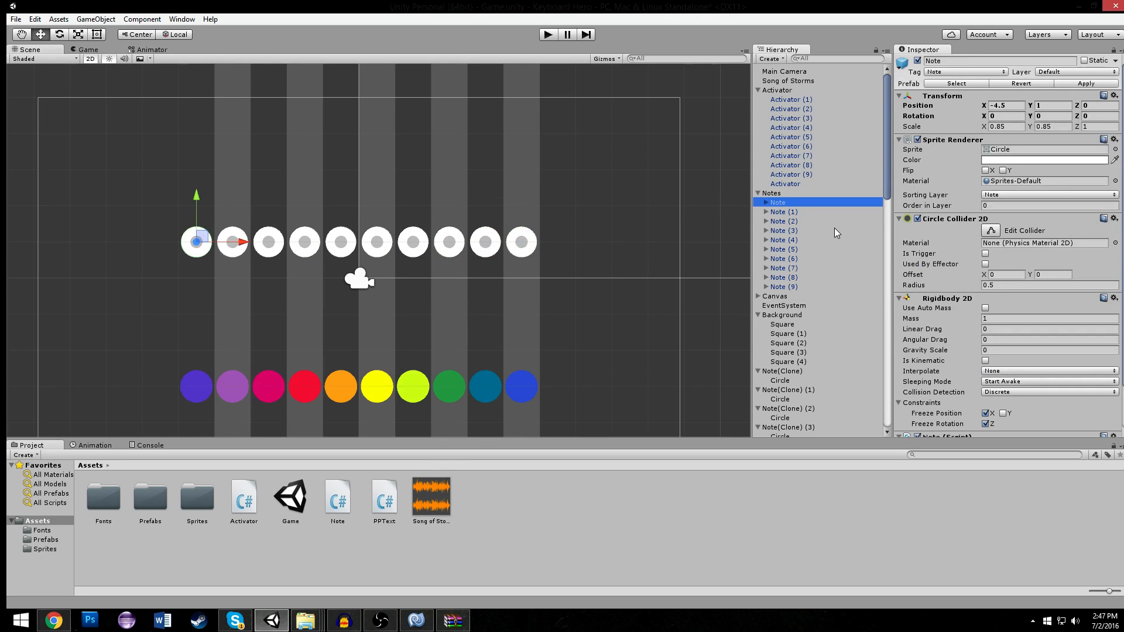
click(1116, 161)
click(193, 382)
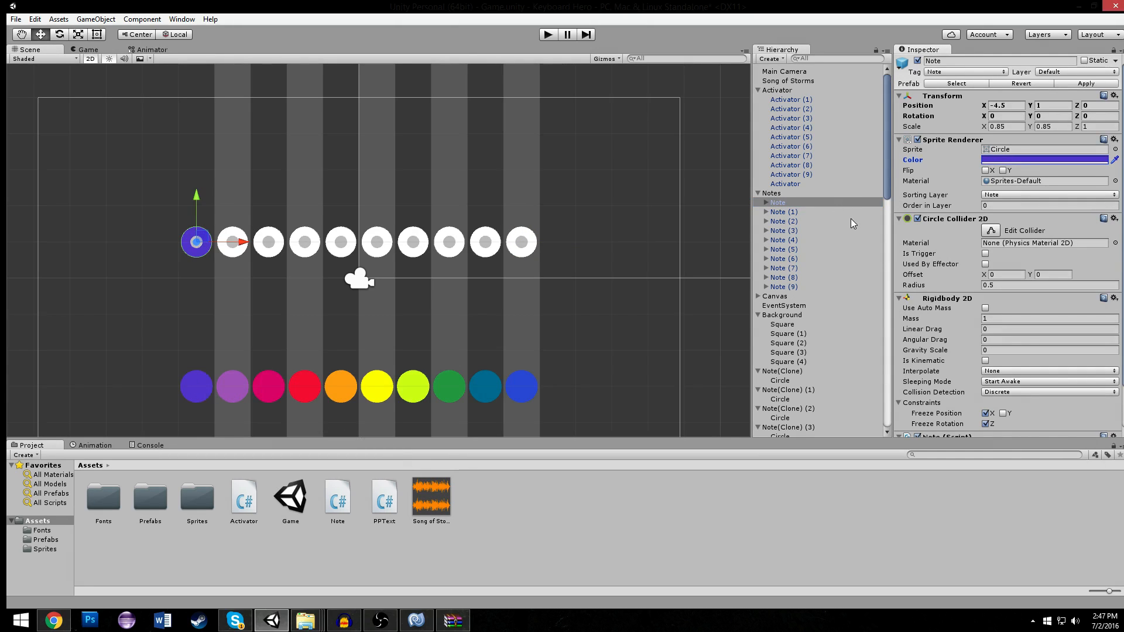
click(791, 212)
click(1116, 160)
click(241, 384)
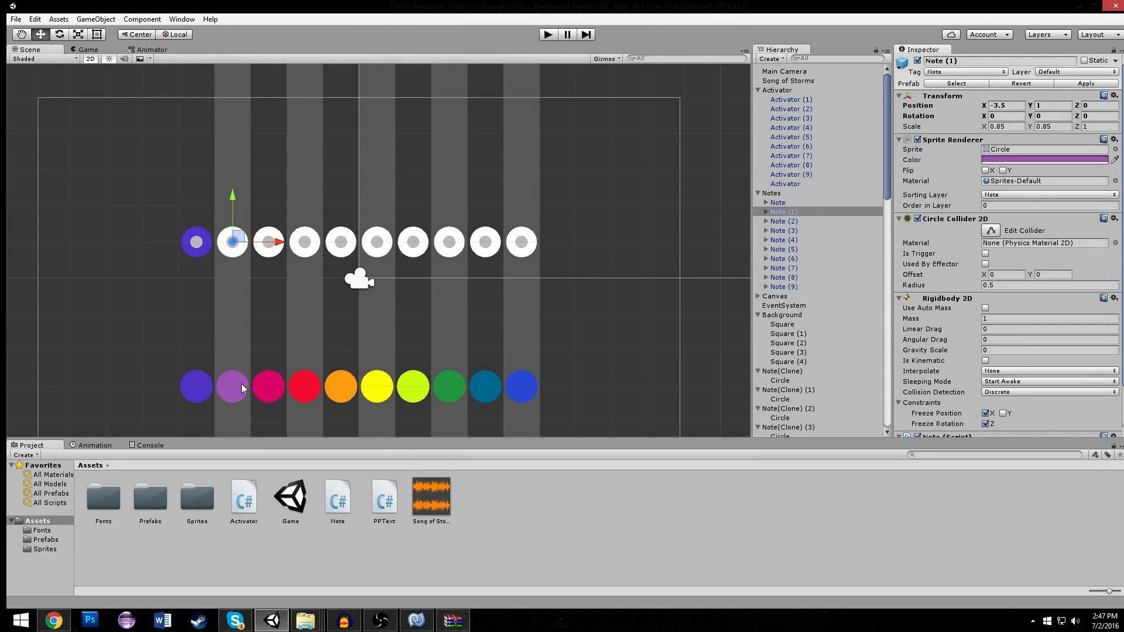
Color Note (2) and Note (3) with the magenta and red sampled from the activators below them.
click(810, 221)
click(1116, 160)
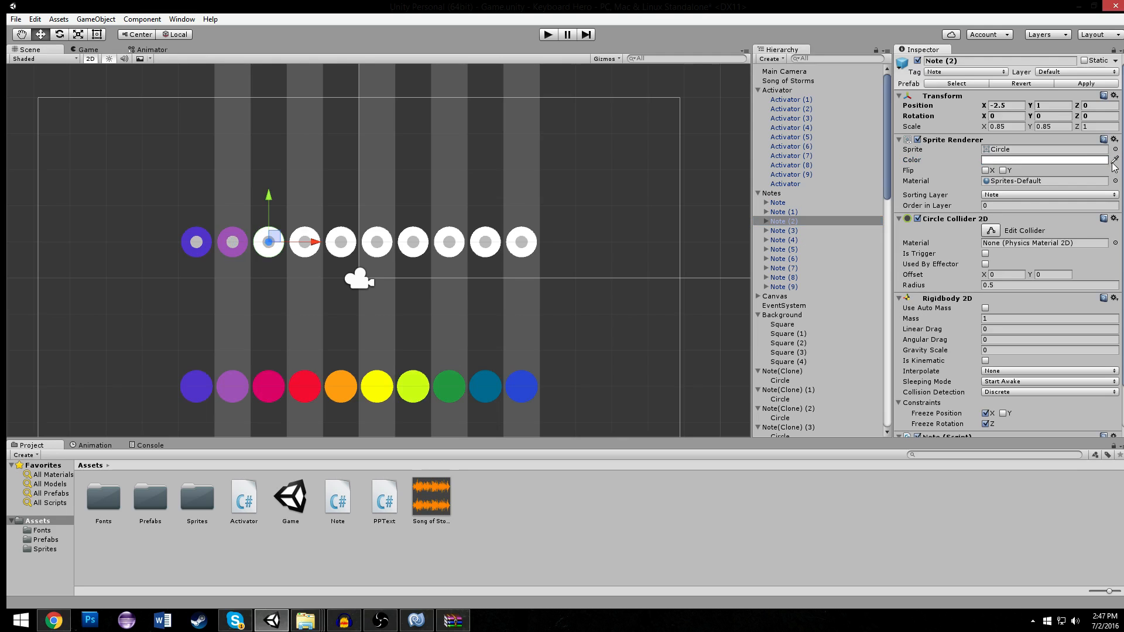
click(272, 386)
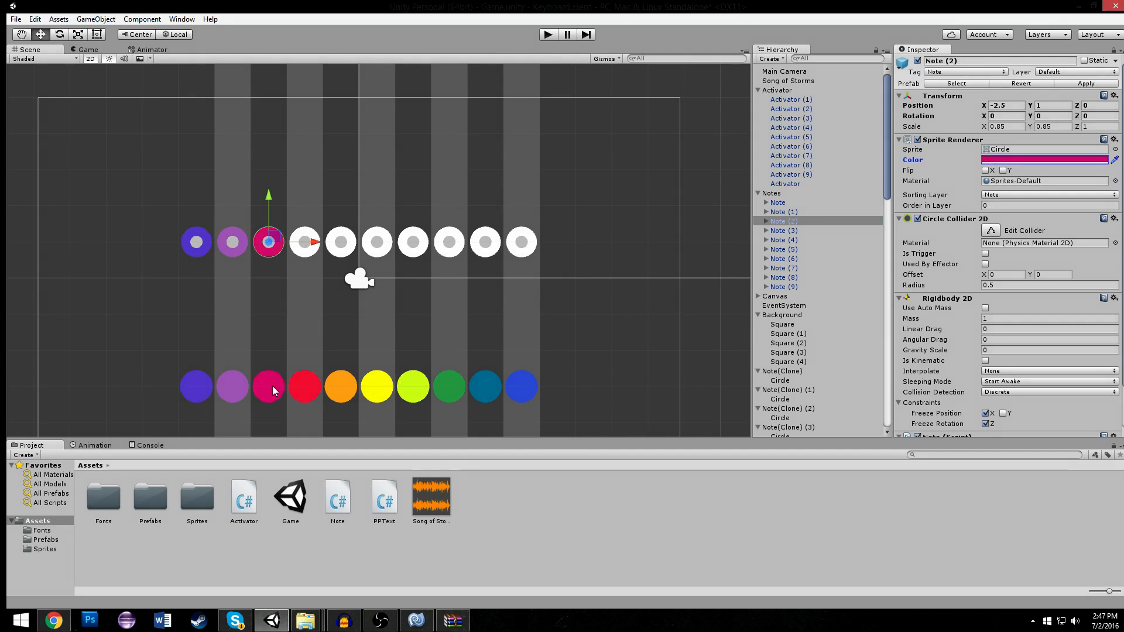
click(794, 231)
click(1116, 160)
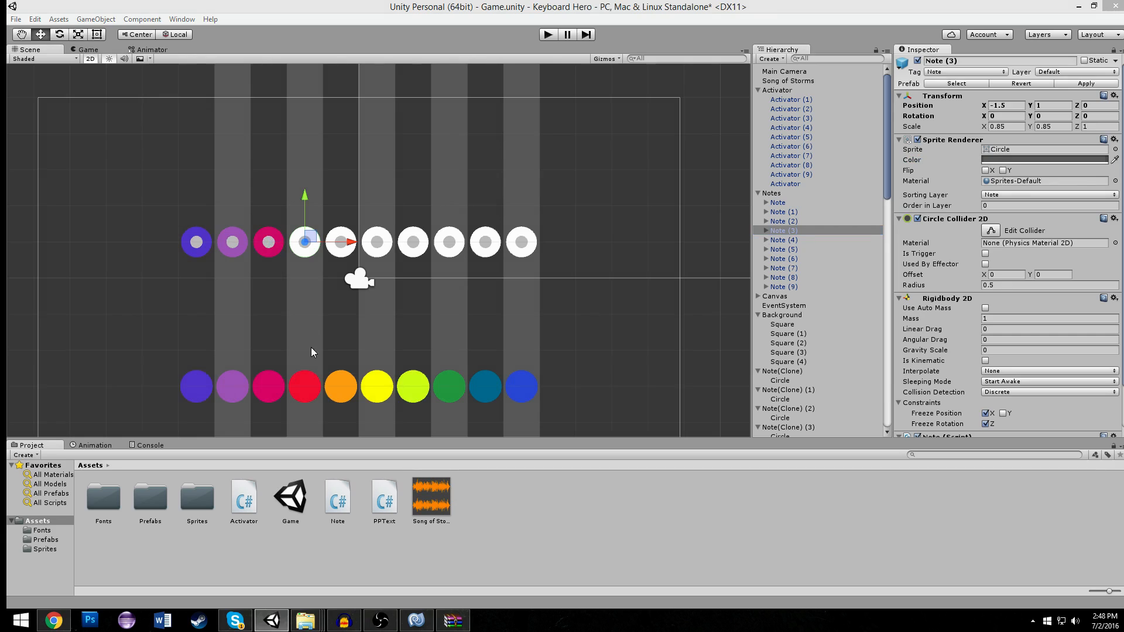
click(305, 386)
Color Note (4) and Note (5) with the orange and yellow sampled from the activators below them.
click(779, 240)
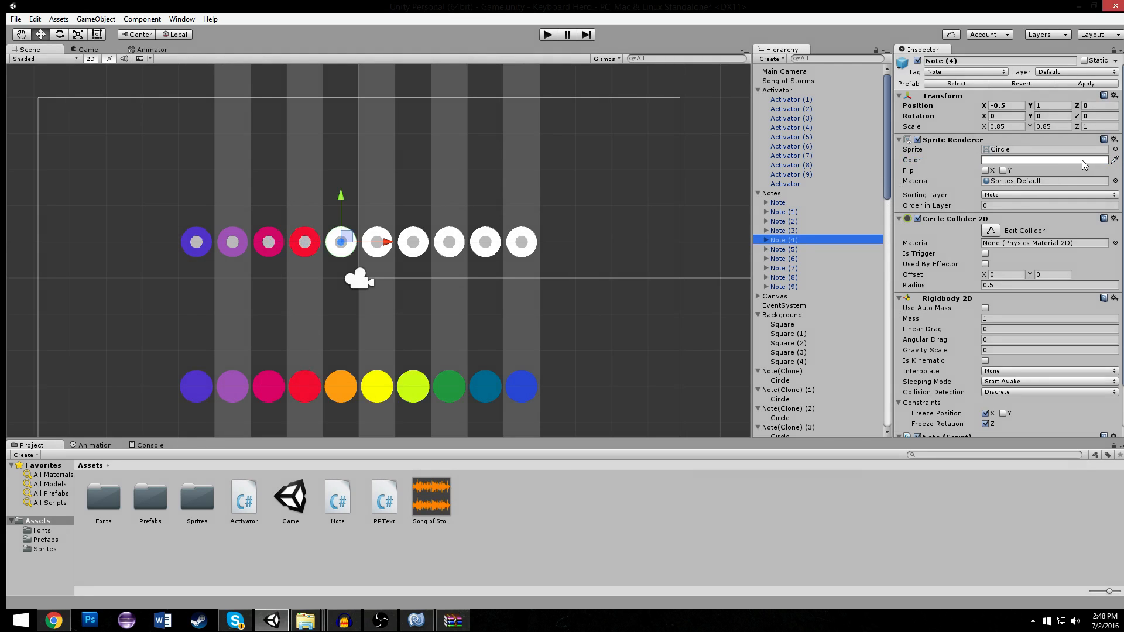
click(1115, 160)
click(347, 374)
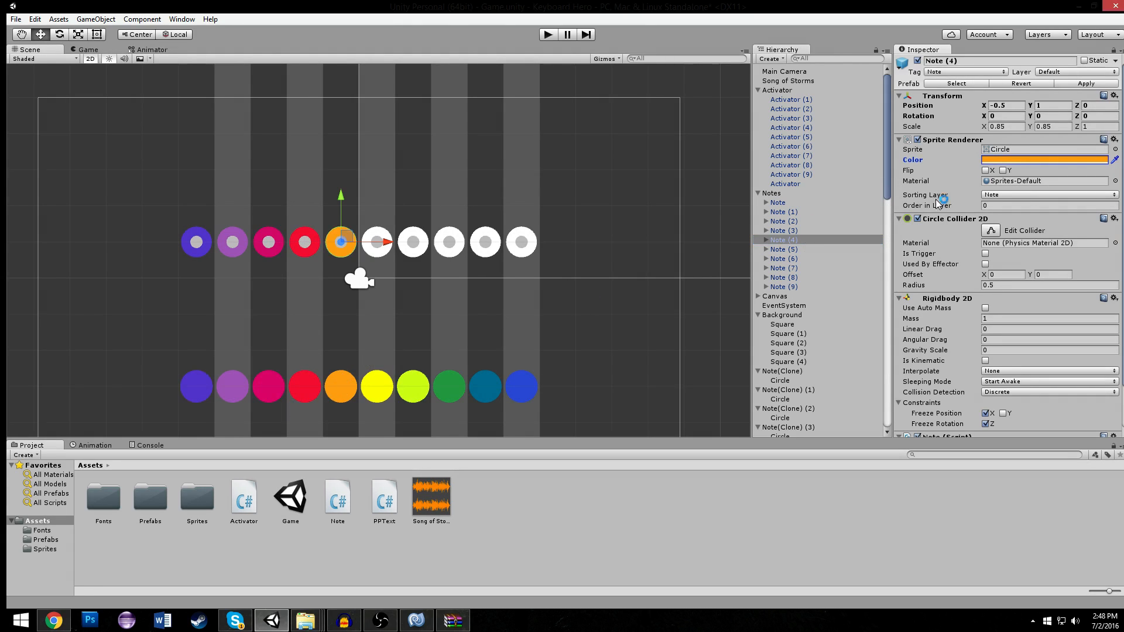
click(814, 249)
click(1114, 160)
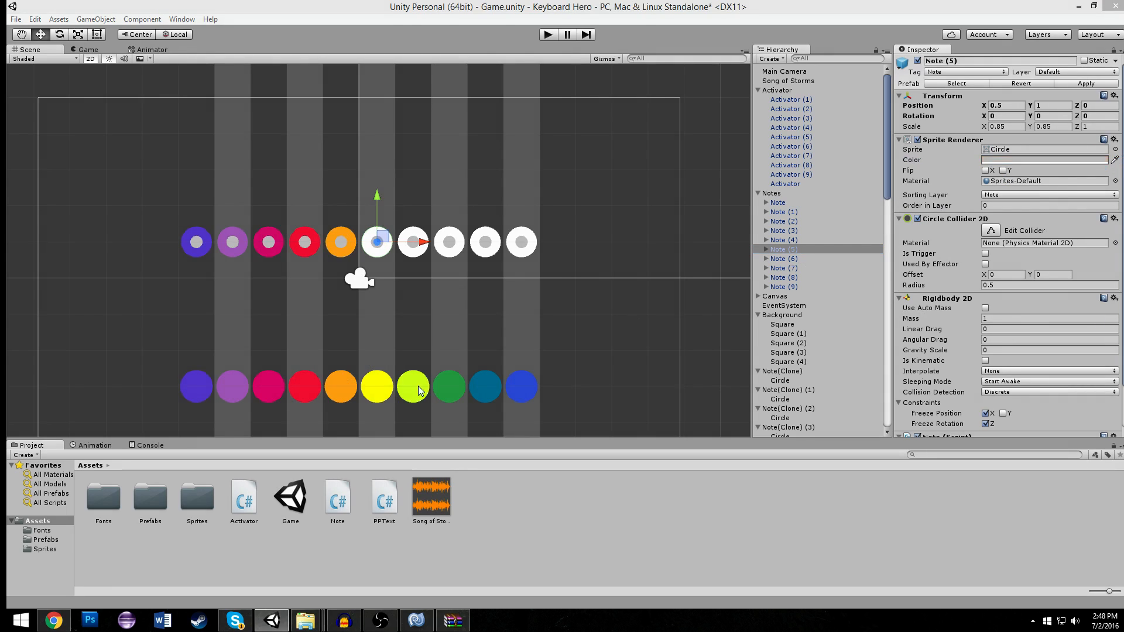
click(374, 389)
Color Note (6) and Note (7) with the lime and green sampled from the activators below them.
click(832, 258)
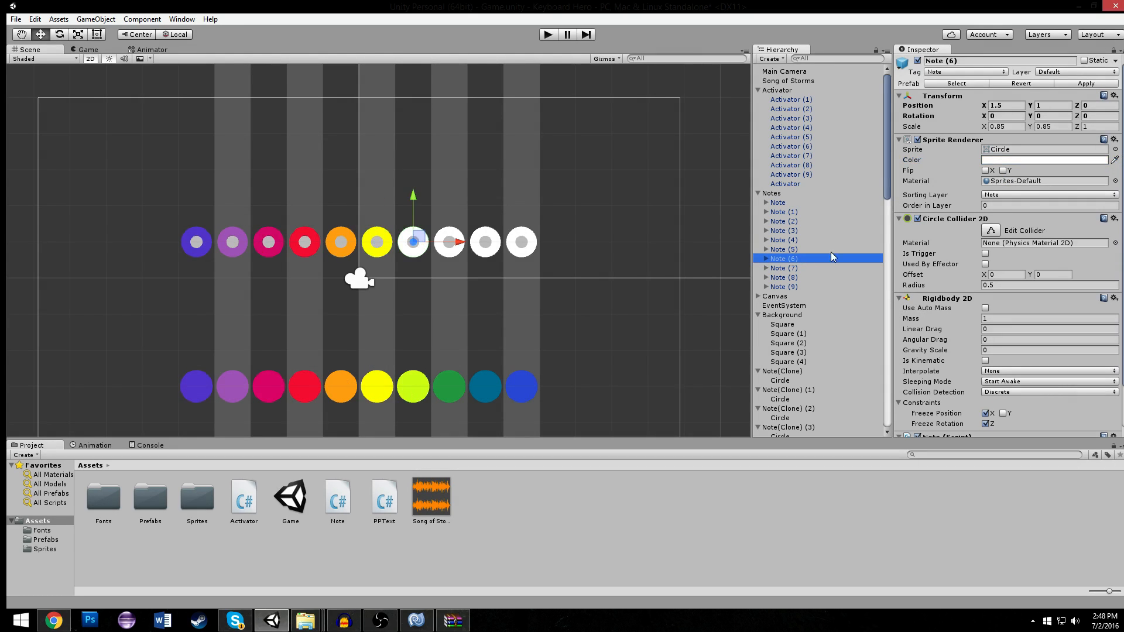
click(1115, 160)
click(412, 388)
click(790, 268)
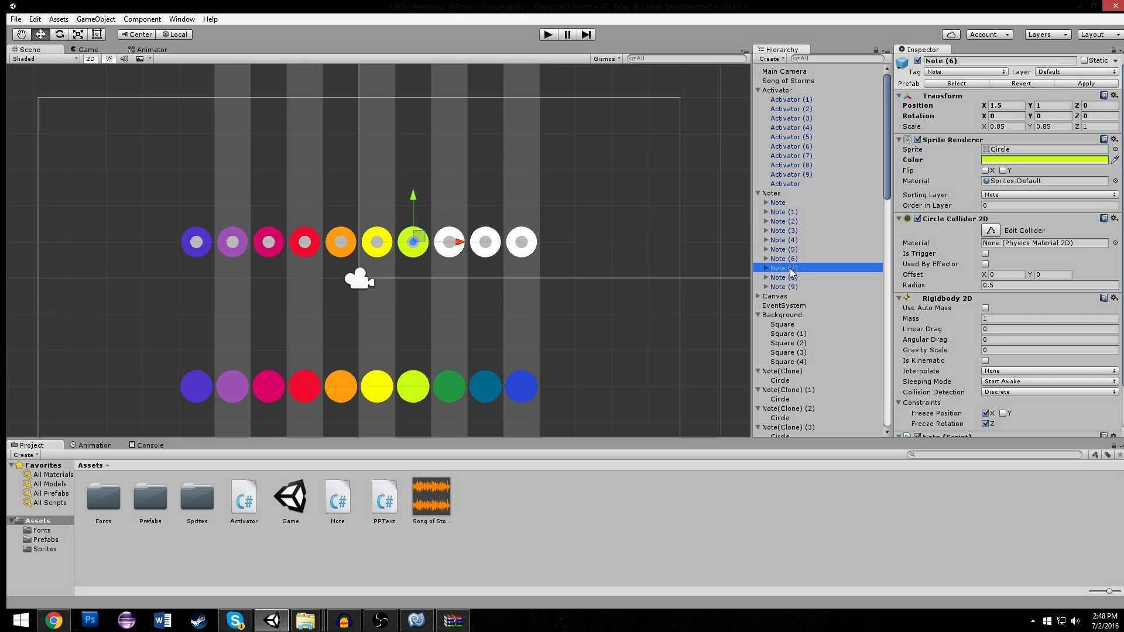
click(1115, 160)
click(449, 388)
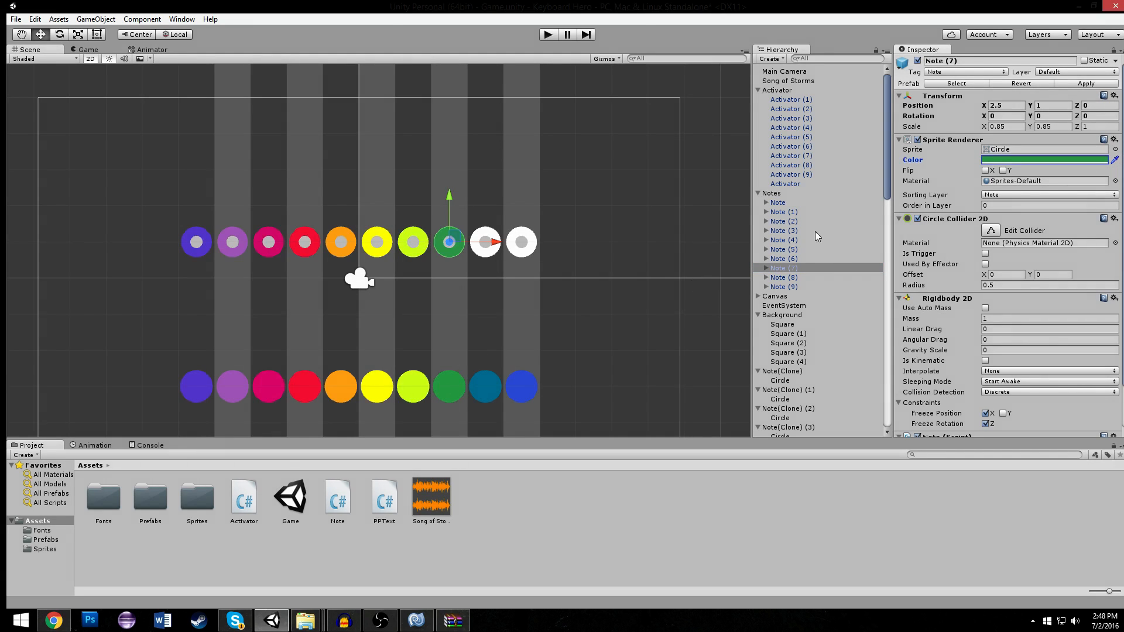
Color Note (8) and Note (9) with the teal and blue sampled from the activators below them.
click(785, 277)
click(1114, 159)
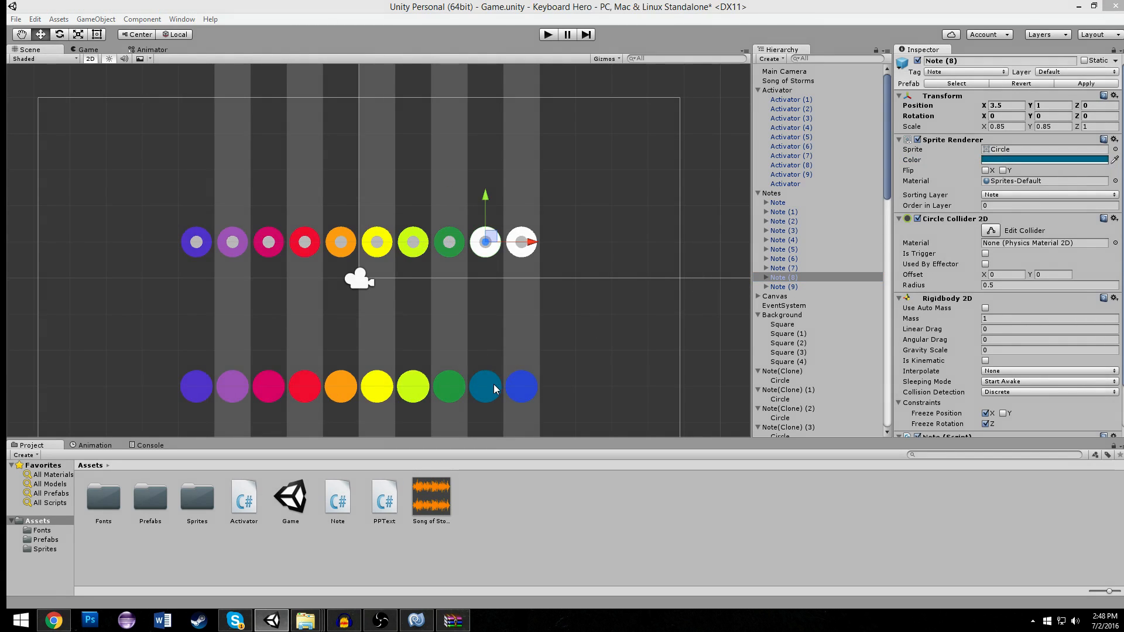
click(493, 384)
click(779, 286)
click(1115, 160)
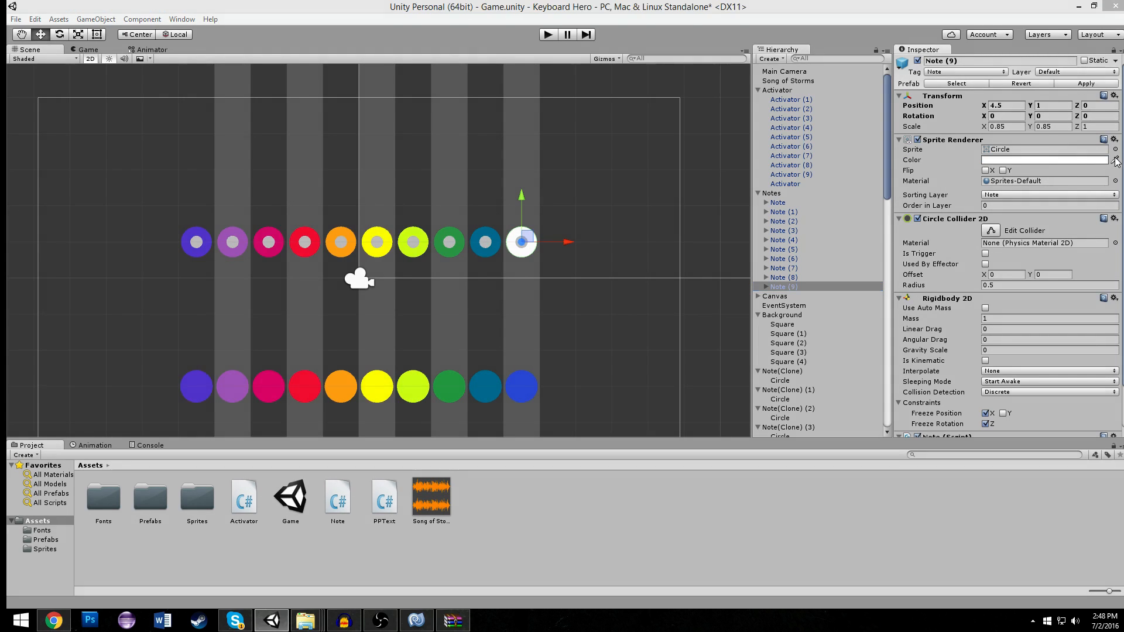
click(530, 383)
Select all ten colored notes and raise the row to Y 6, above the camera frame.
click(800, 267)
click(782, 203)
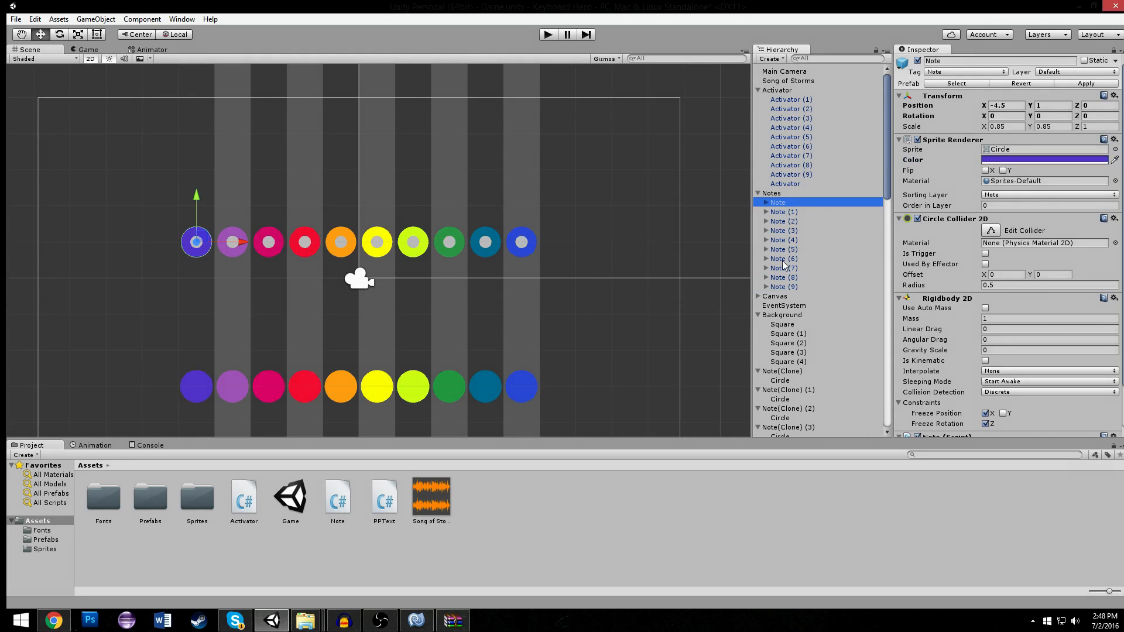
shift+click(783, 286)
scroll(316, 222, down, 3)
drag(361, 206, 361, 95)
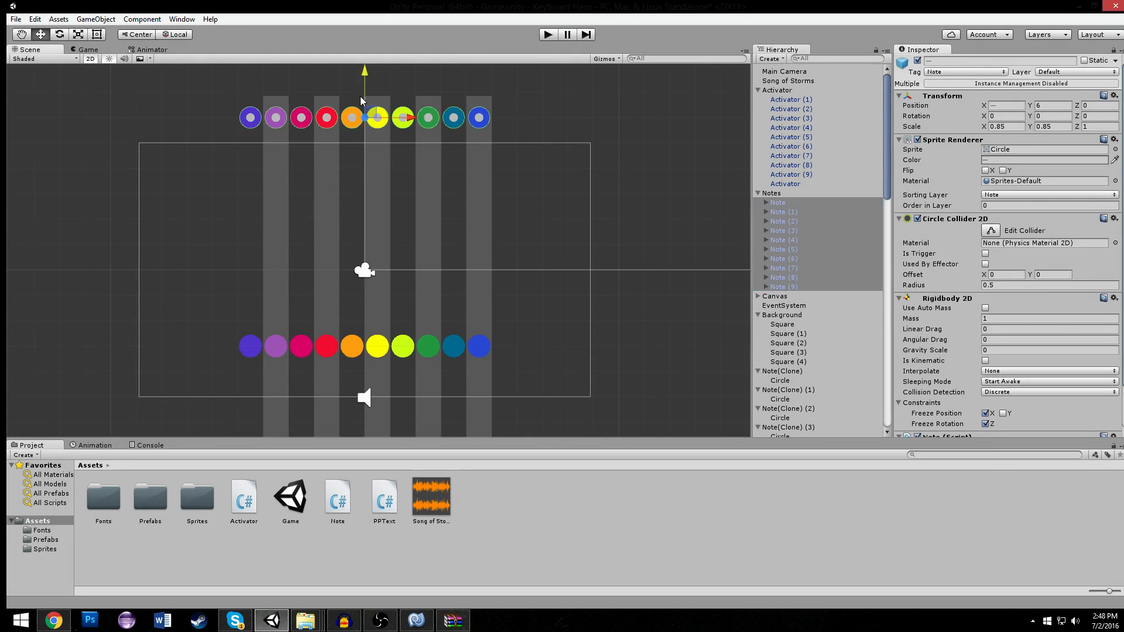
Raise the selected row of ten colored notes to Y 35.47, just below the first white recorded notes.
scroll(335, 273, down, 4)
drag(354, 240, 401, 127)
middle_drag(401, 129, 345, 310)
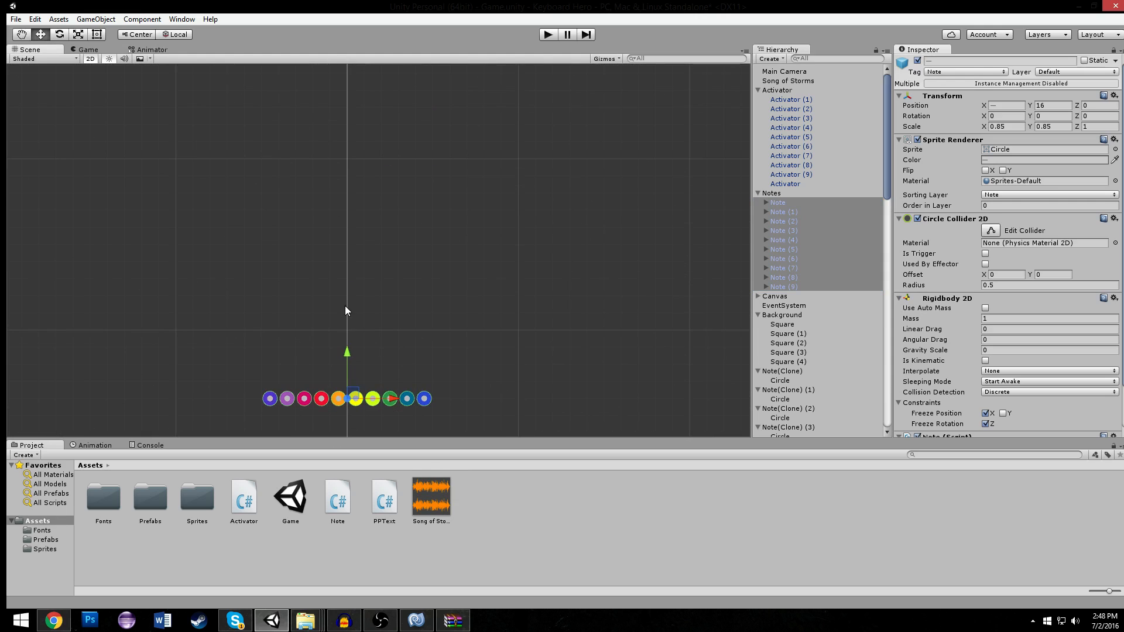
ctrl+drag(349, 349, 382, 69)
middle_drag(381, 69, 386, 310)
ctrl+drag(350, 286, 361, 261)
scroll(360, 266, up, 5)
middle_drag(359, 327, 334, 202)
scroll(333, 202, up, 8)
click(284, 160)
middle_drag(294, 171, 388, 271)
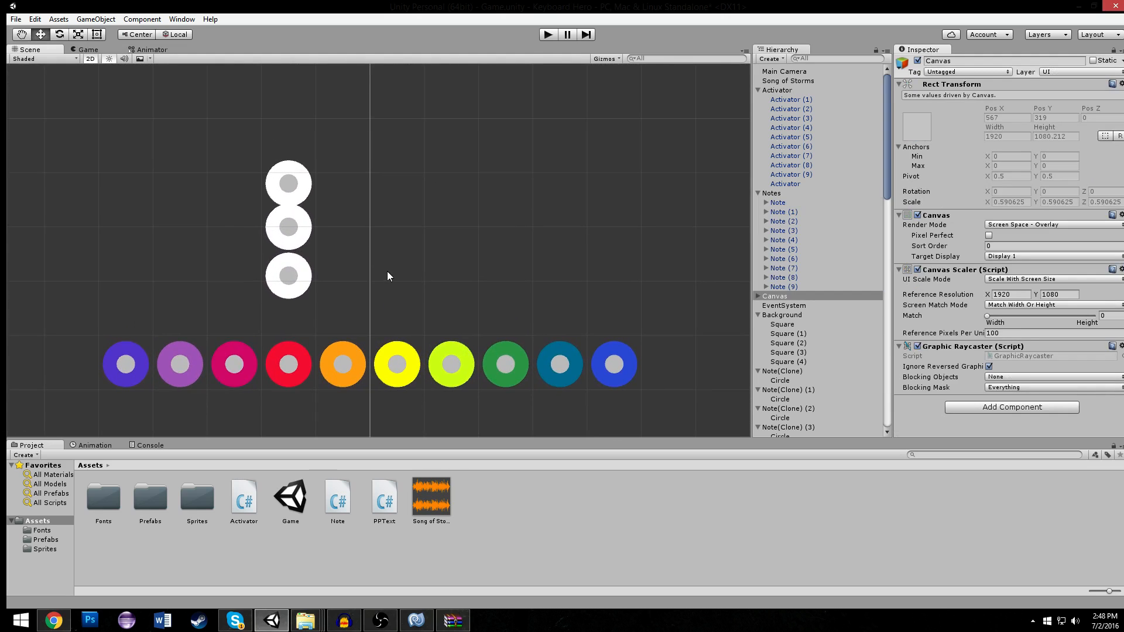
Duplicate the orange and green notes and raise the copies to Y 37.08 and Y 37.95 beside the white notes.
click(338, 361)
key(ctrl+d)
drag(344, 318, 329, 230)
click(504, 359)
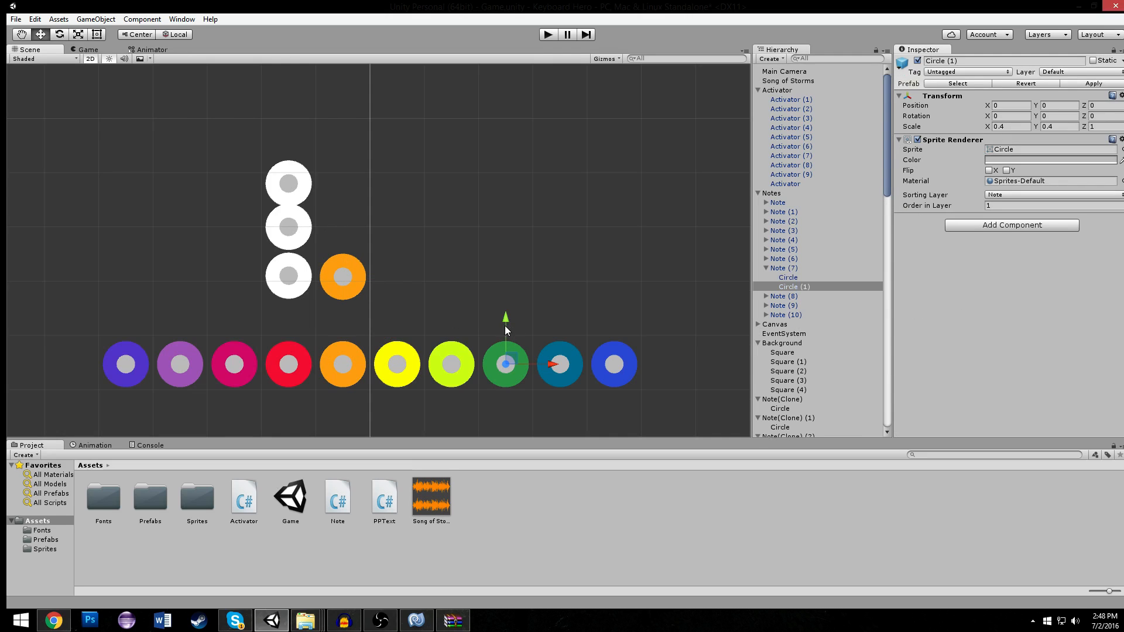
drag(504, 321, 532, 367)
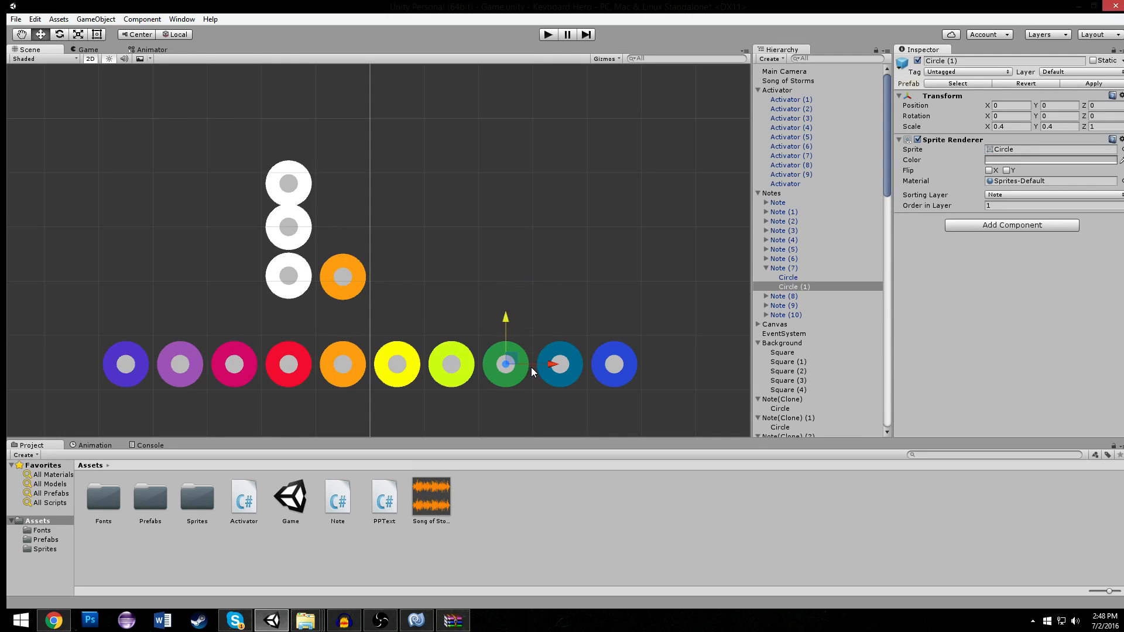
click(693, 311)
click(780, 269)
click(759, 268)
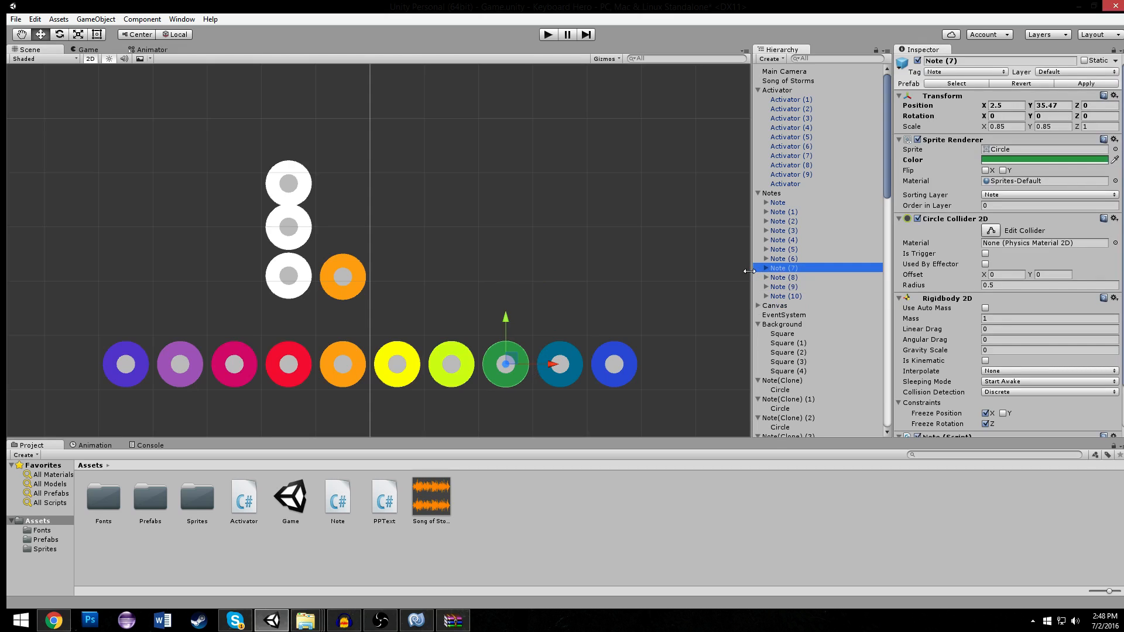
key(ctrl+d)
drag(501, 320, 493, 184)
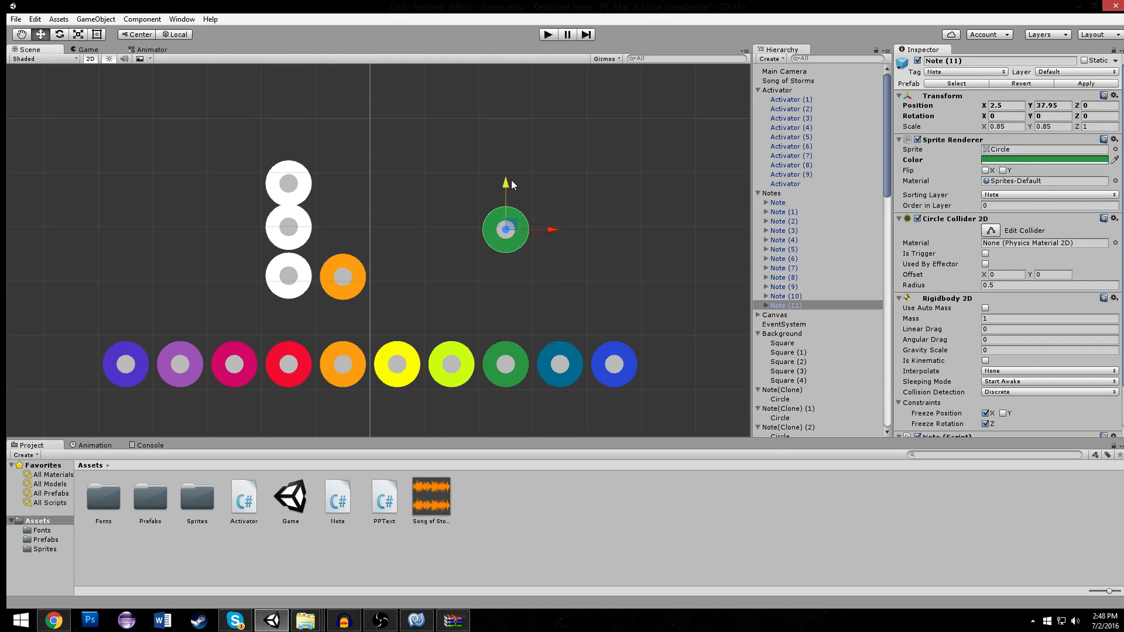
Duplicate the blue note and raise the copy to Y 38.86, near the height of the third white note.
click(606, 360)
click(620, 373)
key(ctrl+d)
drag(614, 322, 612, 143)
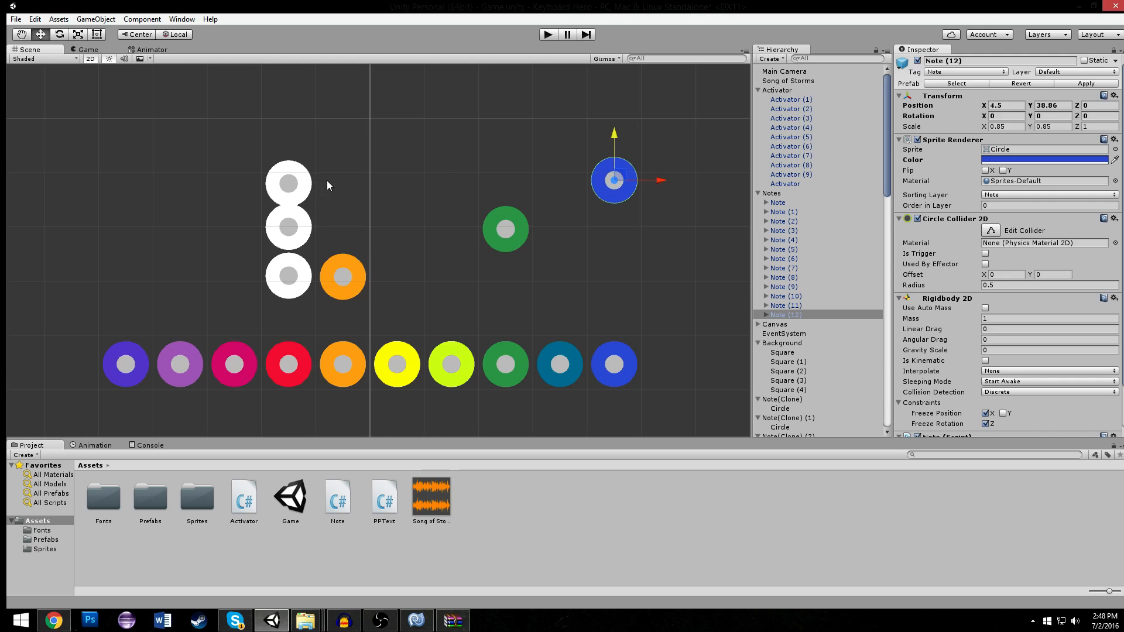
Try sliding the third white note across to the blue copy to compare heights, and undo the move.
click(307, 179)
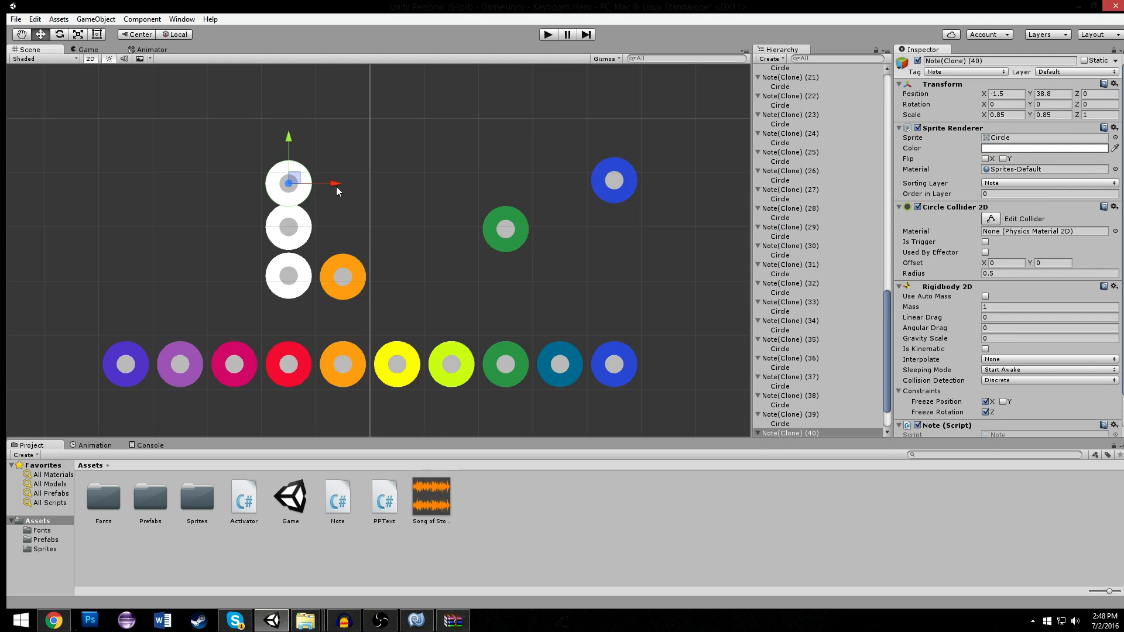
drag(336, 186, 644, 188)
key(ctrl+z)
click(628, 170)
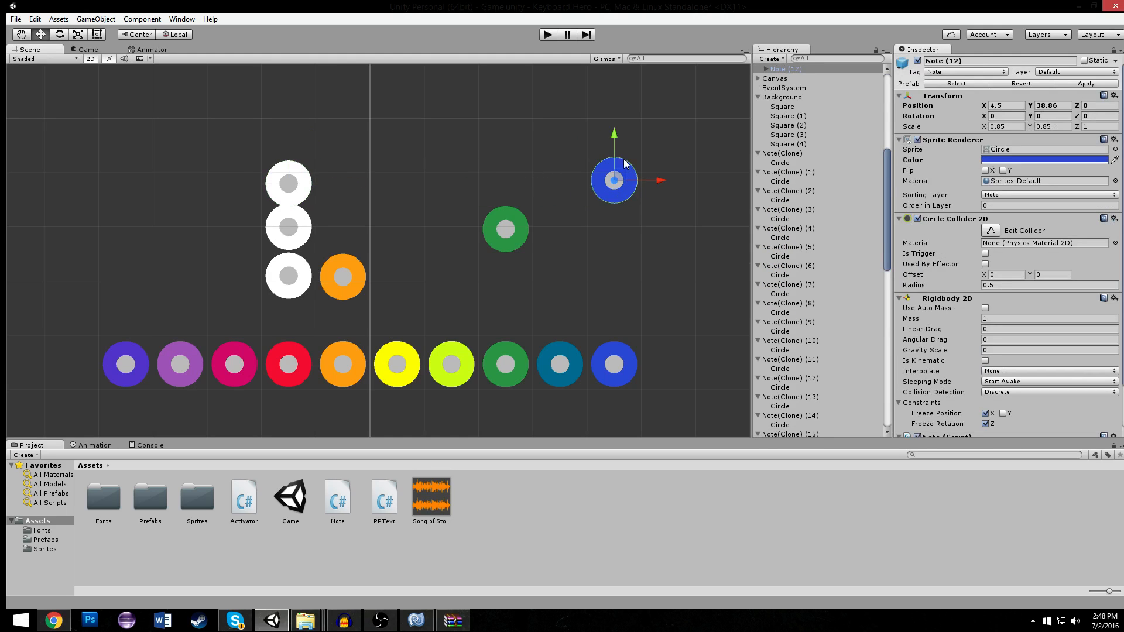
click(307, 192)
mouse_move(345, 188)
mouse_down()
mouse_move(659, 183)
mouse_move(371, 192)
mouse_move(345, 181)
mouse_up()
click(376, 188)
scroll(355, 230, down, 3)
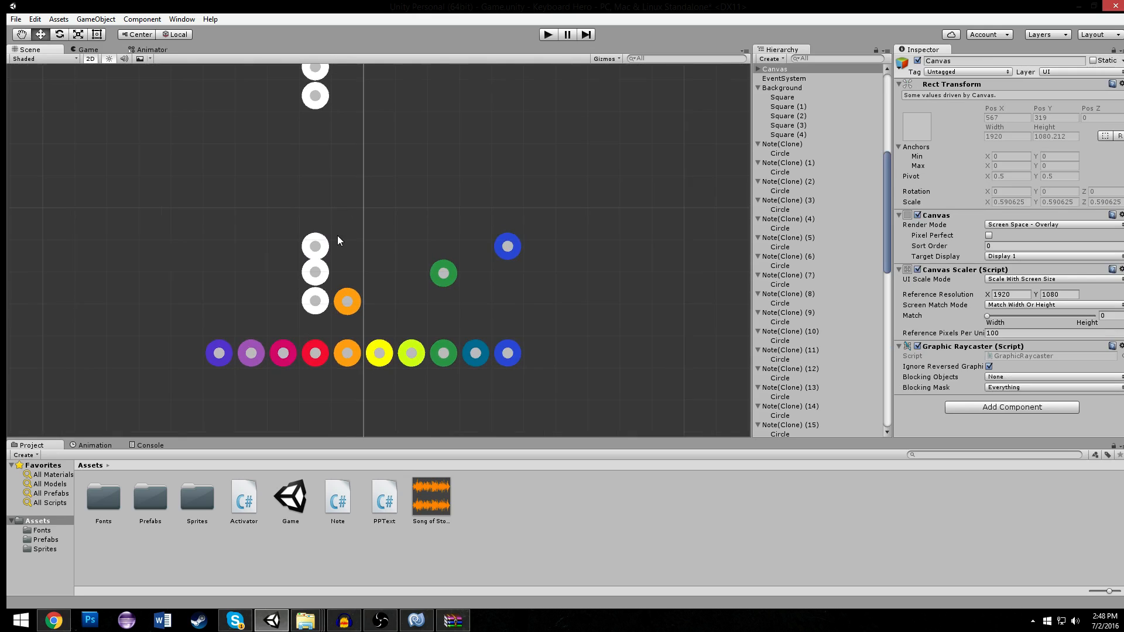
middle_drag(337, 235, 335, 406)
Delete the orange, green and blue note copies above the colored row.
click(347, 366)
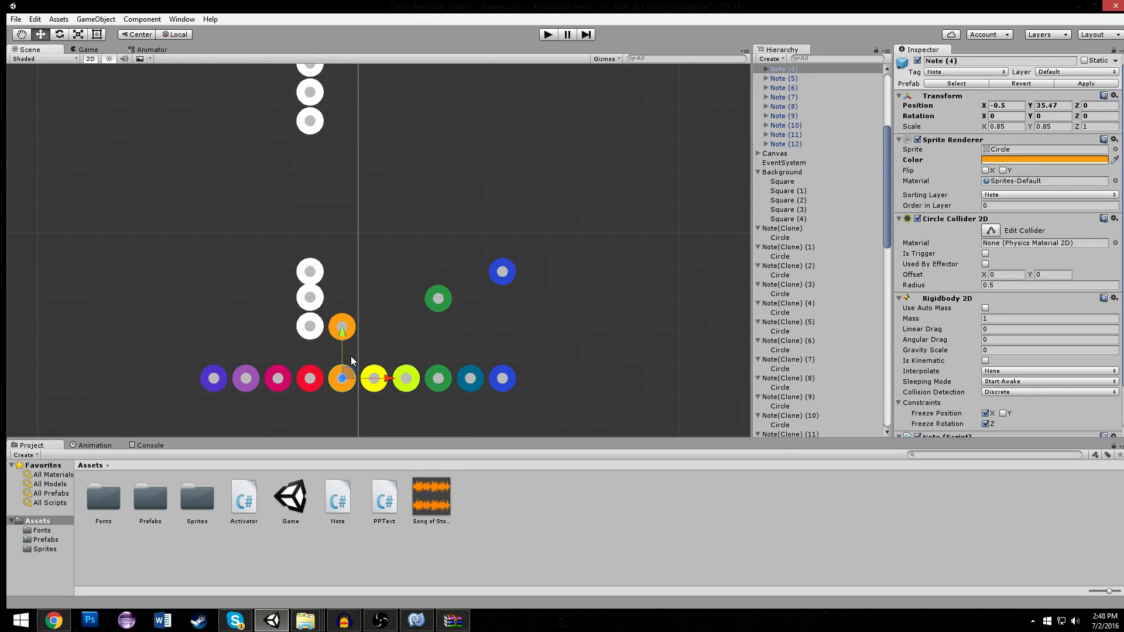
click(347, 299)
click(349, 317)
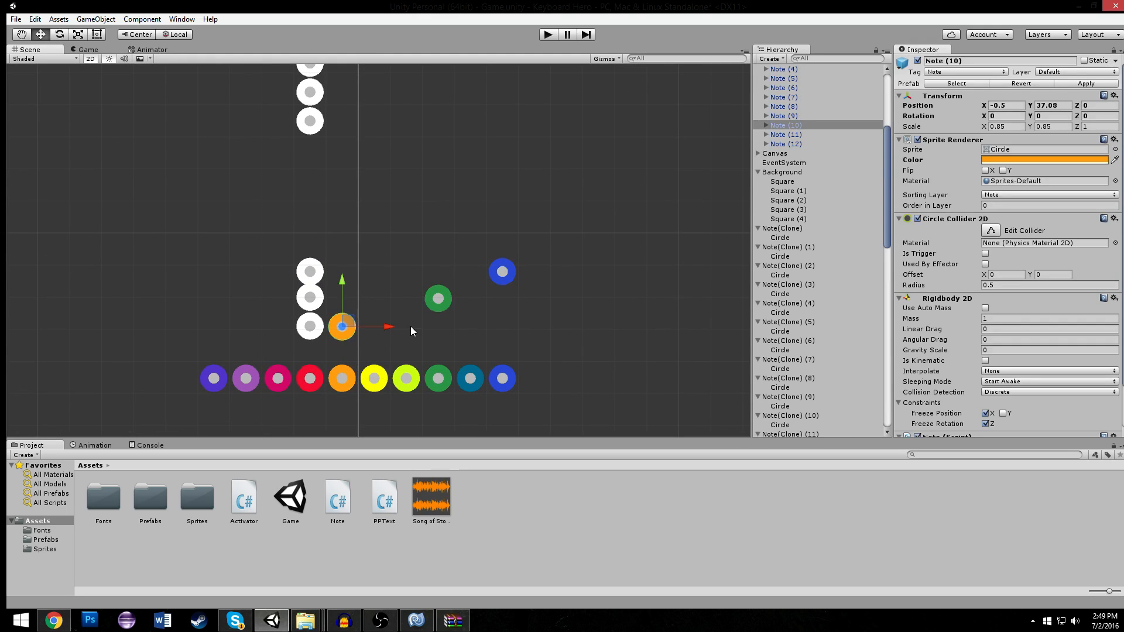
drag(325, 233, 544, 347)
key(Delete)
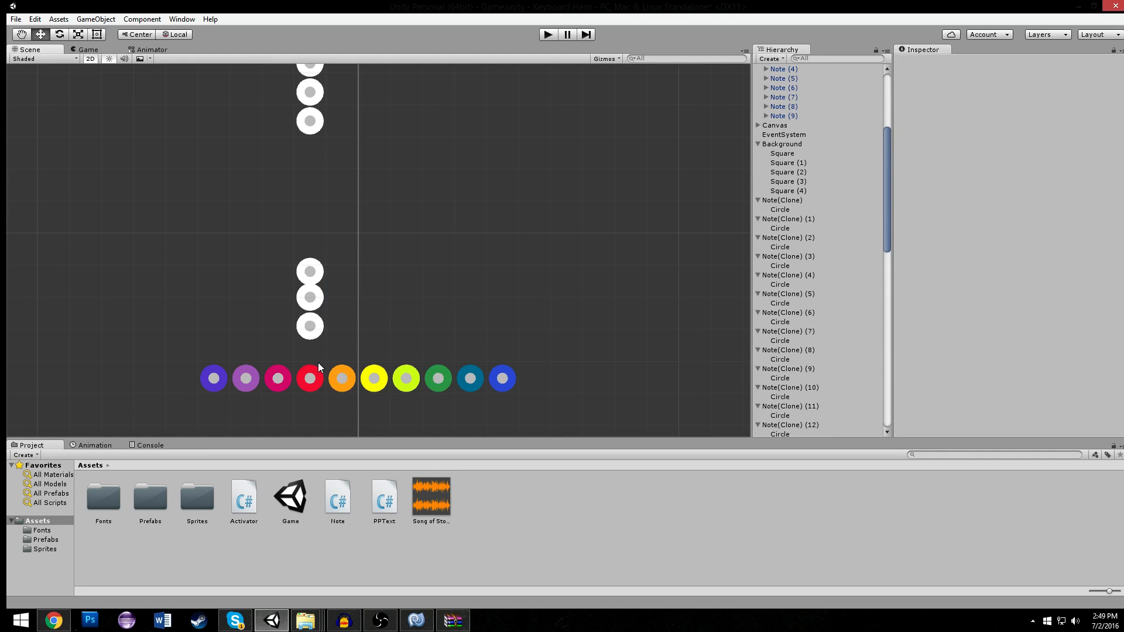
click(318, 366)
key(ctrl+d)
drag(312, 335, 317, 281)
key(Delete)
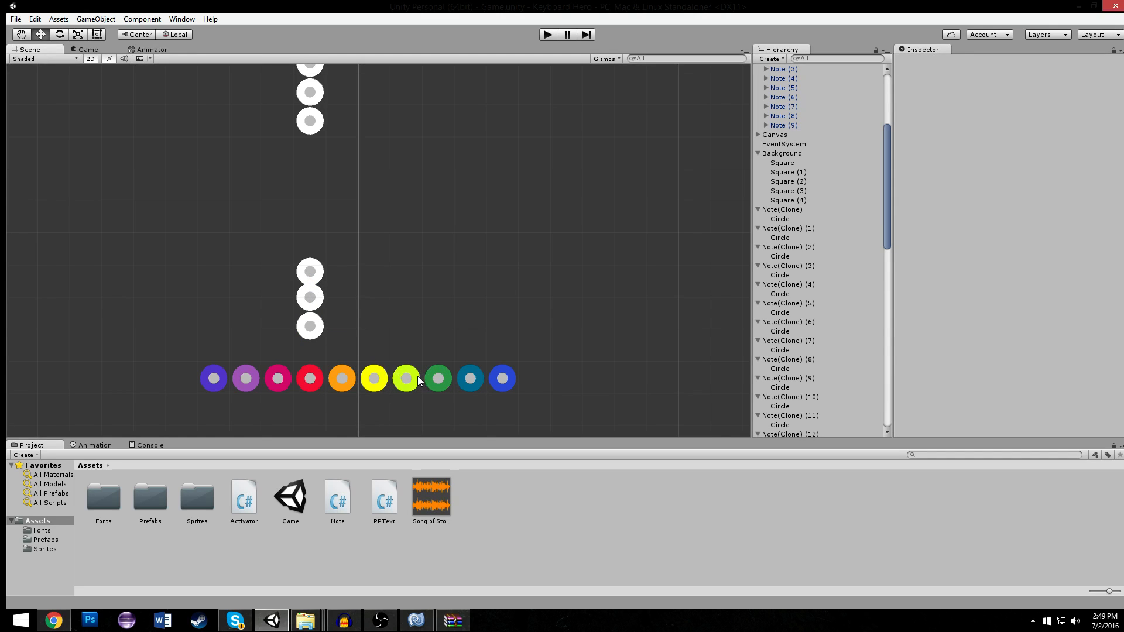
Duplicate the red note onto the lowest white note at about Y 37.1, and an orange copy level with the second white note.
click(316, 372)
scroll(318, 328, up, 5)
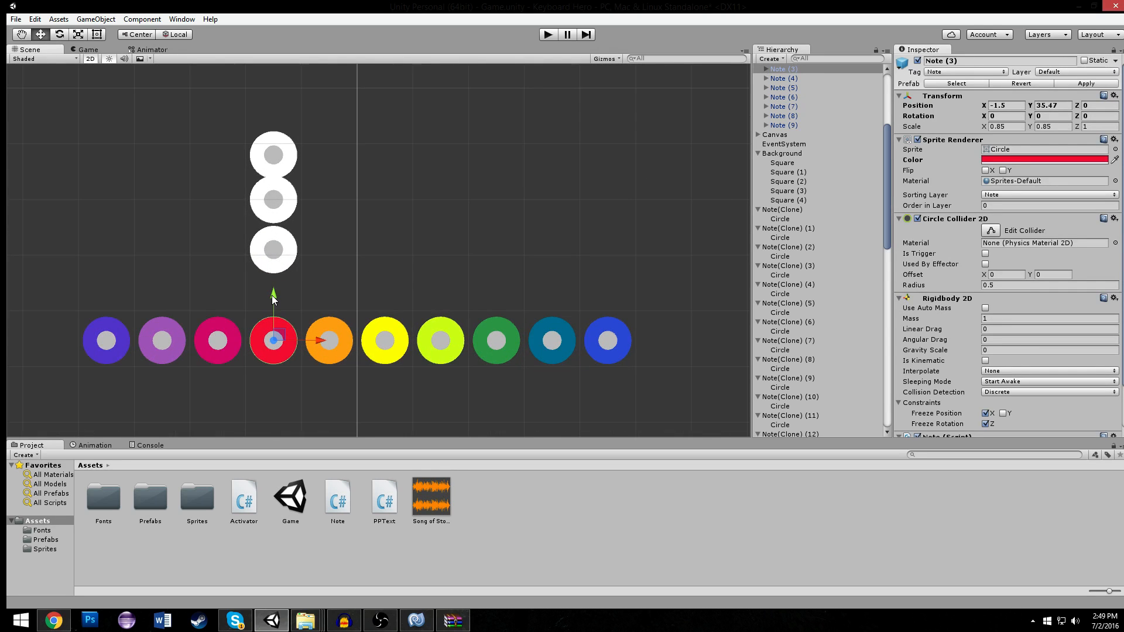
key(ctrl+d)
drag(274, 293, 297, 206)
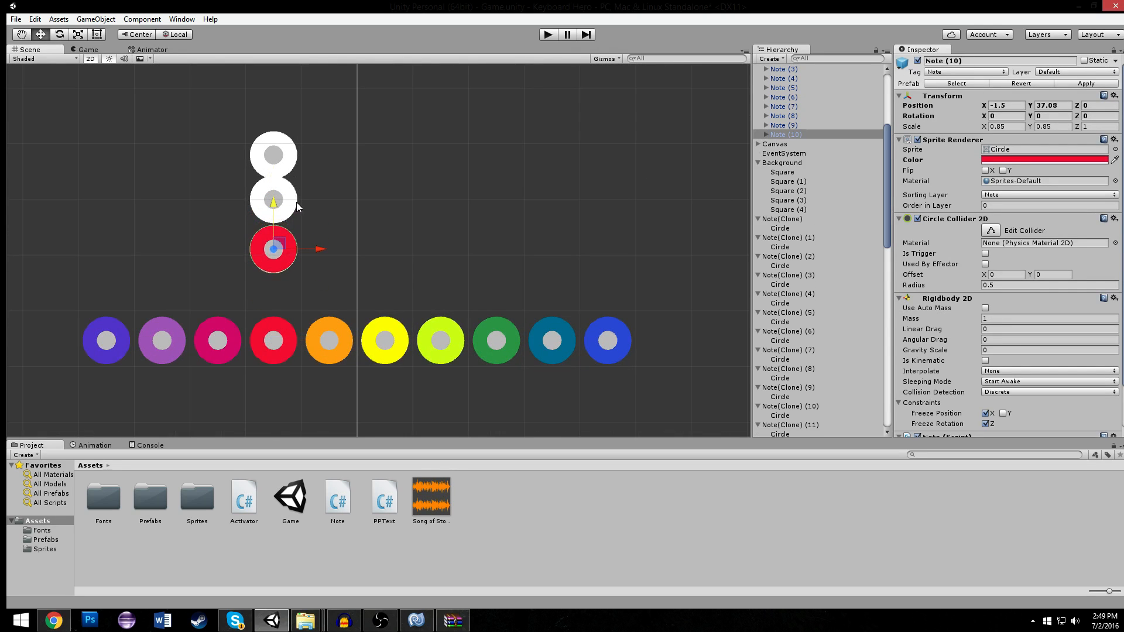
click(342, 325)
key(ctrl+d)
drag(329, 298, 357, 157)
Duplicate the teal note and raise the copy to Y 38.84, near the height of the third white note.
click(517, 333)
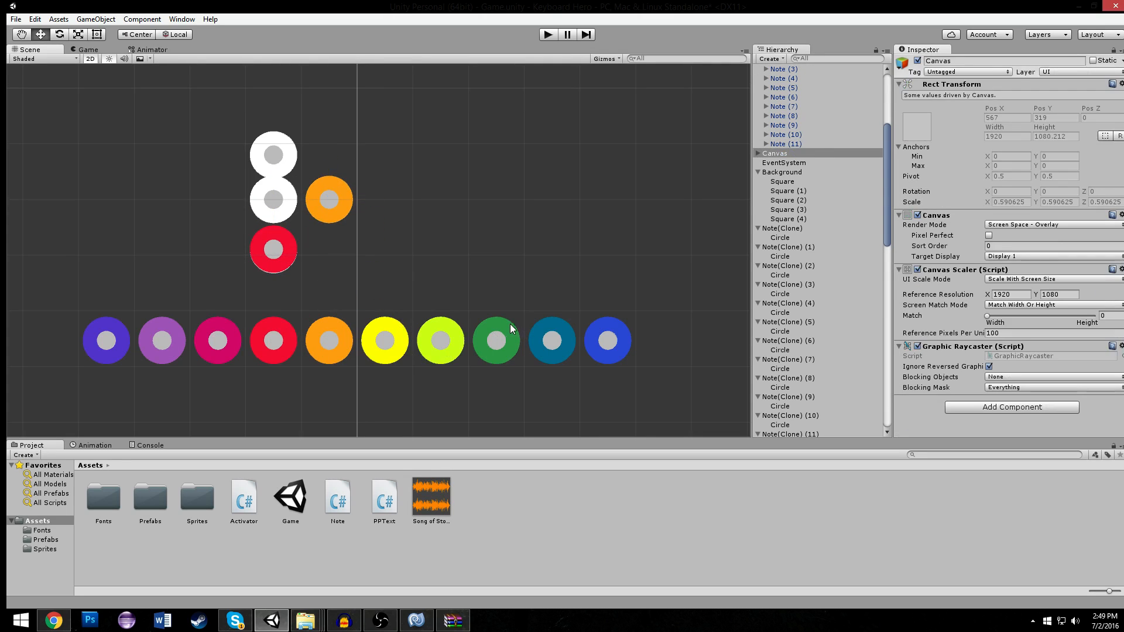
click(541, 328)
key(ctrl+d)
drag(555, 294, 569, 109)
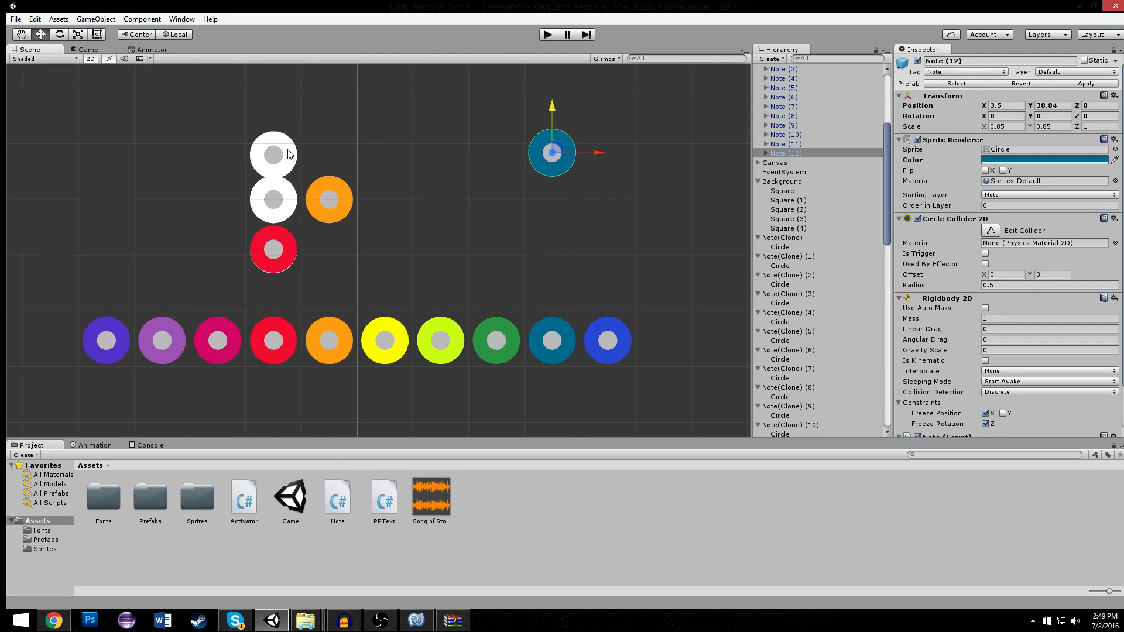
Slide the third white note beside the teal copy, align the copy at Y 38.8, and return the white note to X -1.49.
click(289, 154)
mouse_move(308, 153)
mouse_down()
mouse_move(595, 143)
mouse_move(582, 139)
mouse_up()
click(564, 136)
click(564, 136)
drag(554, 102, 553, 104)
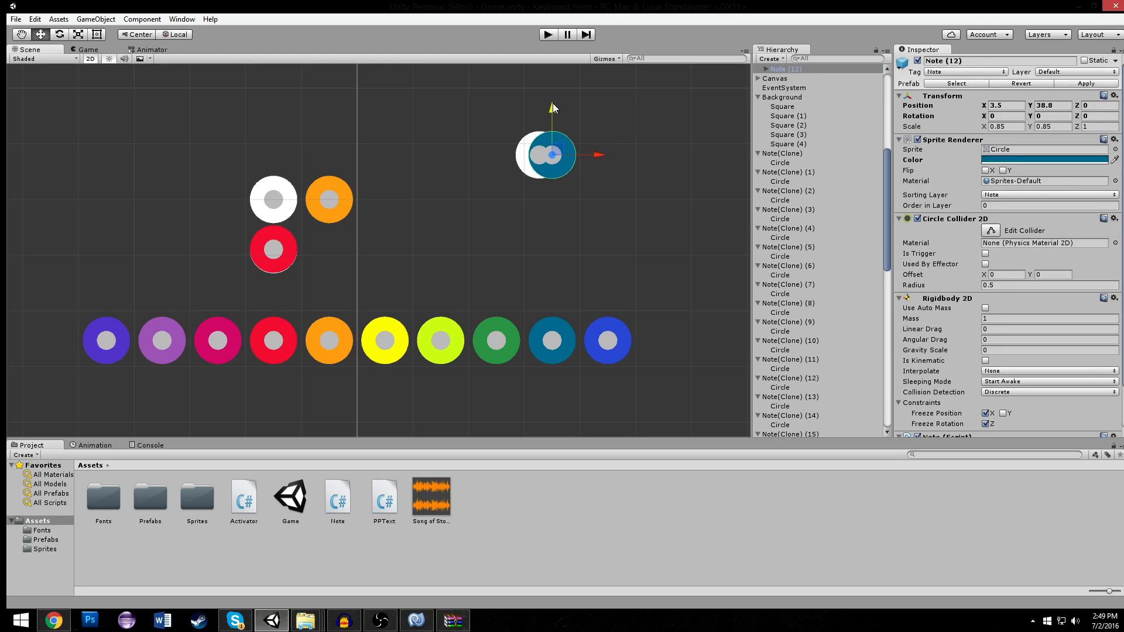
click(530, 142)
click(536, 150)
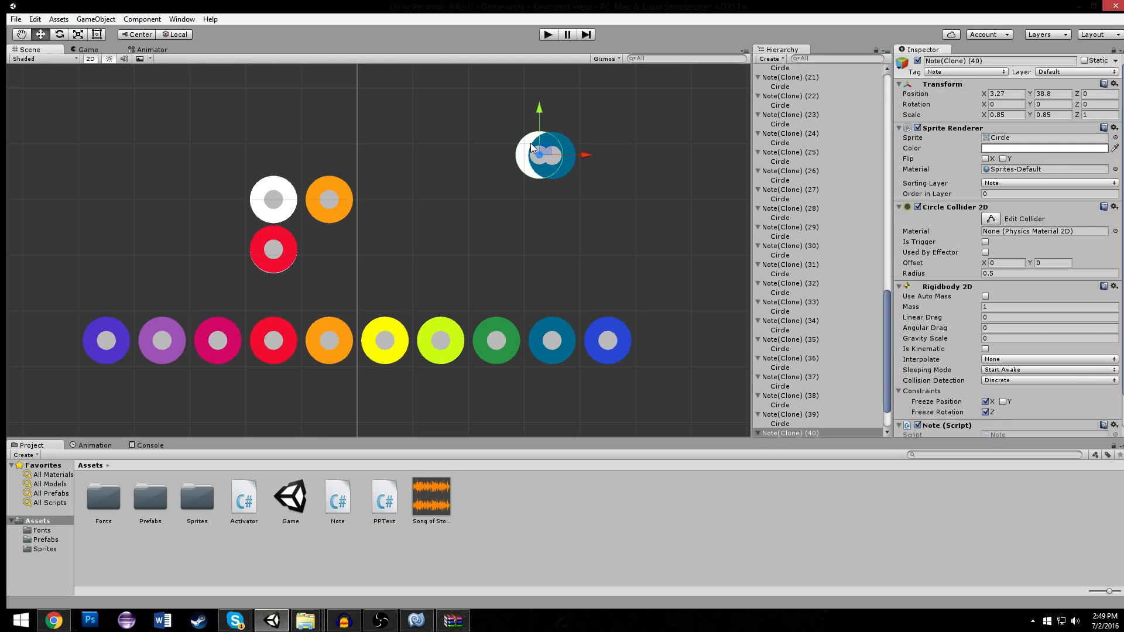
drag(584, 155, 321, 157)
scroll(349, 234, down, 6)
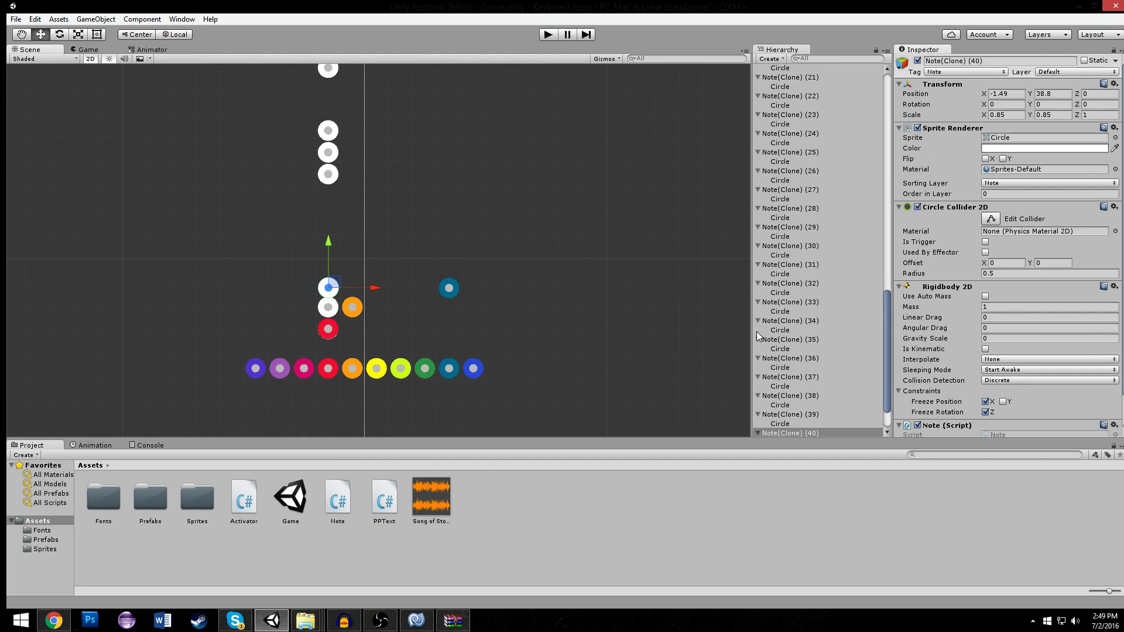
Collapse the Note(Clone) (31) through Note(Clone) (39) entries in the Hierarchy.
click(759, 415)
click(758, 396)
click(759, 378)
click(759, 358)
click(758, 340)
click(767, 312)
click(758, 321)
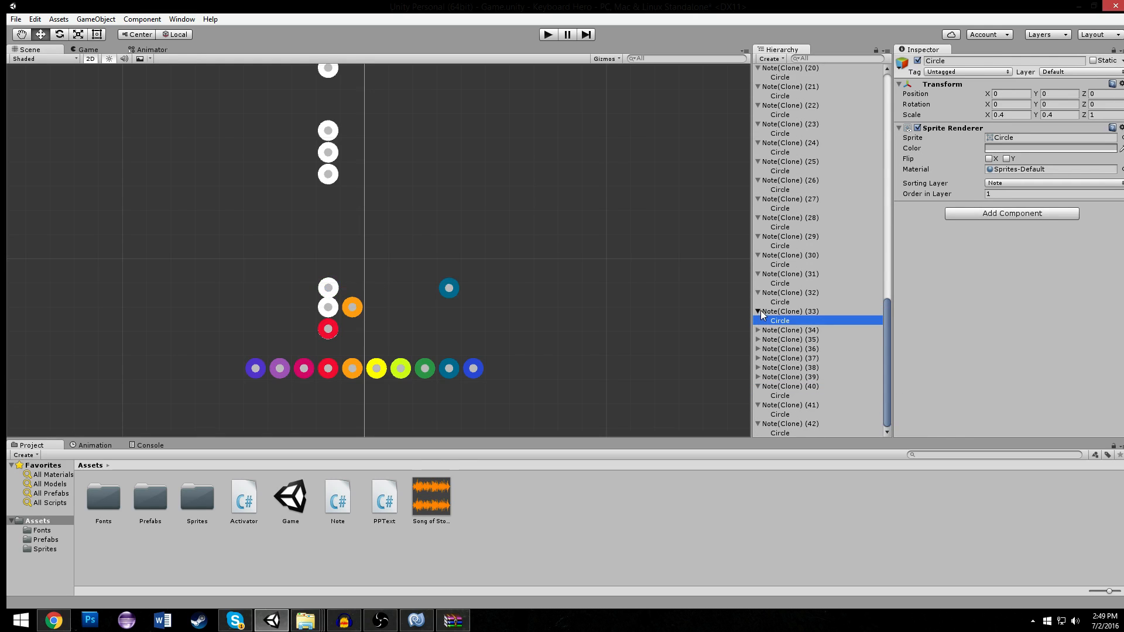
click(758, 311)
click(758, 286)
click(757, 290)
Duplicate Note (10) through Note (12) together and raise the copies so the red one covers the next group's lowest white note.
scroll(767, 281, up, 15)
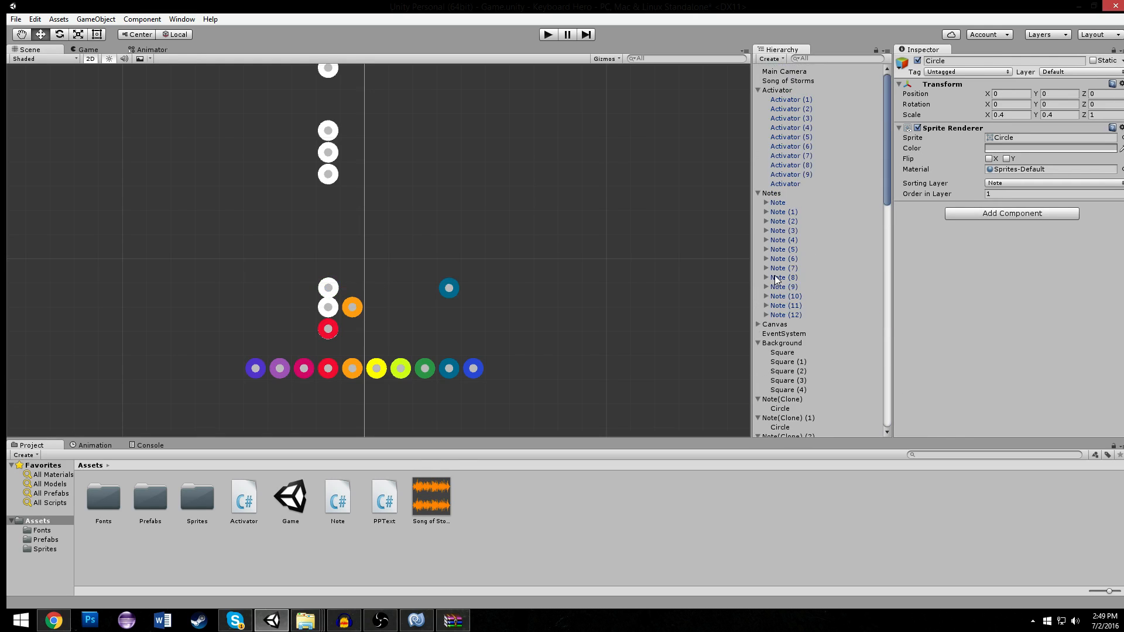
scroll(776, 320, down, 20)
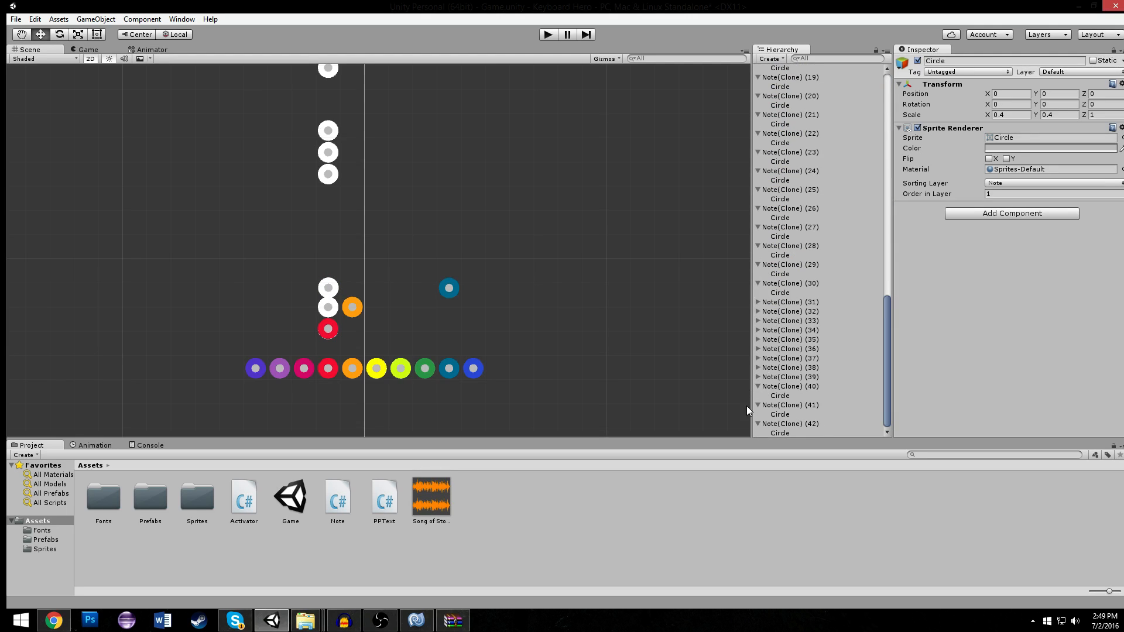
scroll(781, 322, up, 20)
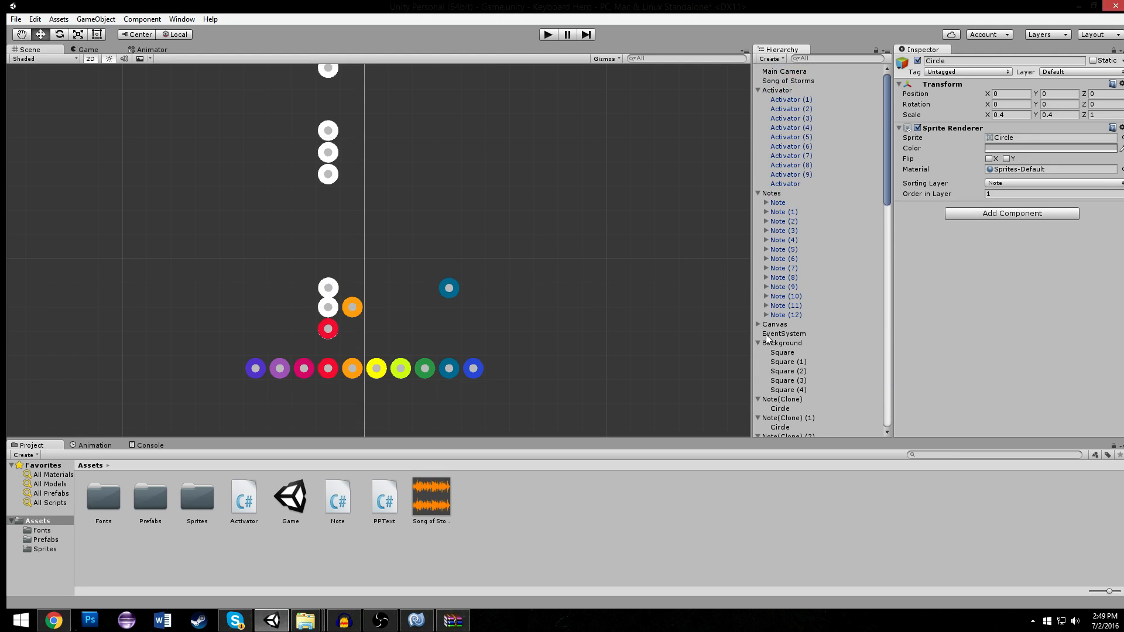
click(785, 295)
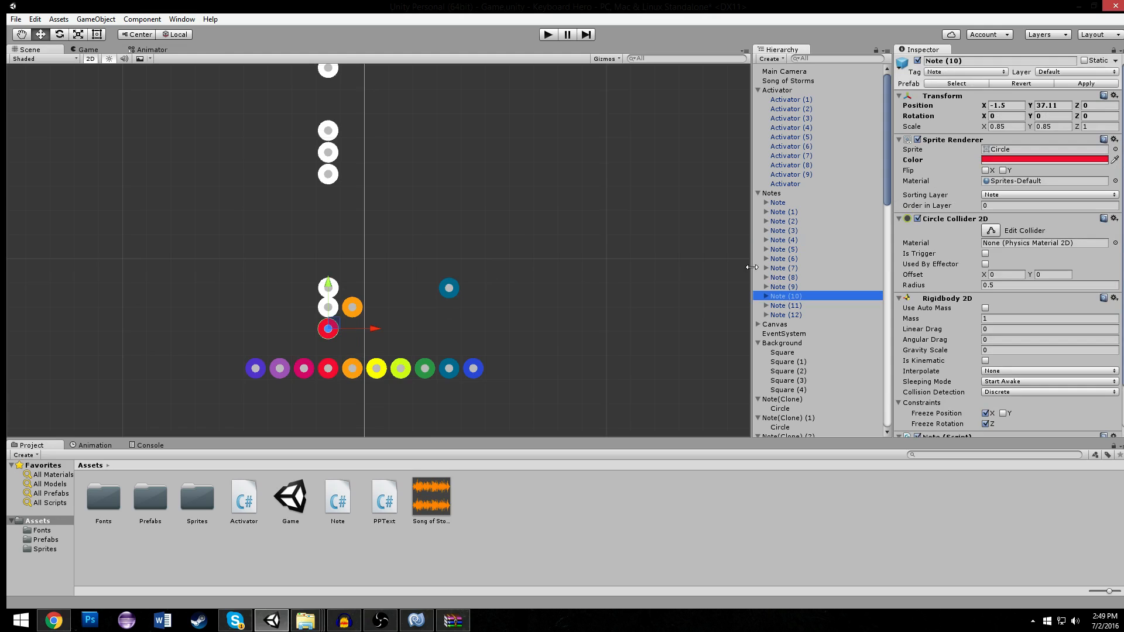
shift+click(786, 313)
key(ctrl+d)
drag(392, 264, 403, 109)
middle_drag(390, 114, 385, 207)
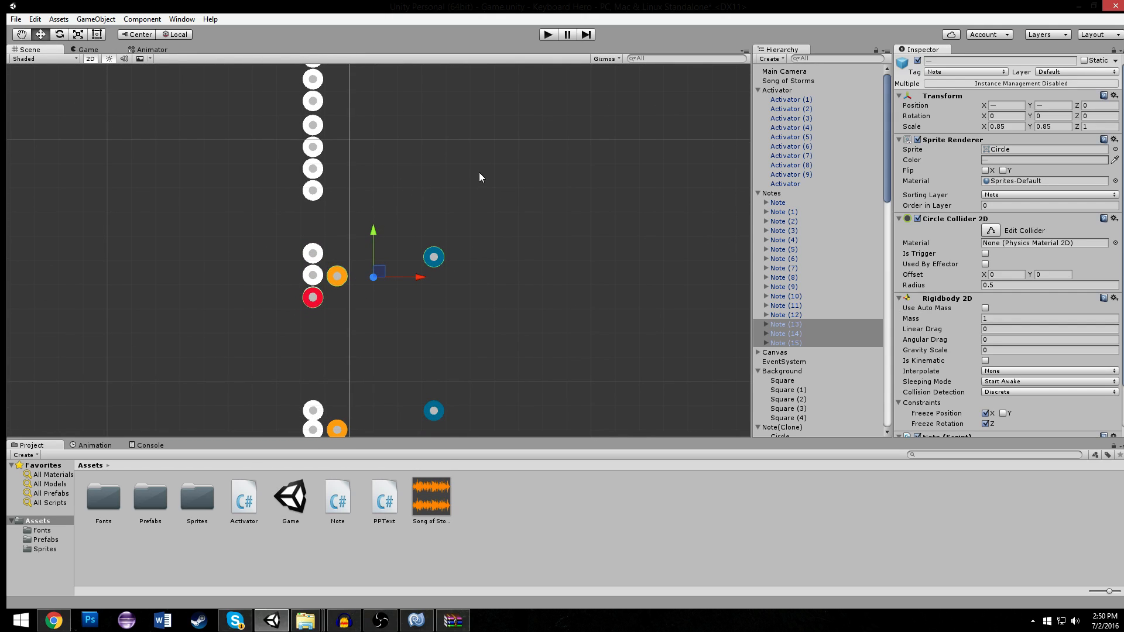
Place a copy of the next white note above the second group near the teal lane as a height guide.
click(431, 248)
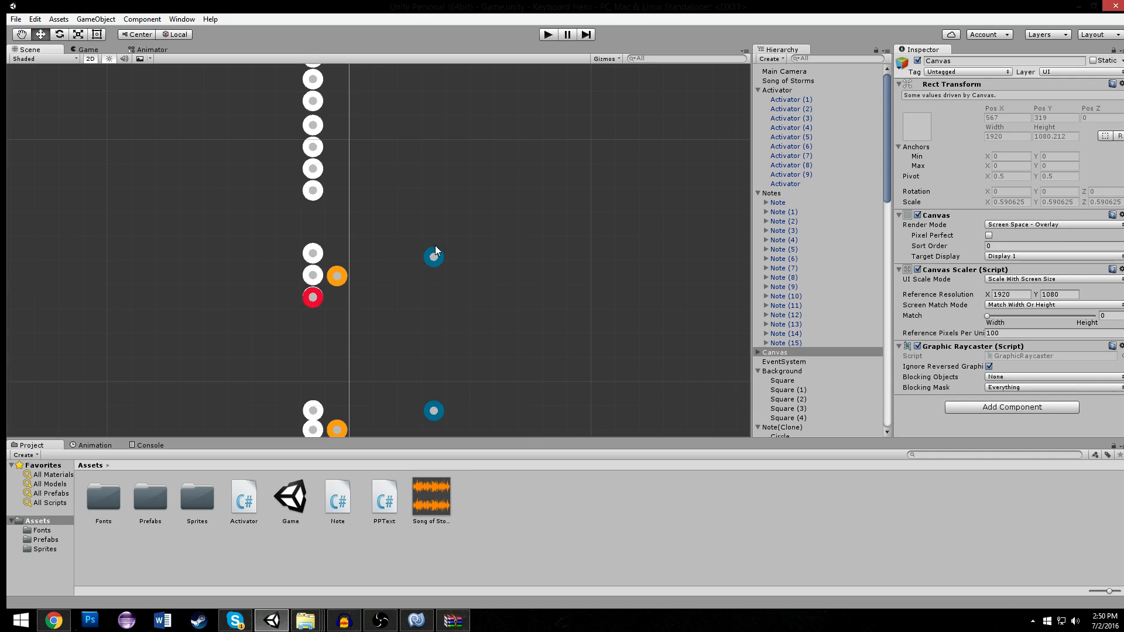
click(435, 246)
scroll(437, 241, up, 2)
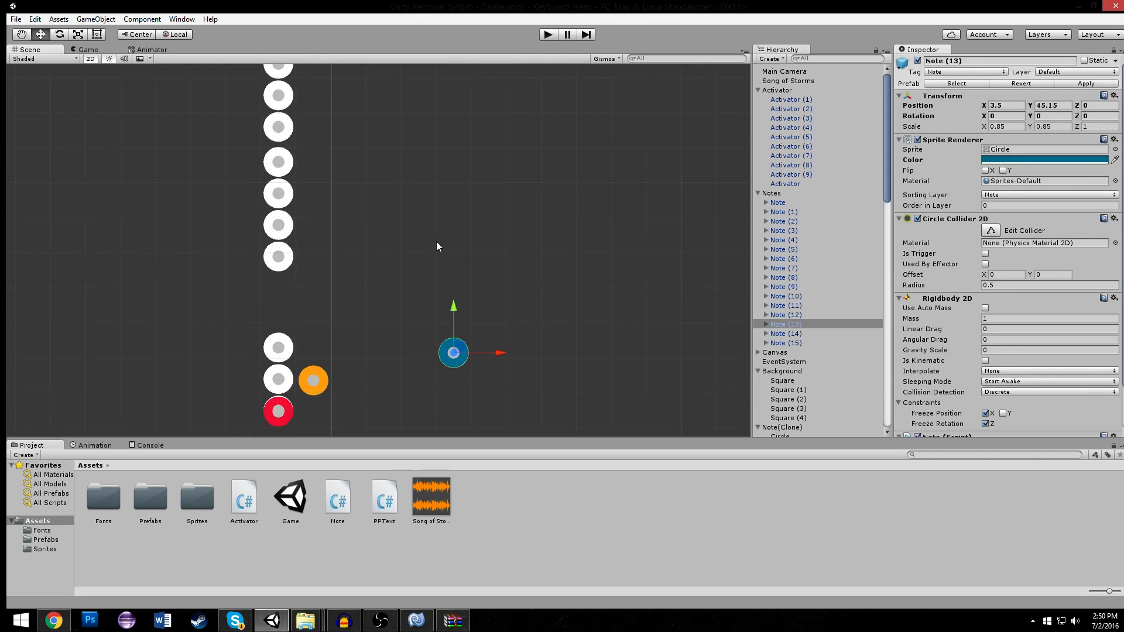
click(261, 256)
mouse_move(292, 258)
mouse_down()
mouse_move(528, 259)
mouse_move(488, 268)
mouse_move(472, 321)
mouse_move(483, 204)
mouse_up()
Duplicate the upper teal note, raise the copy to Y 47.86 level with the white guide note, and delete the guide.
click(490, 365)
click(487, 370)
key(ctrl+d)
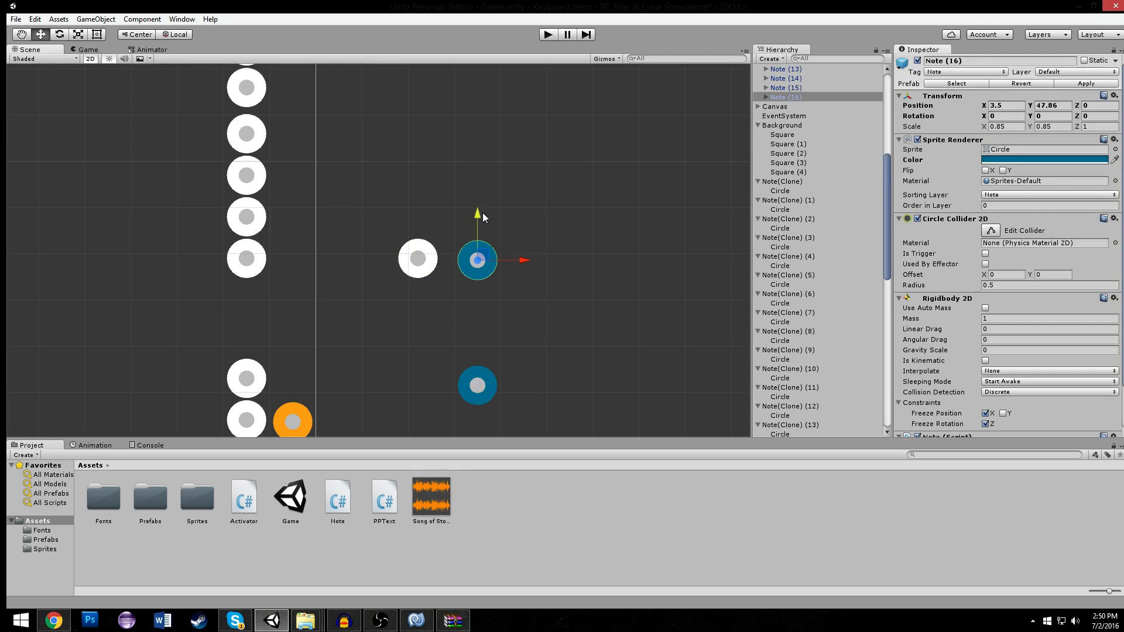
click(459, 263)
click(459, 263)
mouse_move(461, 262)
mouse_down()
mouse_move(497, 262)
mouse_move(447, 262)
mouse_up()
key(Delete)
Delete the two white notes directly above the upper red note.
middle_drag(243, 340, 271, 114)
scroll(272, 114, down, 5)
drag(271, 150, 323, 234)
key(Delete)
Delete the two white notes directly above the lower red note copy.
click(316, 223)
click(317, 220)
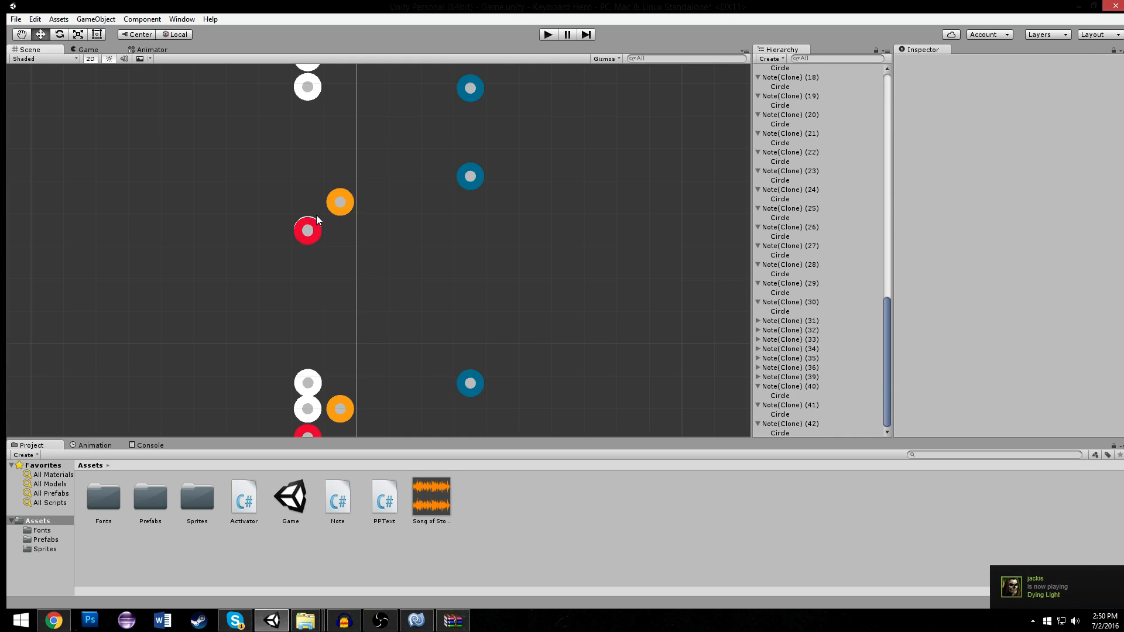
click(316, 220)
middle_drag(316, 221, 304, 159)
drag(241, 278, 311, 368)
key(Delete)
Delete the white recorded note hidden behind the lower red note copy.
scroll(339, 288, up, 8)
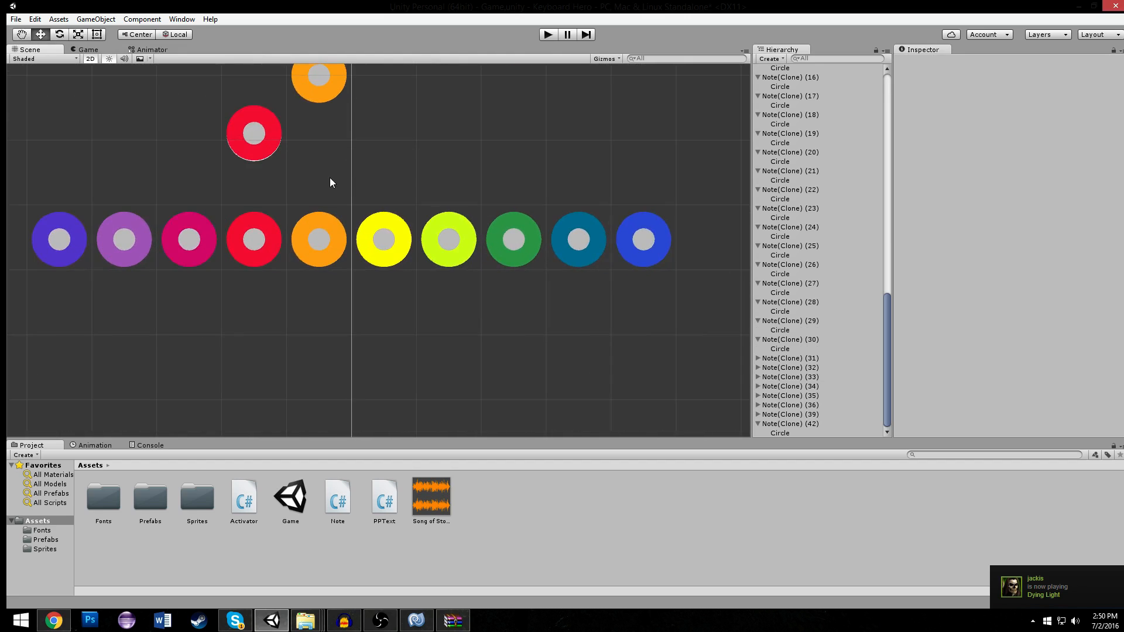
scroll(336, 246, up, 5)
click(301, 179)
click(305, 176)
Delete Note(Clone) (39), the white note hidden behind the upper red note.
scroll(310, 171, down, 8)
scroll(375, 210, down, 3)
scroll(392, 222, up, 8)
click(403, 206)
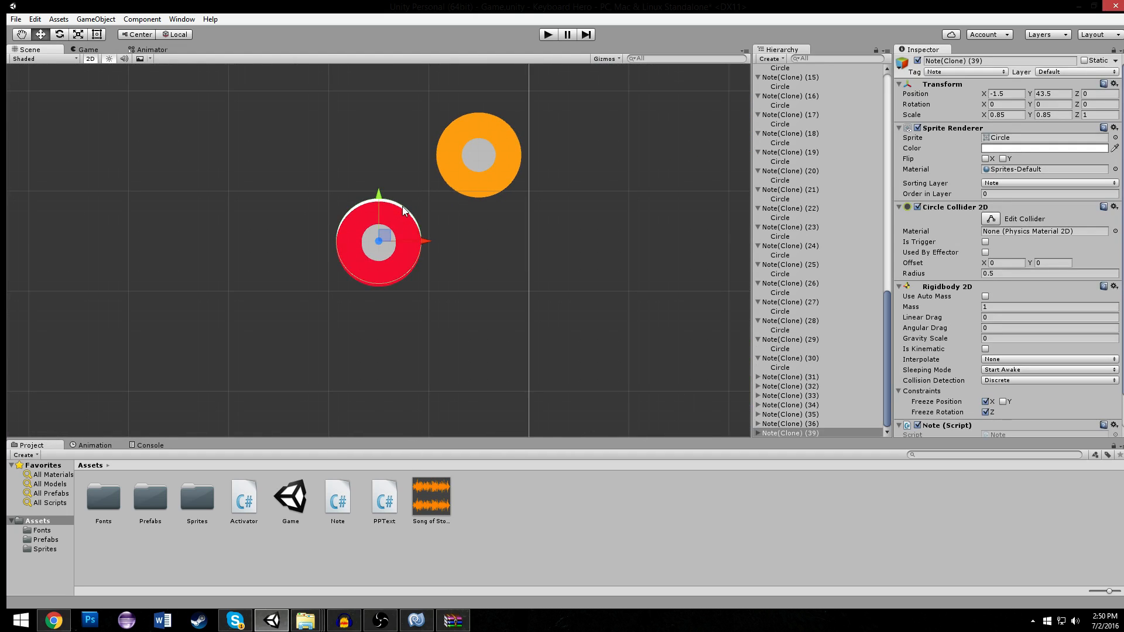
click(402, 206)
Delete the lowest remaining white note, Note(Clone) (36), and slide the white note above it across to the teal lane at about X 3.38.
scroll(401, 206, down, 7)
scroll(407, 234, down, 3)
scroll(402, 269, up, 5)
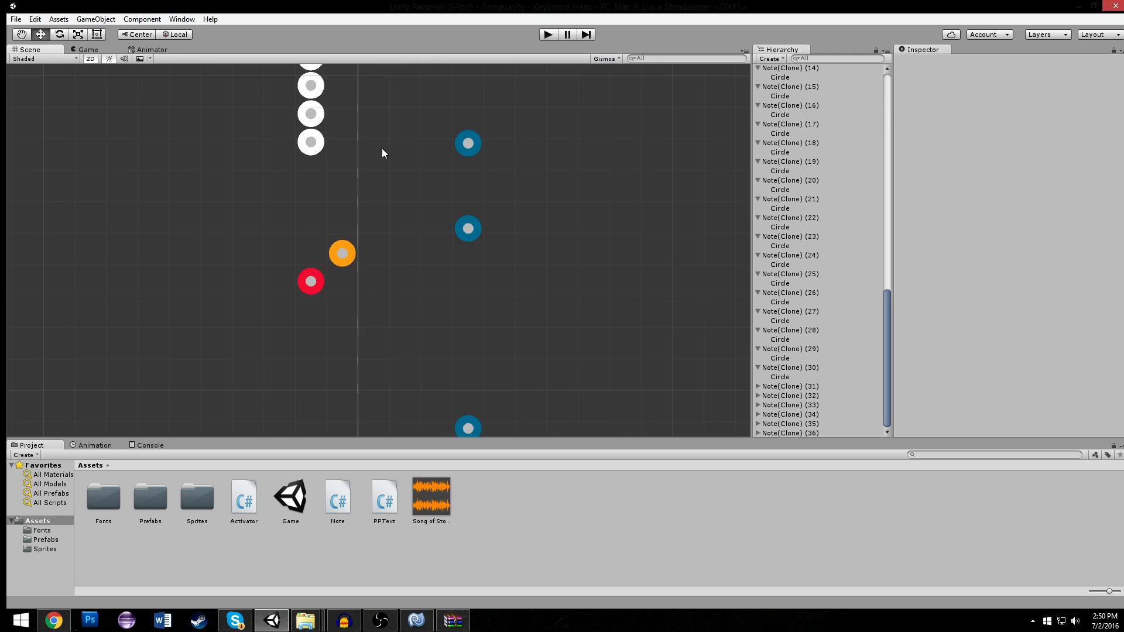
middle_drag(378, 133, 351, 167)
scroll(351, 168, down, 1)
drag(313, 193, 244, 167)
drag(315, 195, 235, 167)
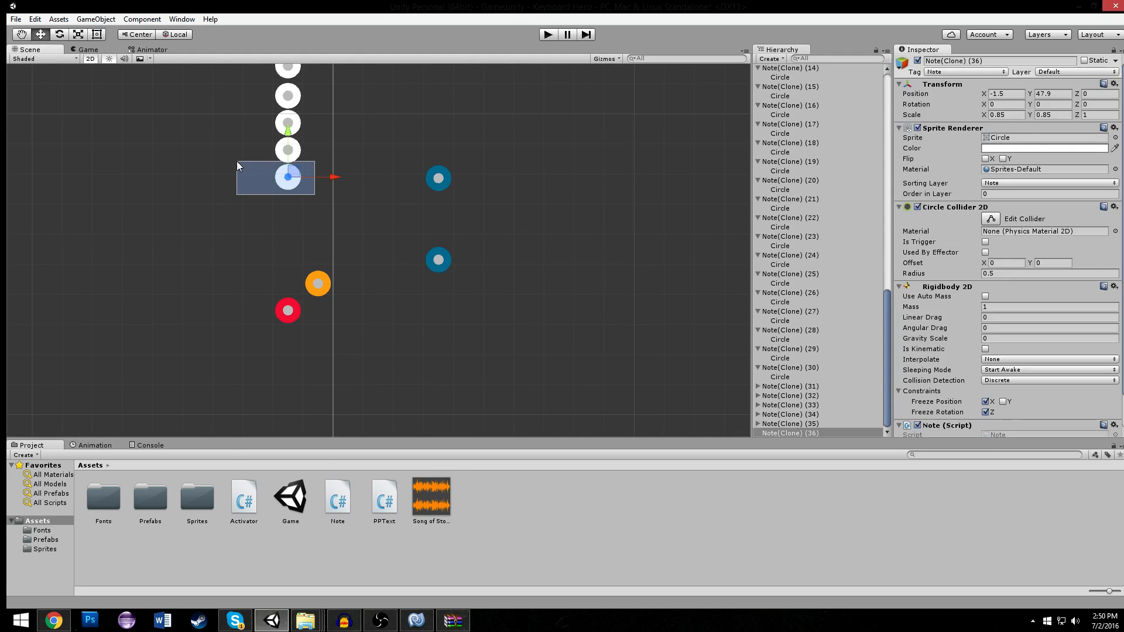
key(Delete)
click(288, 150)
drag(319, 152, 478, 150)
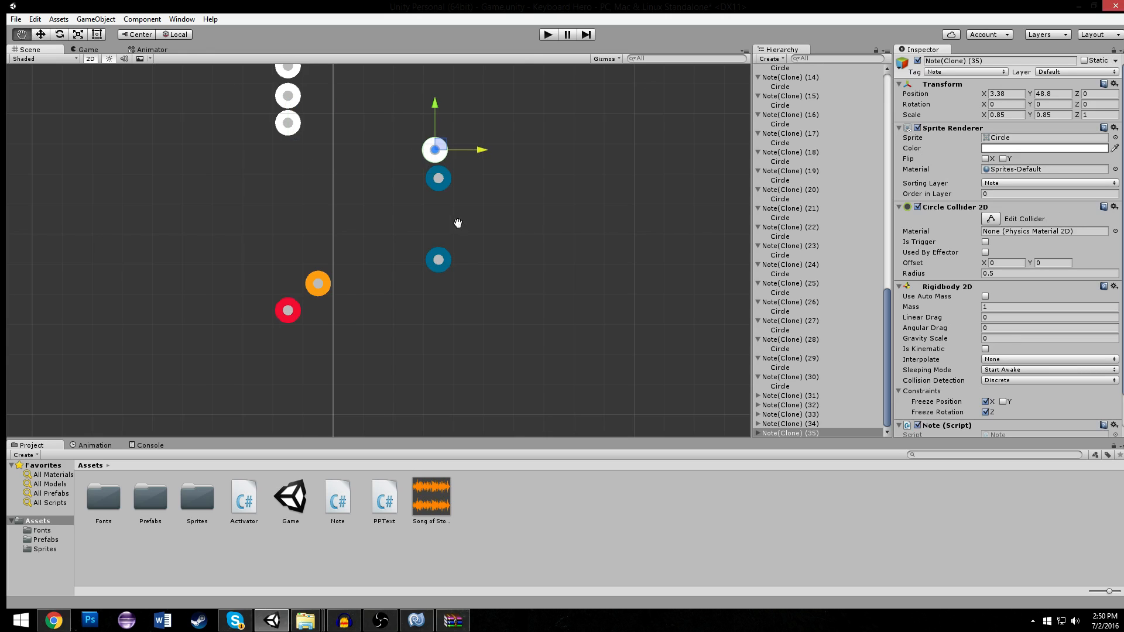
Raise the row of ten colored template notes to about Y 46.47, between the two upper teal notes.
middle_drag(459, 245, 408, 124)
scroll(409, 340, up, 1)
scroll(409, 341, down, 4)
drag(451, 387, 96, 424)
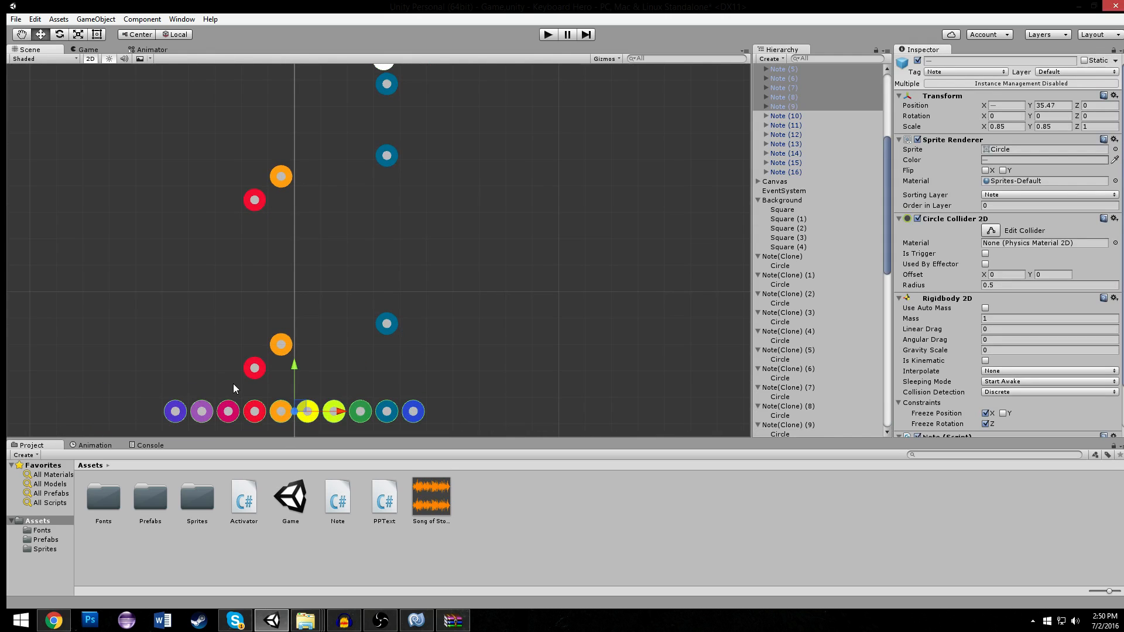
drag(294, 374, 294, 109)
middle_drag(318, 109, 321, 217)
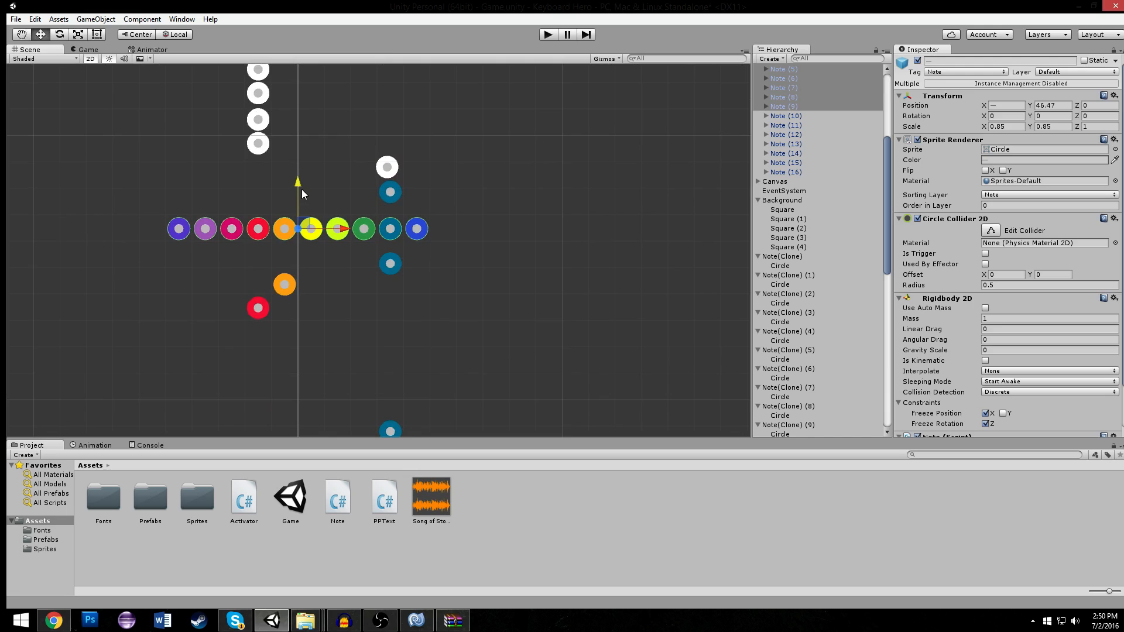
Duplicate the blue template note and raise the copy to Y 48.8, level with the white note in the teal lane.
scroll(305, 190, up, 4)
click(436, 163)
click(468, 284)
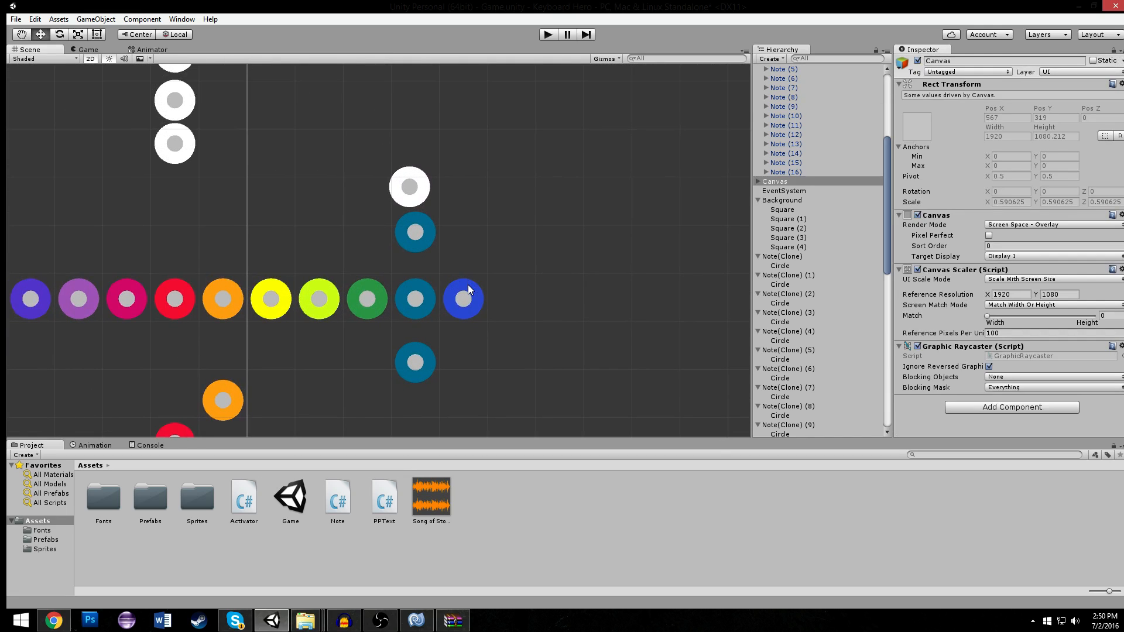
click(468, 284)
key(ctrl+d)
drag(465, 270, 476, 146)
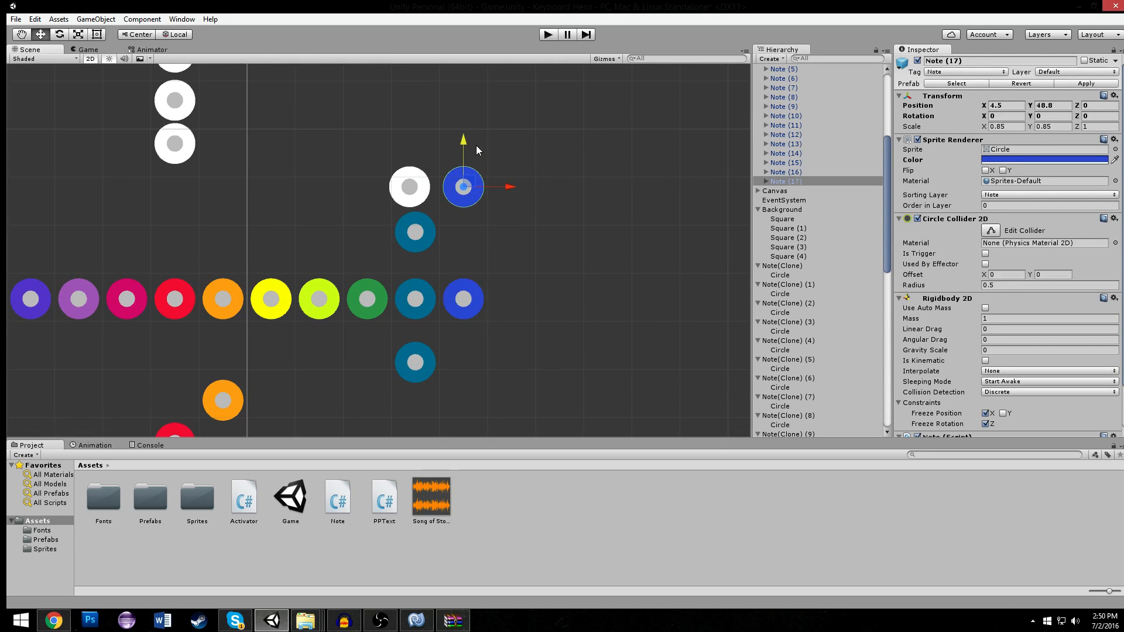
click(352, 145)
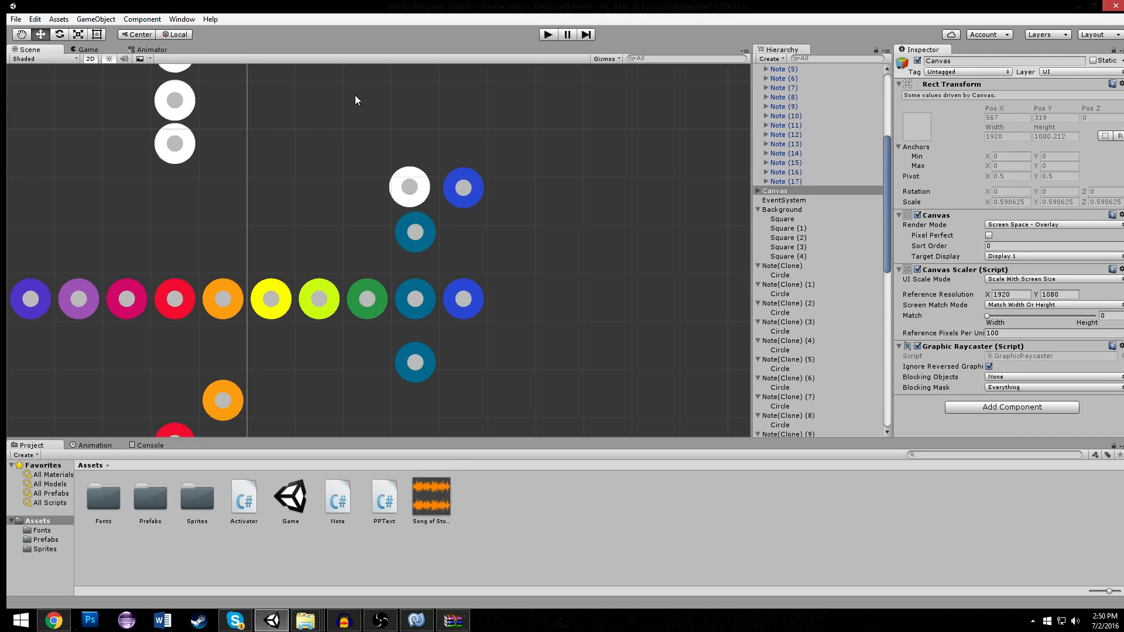
Slide the two lowest white notes in the red lane across to the teal lane at about X 3.4, keeping their heights.
middle_drag(352, 91, 419, 133)
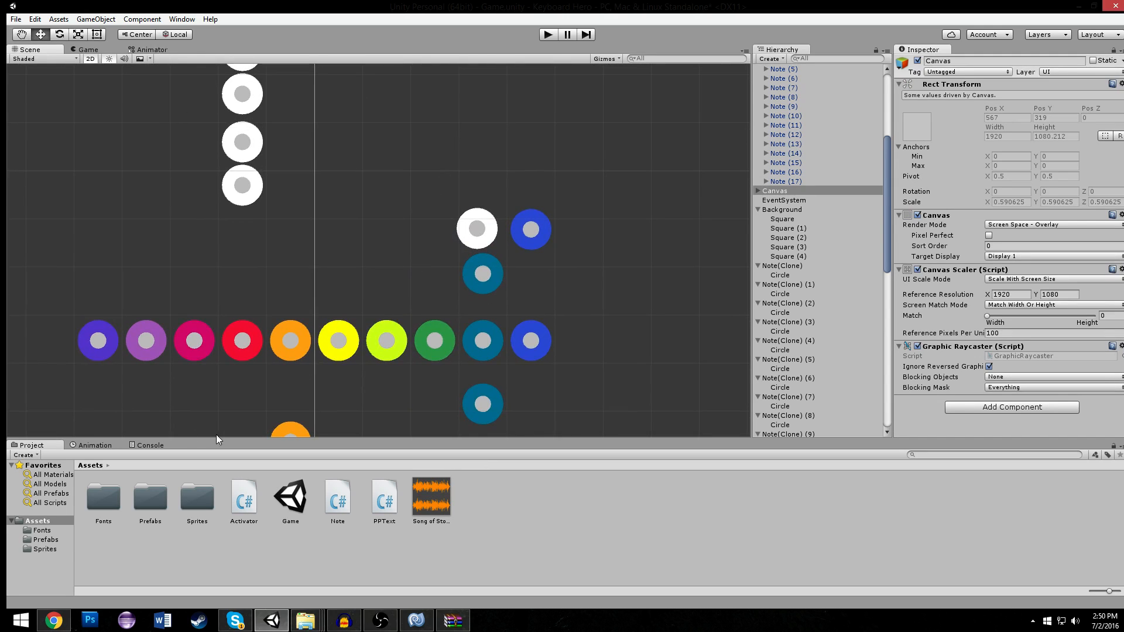
click(490, 324)
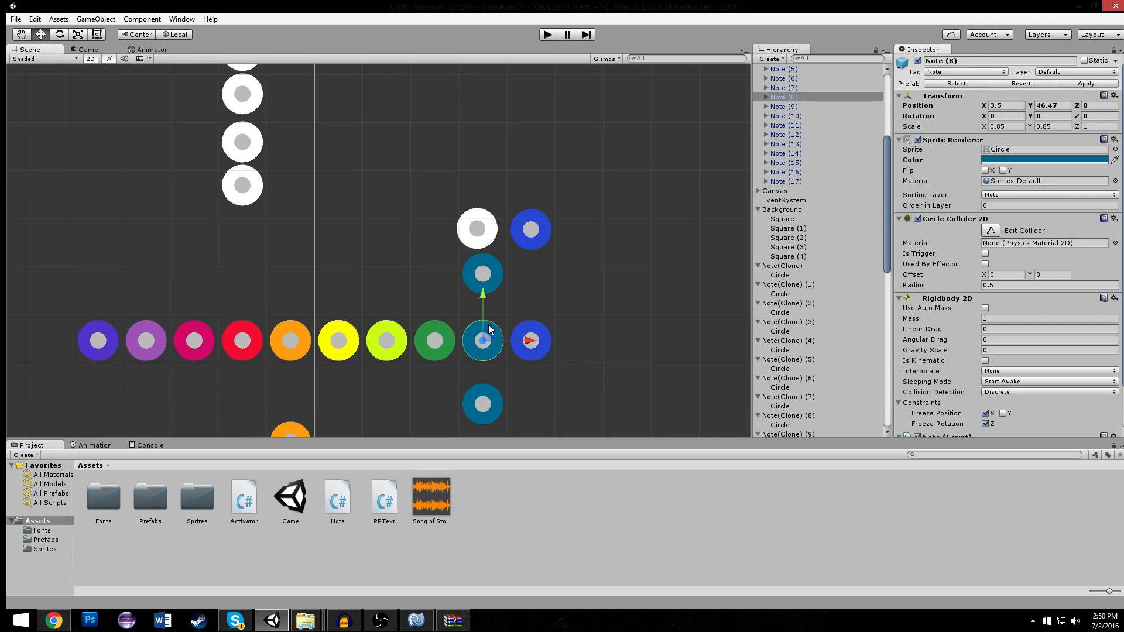
click(244, 156)
mouse_move(262, 140)
mouse_down()
mouse_move(560, 174)
mouse_move(519, 178)
mouse_up()
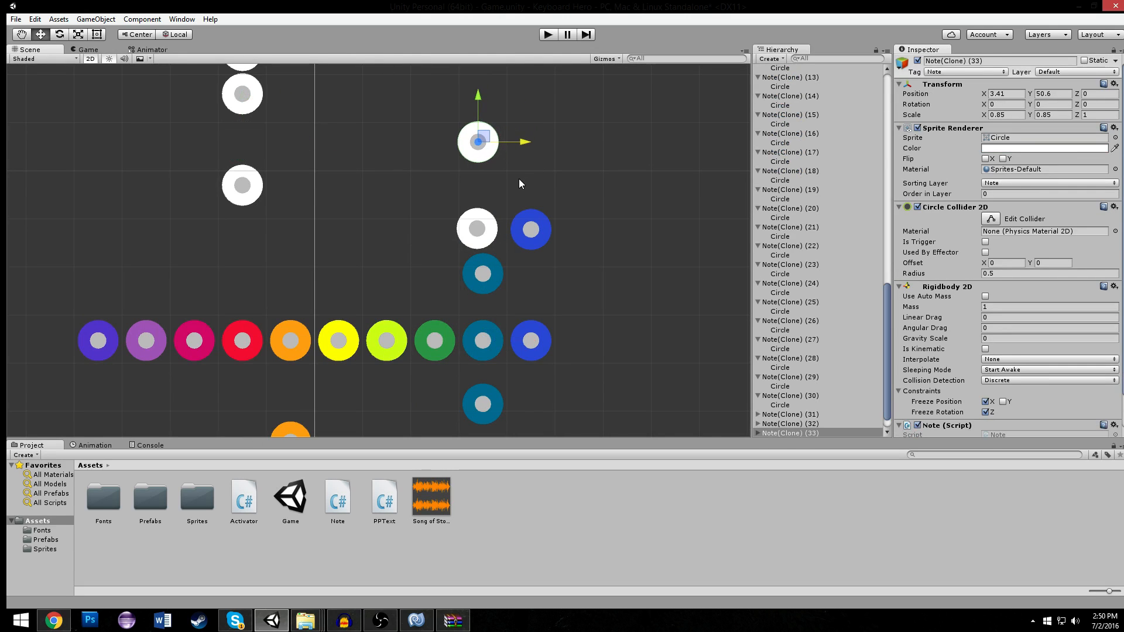
click(270, 188)
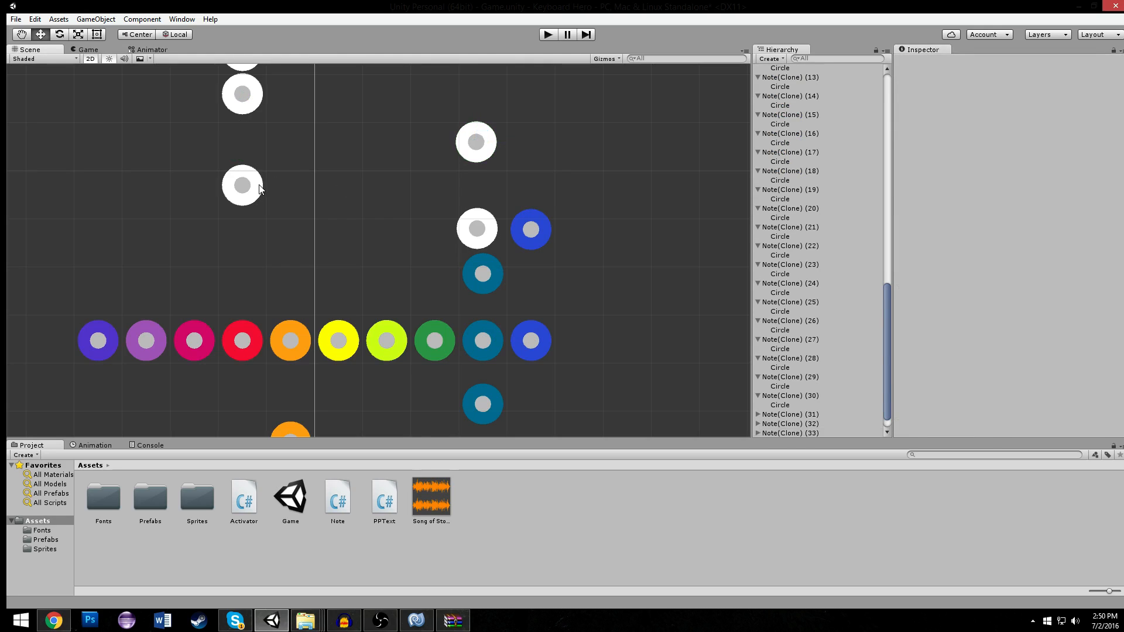
click(249, 185)
drag(298, 189, 528, 191)
Duplicate the teal template note and raise the copy level with the middle white note in the teal lane.
click(474, 317)
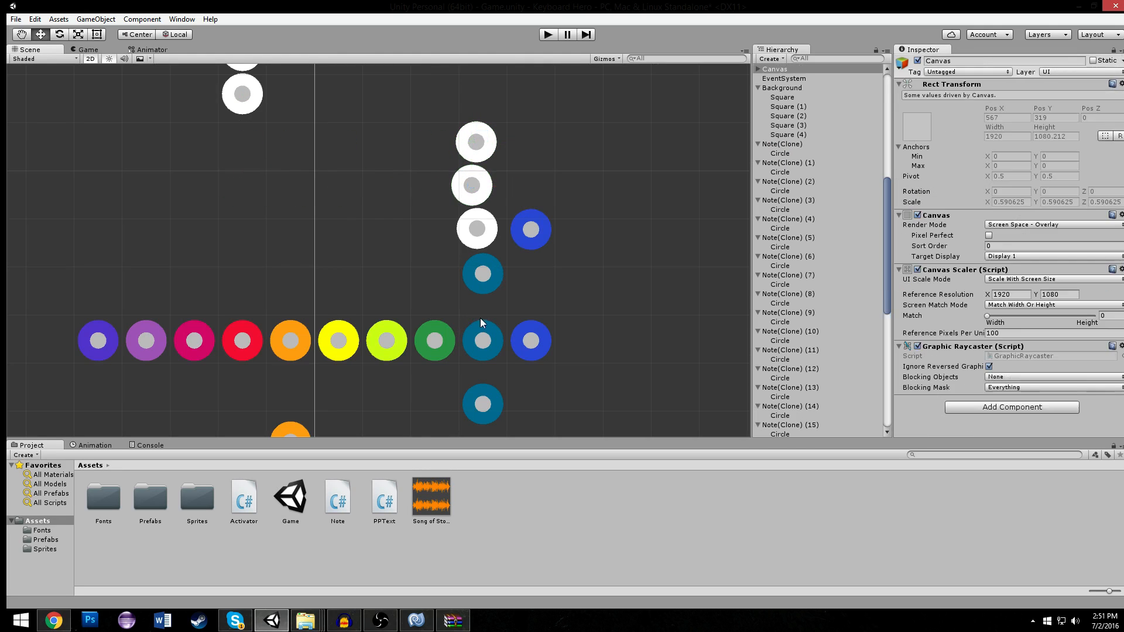
click(482, 326)
key(ctrl+d)
drag(483, 307, 500, 153)
Duplicate the blue template note and raise the copy level with the uppermost white note in the teal lane.
click(540, 329)
click(534, 328)
key(ctrl+d)
drag(532, 295, 545, 98)
Slide the next white note, Note(Clone) (32), from the red lane across to the teal lane at about X 3.3.
click(491, 133)
click(489, 132)
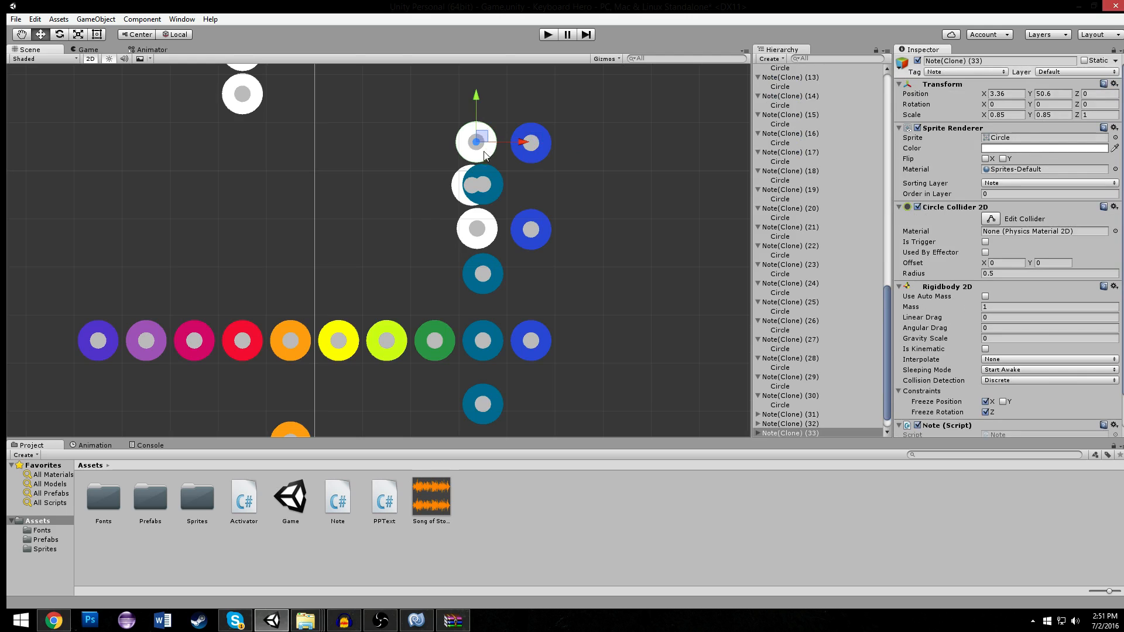
key(Up)
click(248, 155)
drag(290, 165, 512, 178)
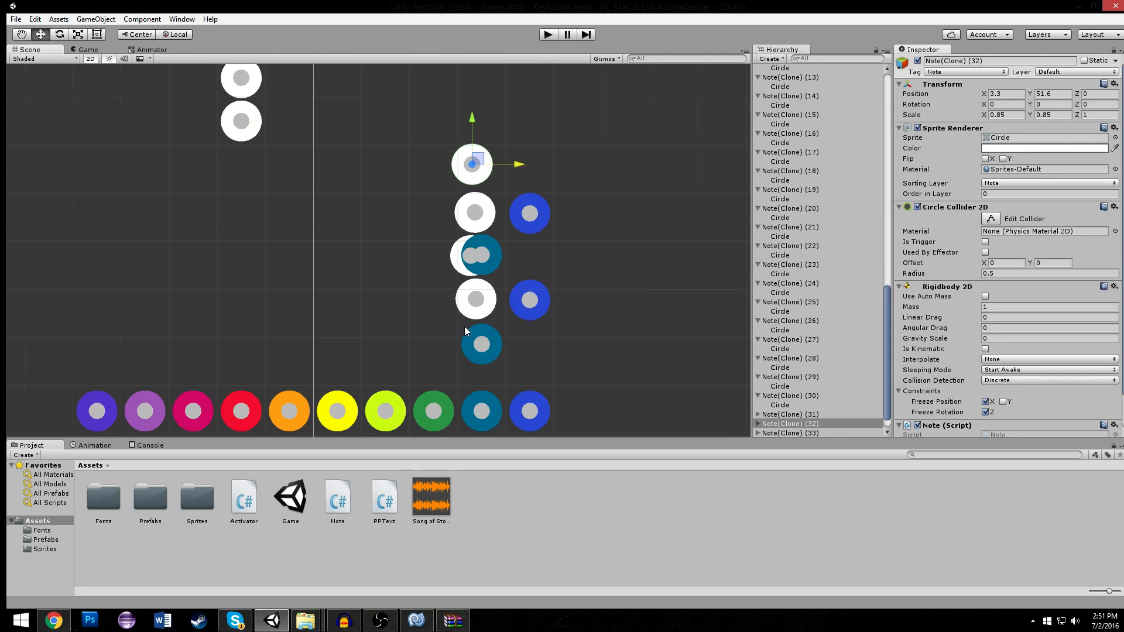
Duplicate the teal template note and raise the copy level with Note(Clone) (32).
click(445, 402)
click(483, 400)
key(ctrl+d)
drag(483, 394, 497, 125)
Duplicate the lime-green template note and raise the copy to Y 52.5, level with the lowest white note in the red lane.
middle_drag(323, 112, 341, 151)
middle_drag(321, 280, 312, 217)
click(396, 375)
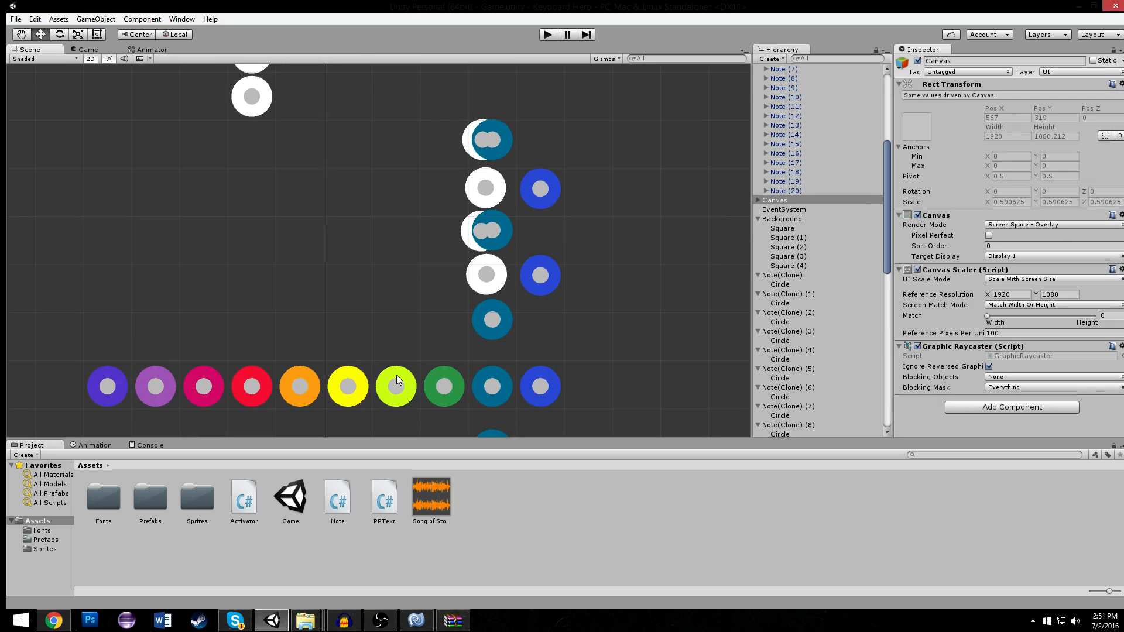
key(ctrl+d)
mouse_move(396, 342)
mouse_down()
mouse_move(412, 65)
mouse_move(394, 58)
mouse_up()
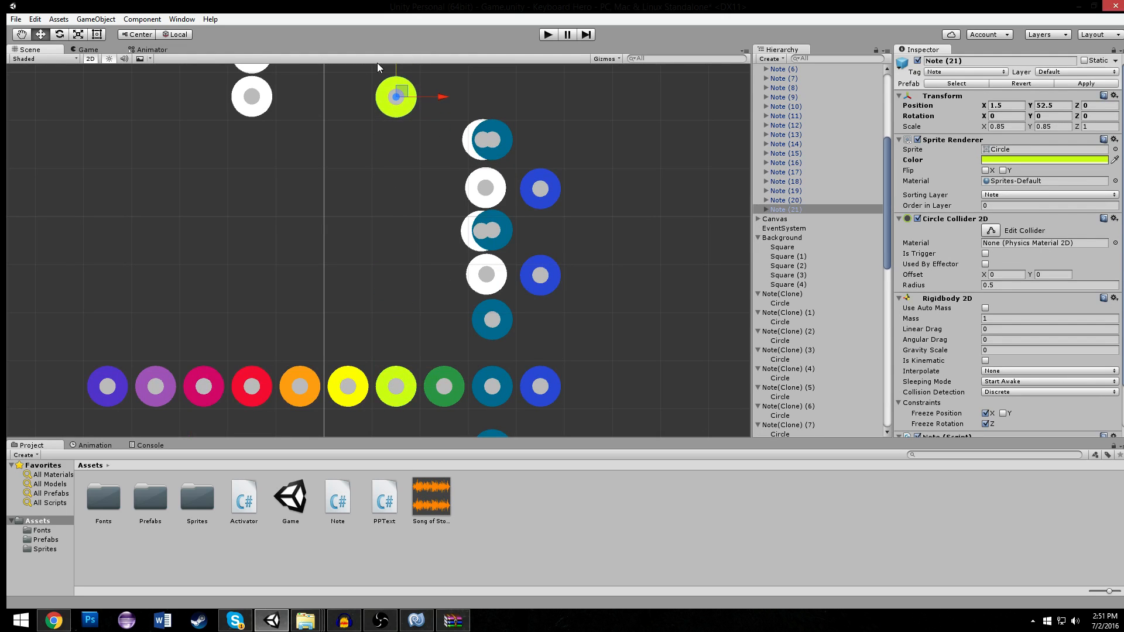
Slide the white note level with the lime-green copy out of the red lane until it sits just beside that copy.
click(253, 96)
drag(303, 96, 357, 96)
click(322, 89)
click(321, 92)
click(338, 94)
click(317, 92)
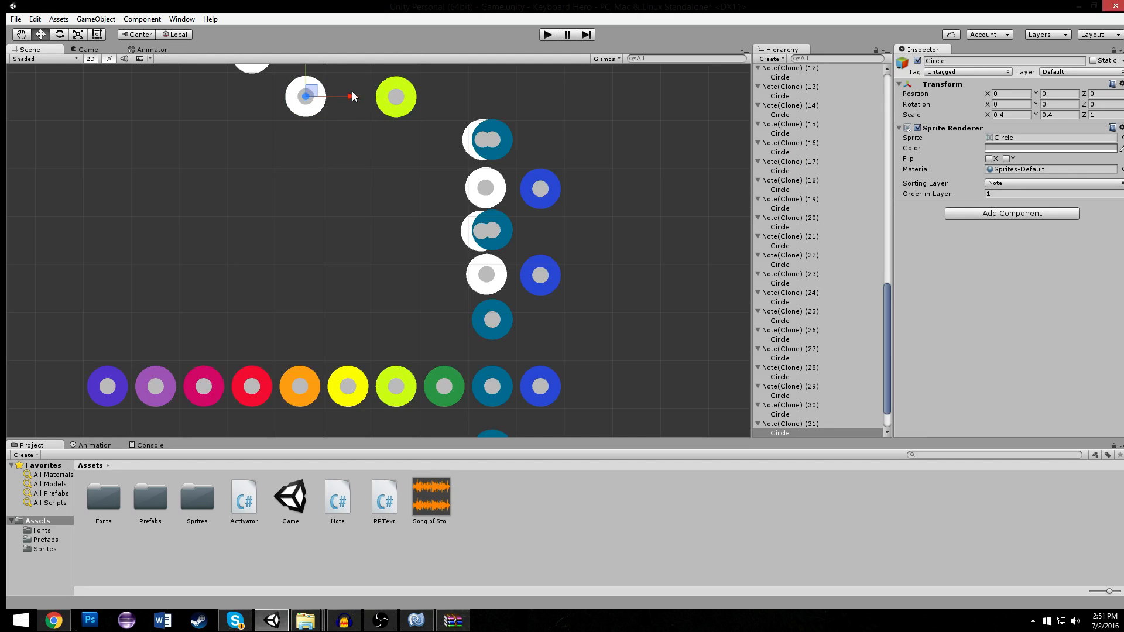
click(322, 91)
click(323, 92)
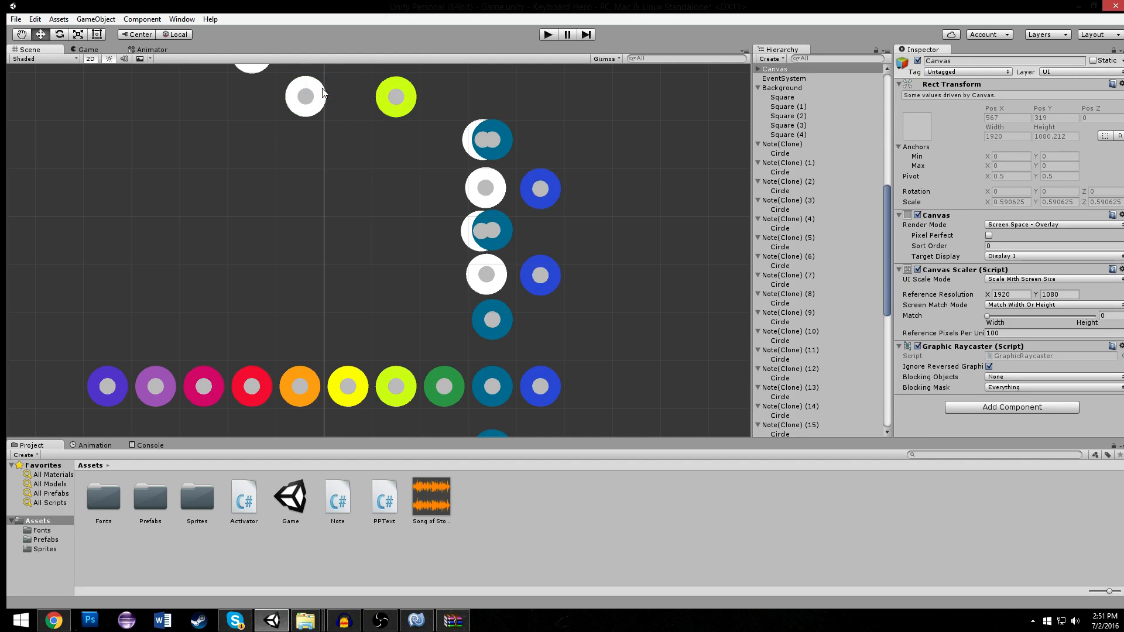
click(323, 91)
drag(323, 91, 369, 94)
middle_drag(377, 117, 318, 293)
click(306, 404)
key(ctrl+d)
drag(312, 375, 313, 128)
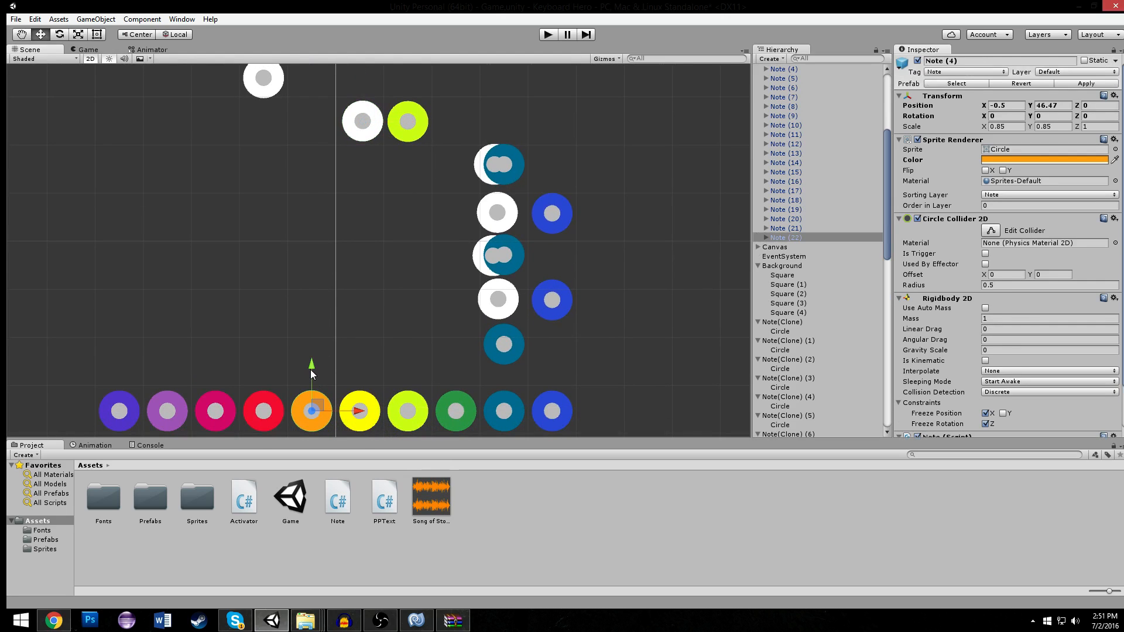
middle_drag(313, 128, 332, 237)
drag(332, 237, 337, 138)
middle_drag(346, 247, 316, 130)
scroll(316, 131, down, 4)
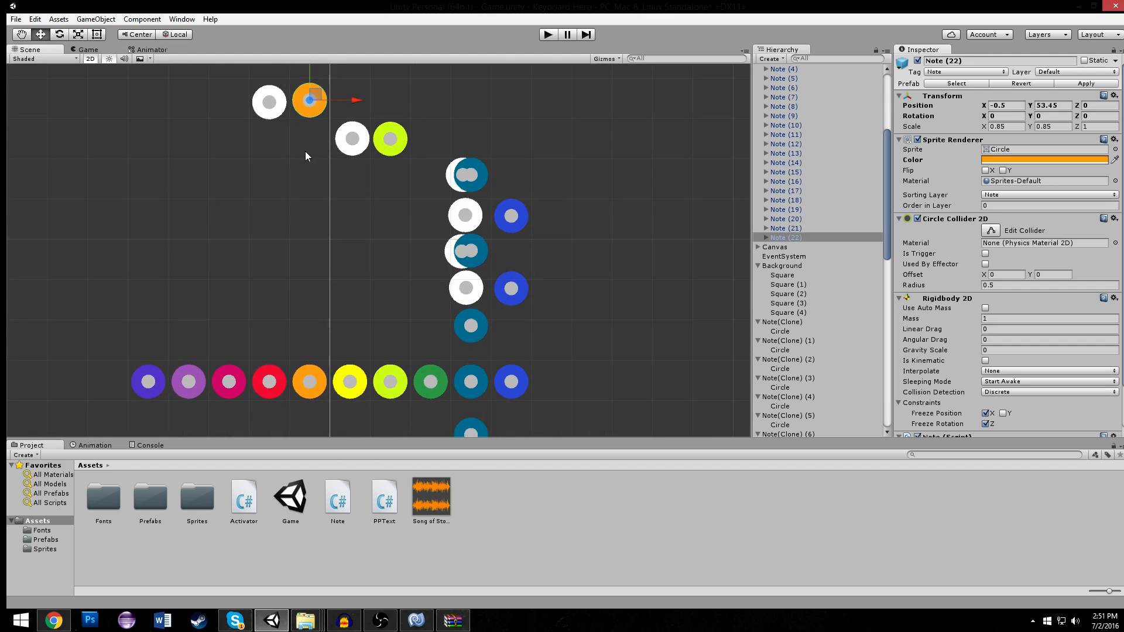
key(Delete)
Duplicate the orange template note and raise the copy to about Y 53.42, level with the lowest white note in the red lane.
click(269, 377)
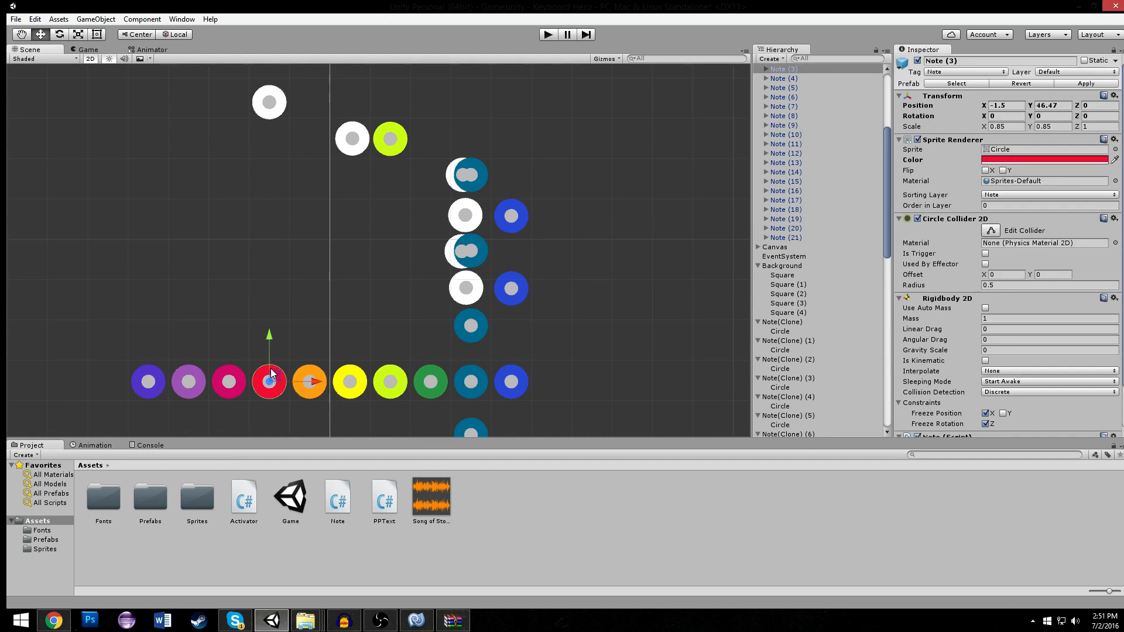
click(317, 368)
key(ctrl+d)
drag(305, 335, 333, 56)
middle_drag(383, 126, 396, 265)
scroll(333, 211, down, 10)
scroll(333, 211, down, 2)
scroll(334, 191, up, 3)
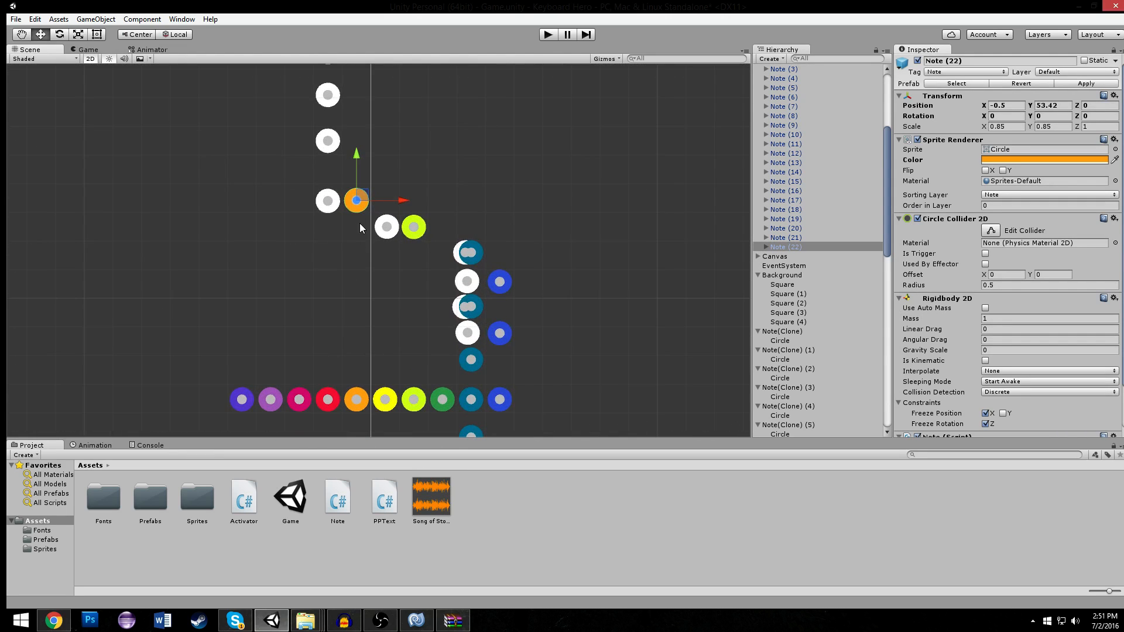
Delete the two white notes beside the new orange and lime-green copies, including their parent note objects.
click(335, 202)
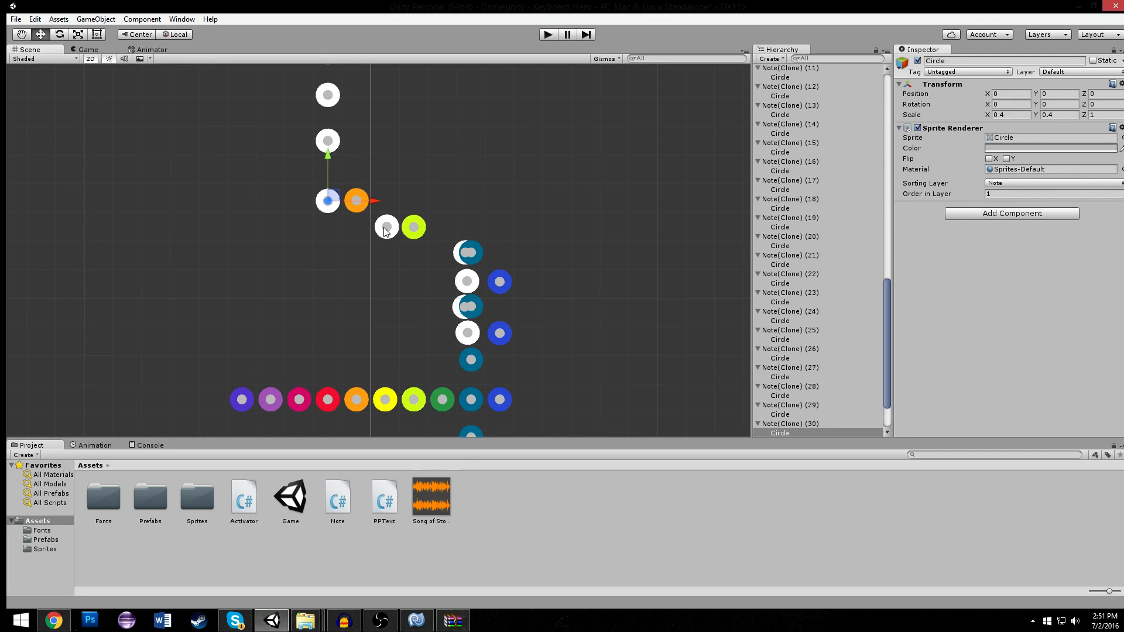
key(Delete)
click(332, 210)
key(Delete)
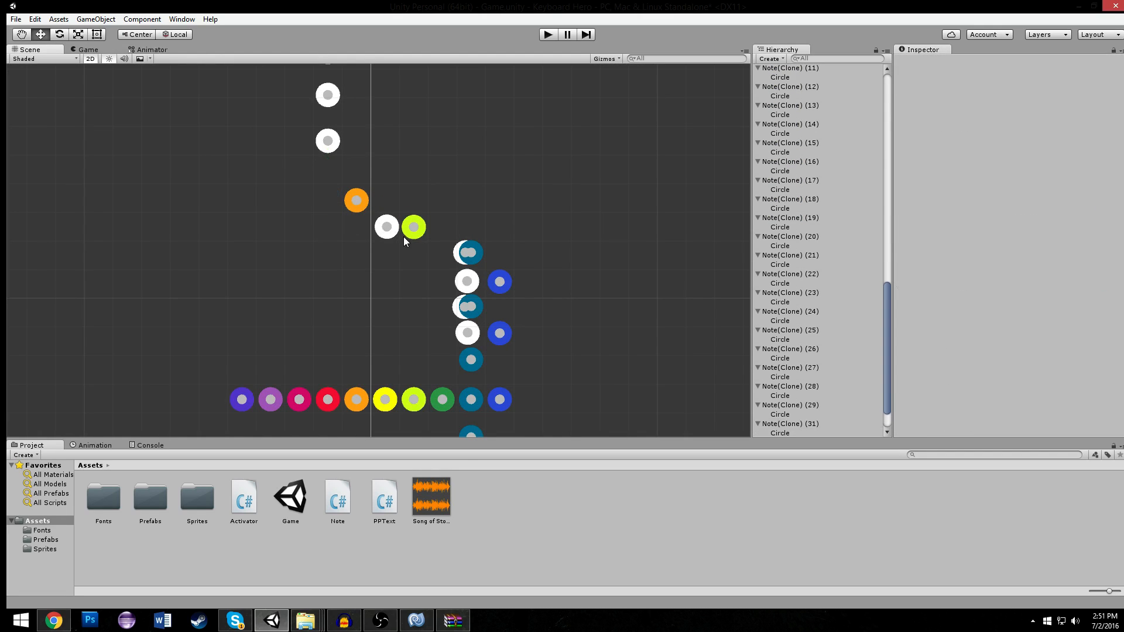
click(390, 223)
key(Delete)
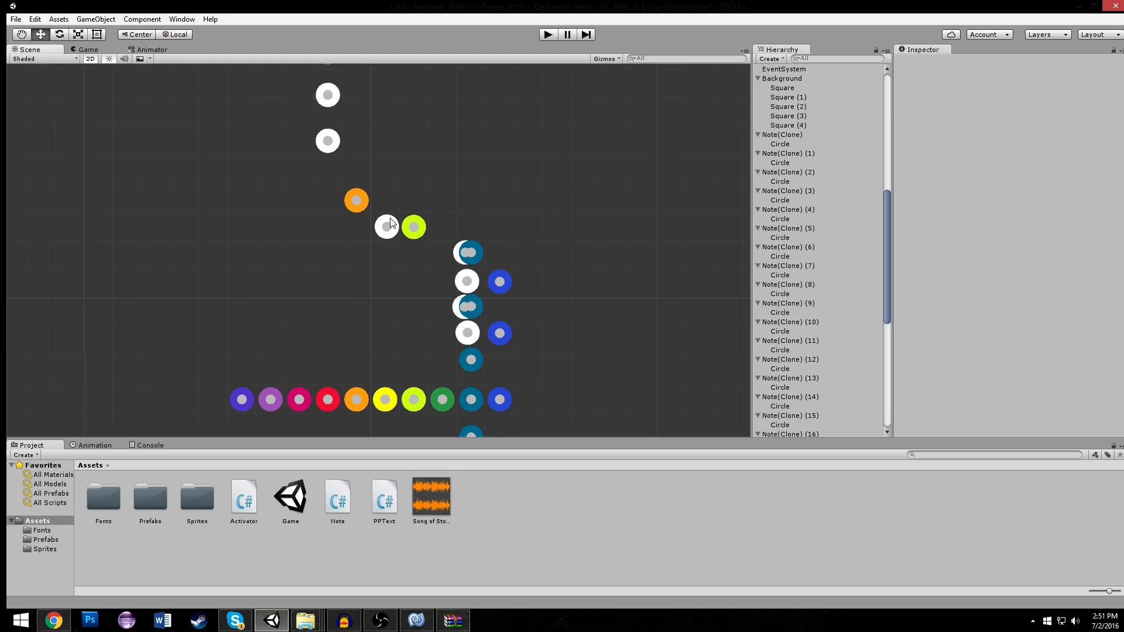
click(390, 223)
key(Delete)
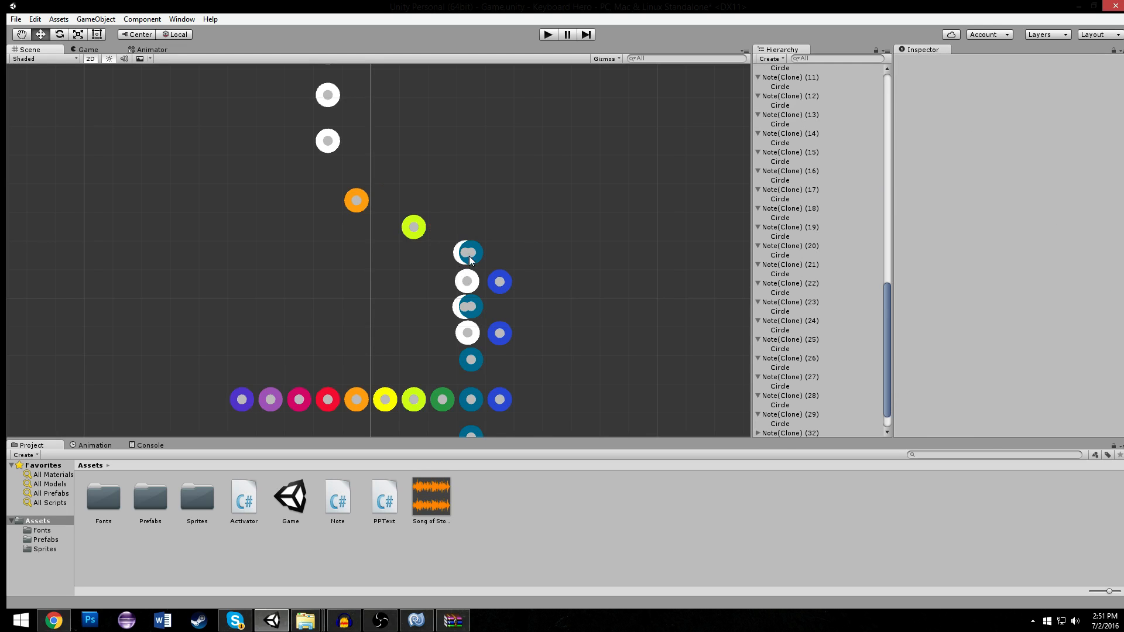
Delete the four white notes remaining in the teal lane beside the teal and blue copies.
click(457, 251)
middle_drag(457, 251, 318, 136)
scroll(318, 136, up, 6)
key(Delete)
click(322, 169)
key(Delete)
click(319, 202)
key(Delete)
click(329, 237)
click(329, 237)
key(Delete)
Select the row of ten template notes and raise it to about Y 54.61, just above the new orange note.
middle_drag(322, 262, 347, 224)
scroll(346, 267, down, 5)
drag(430, 264, 101, 297)
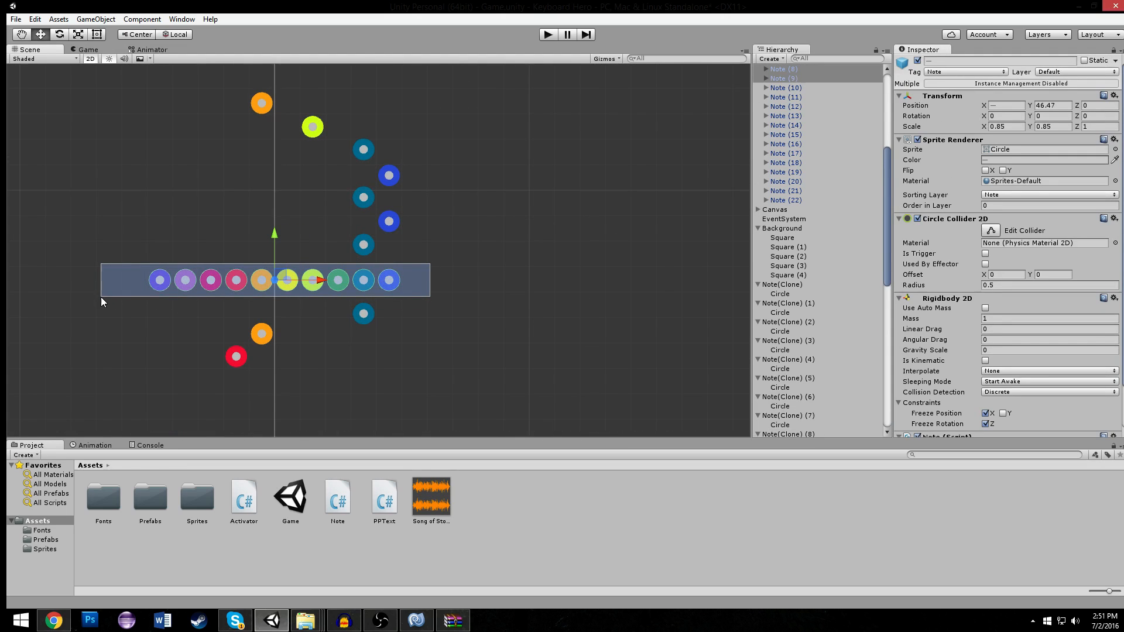
drag(93, 242, 424, 300)
drag(270, 235, 270, 31)
middle_drag(270, 31, 314, 209)
drag(314, 210, 321, 212)
Play-test the game, hitting the colored notes in time with the song up to the lime-green one, and stop it.
click(548, 34)
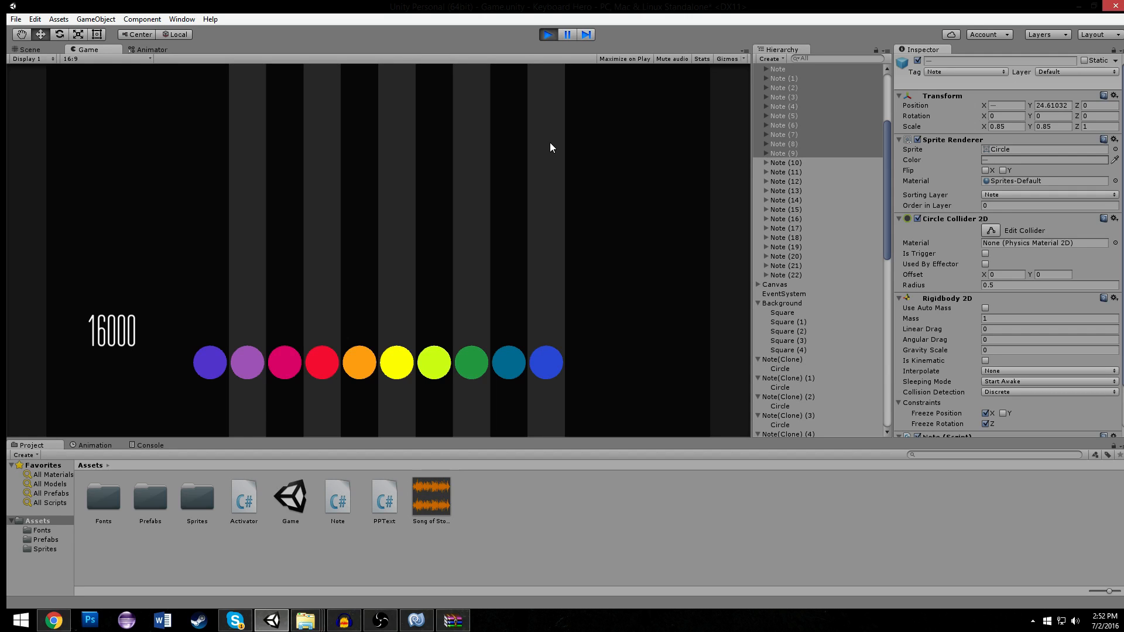
key(f)
key(g)
key(l)
key(f)
key(g)
key(l)
key(l)
key(semicolon)
key(l)
key(semicolon)
key(l)
key(j)
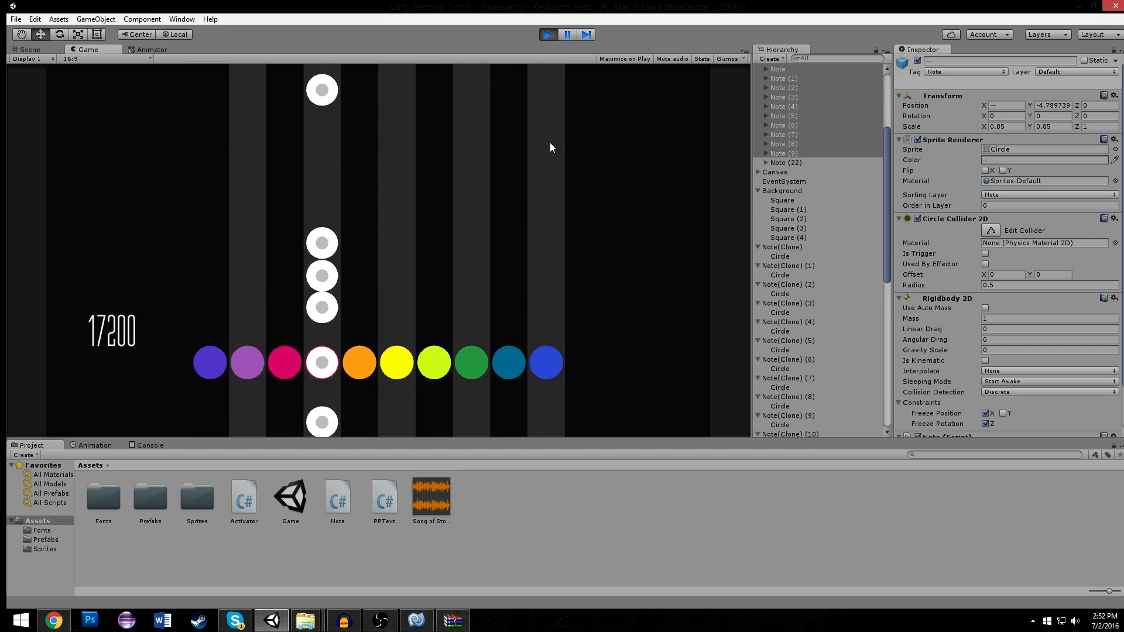
click(549, 34)
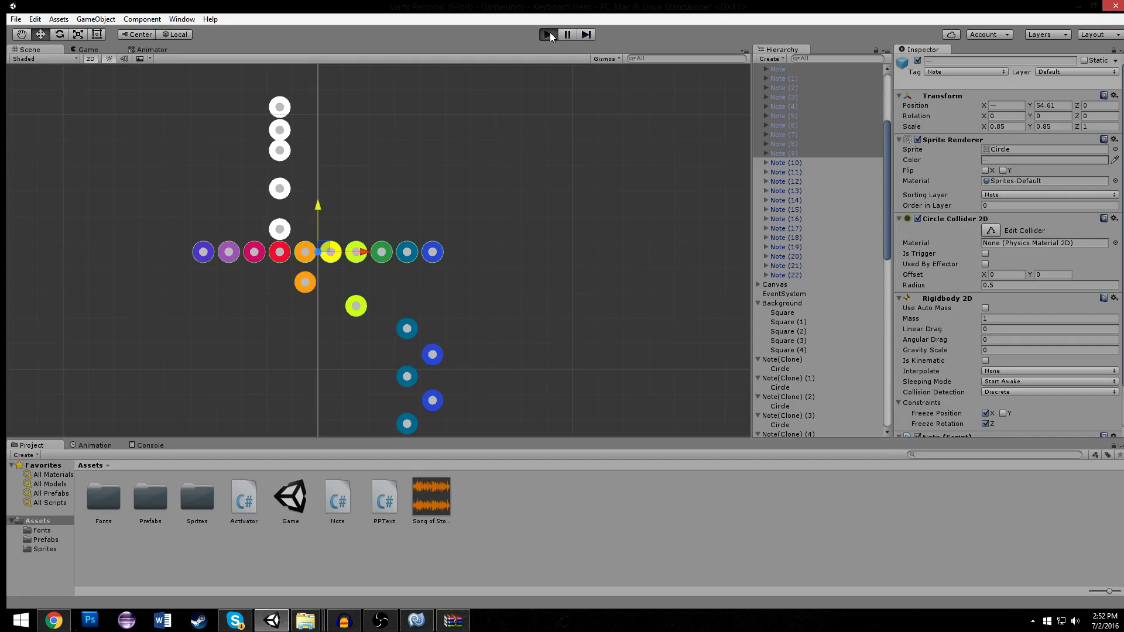
Run the game again and hit the red, orange, teal, blue and lime-green notes as they reach their activators.
click(551, 34)
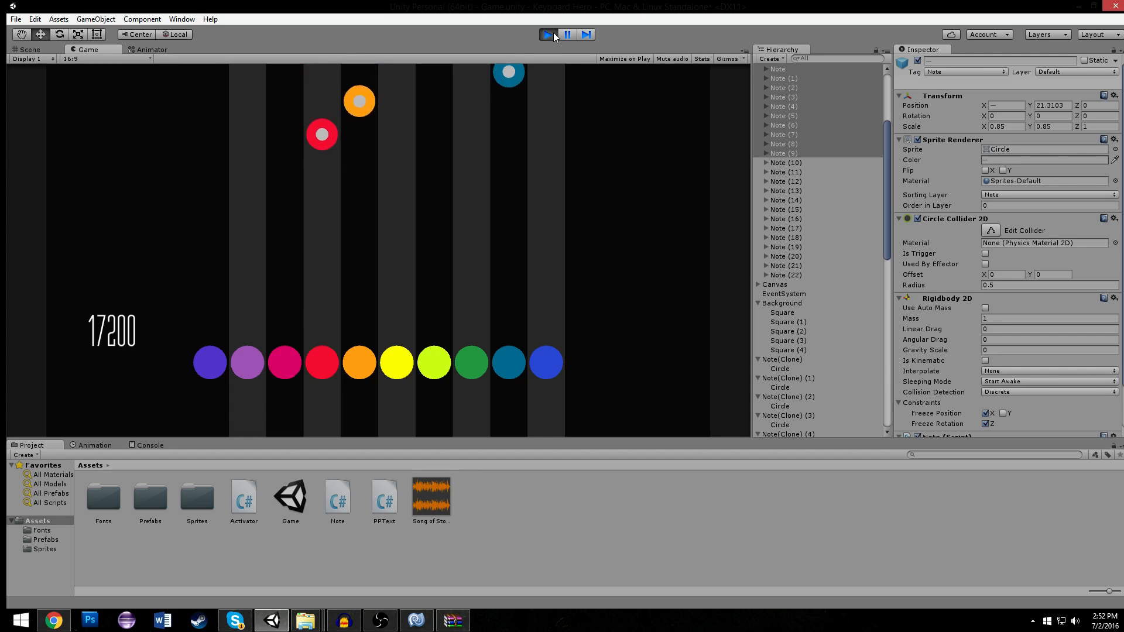
key(f)
key(g)
key(l)
key(f)
key(g)
key(l)
key(l)
key(semicolon)
key(l)
key(semicolon)
key(l)
key(j)
Hit the remaining white notes in the red lane until they run out, and stop the game.
key(f)
key(f)
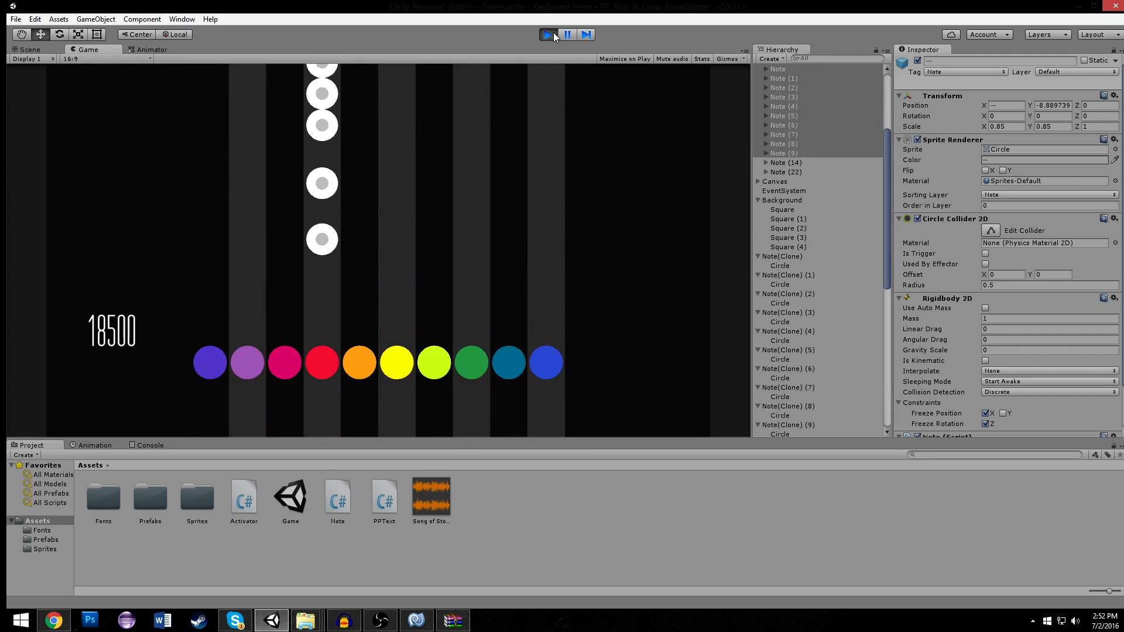
key(f)
key(f)
key(f)
key(f)
key(f)
key(f)
key(f)
key(f)
key(f)
key(f)
key(f)
key(f)
key(f)
key(f)
key(f)
key(f)
key(f)
key(f)
key(f)
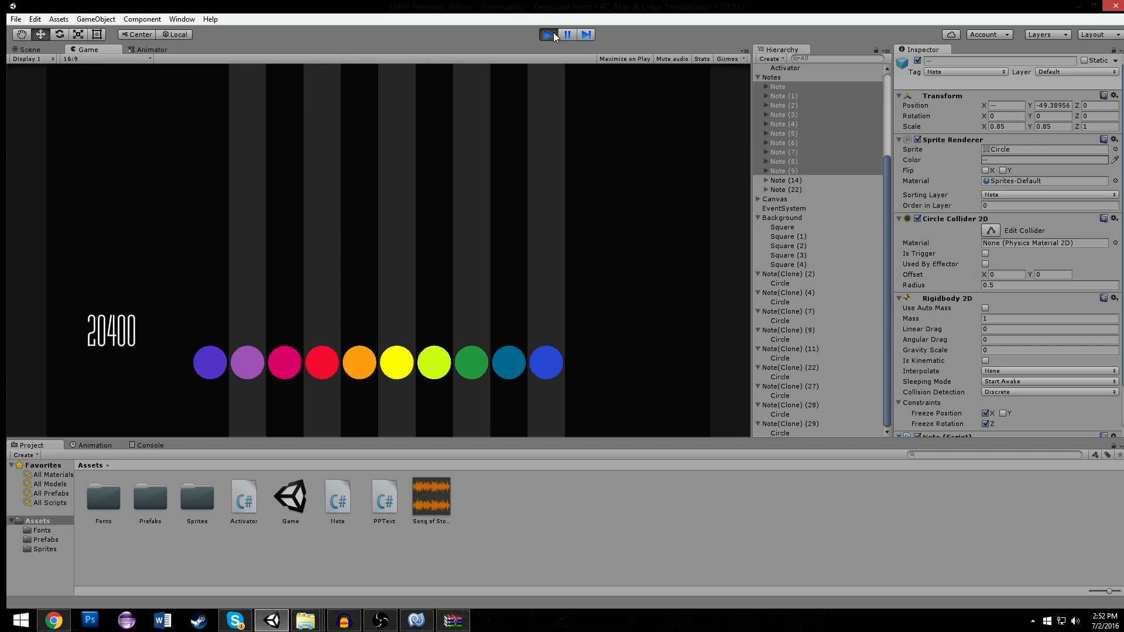
click(553, 33)
scroll(514, 185, down, 5)
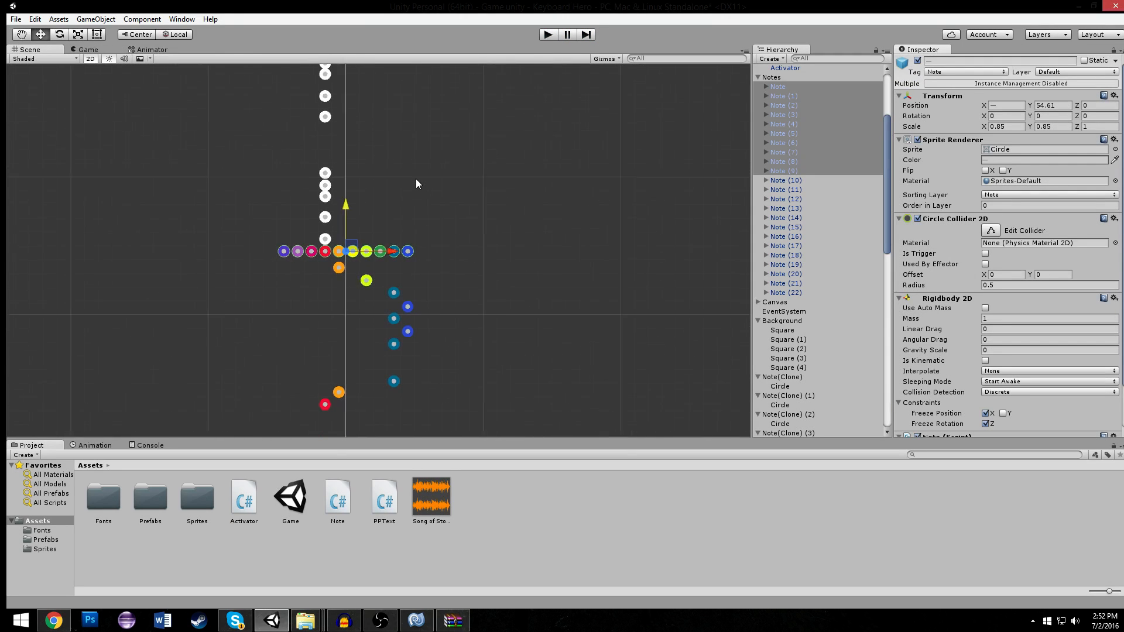
Examine the placed colored notes, the template row and the white notes in the scene, down to the activators.
scroll(476, 198, up, 5)
scroll(480, 216, up, 2)
scroll(465, 187, down, 4)
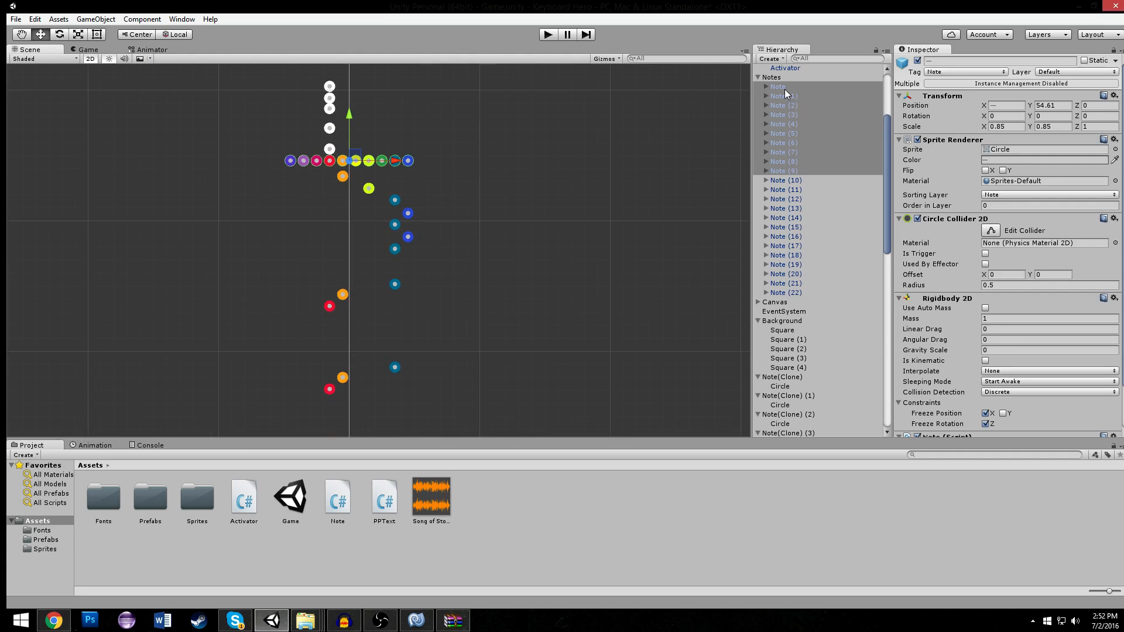
click(825, 95)
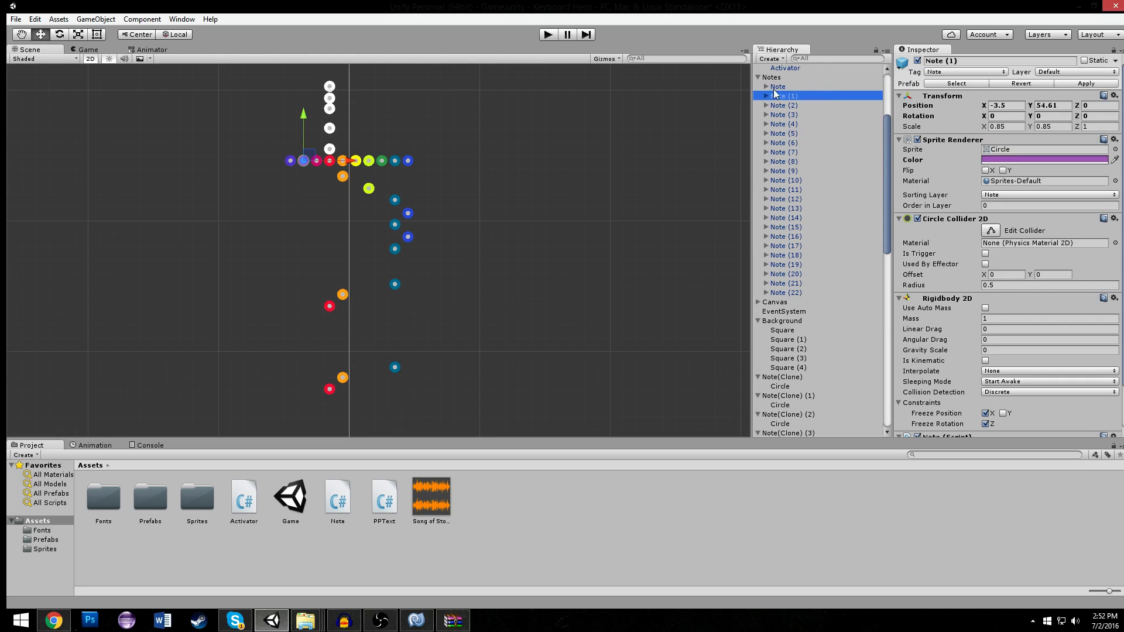
middle_drag(464, 104, 504, 116)
scroll(518, 133, up, 2)
scroll(522, 194, down, 2)
middle_drag(514, 303, 485, 306)
scroll(462, 209, down, 4)
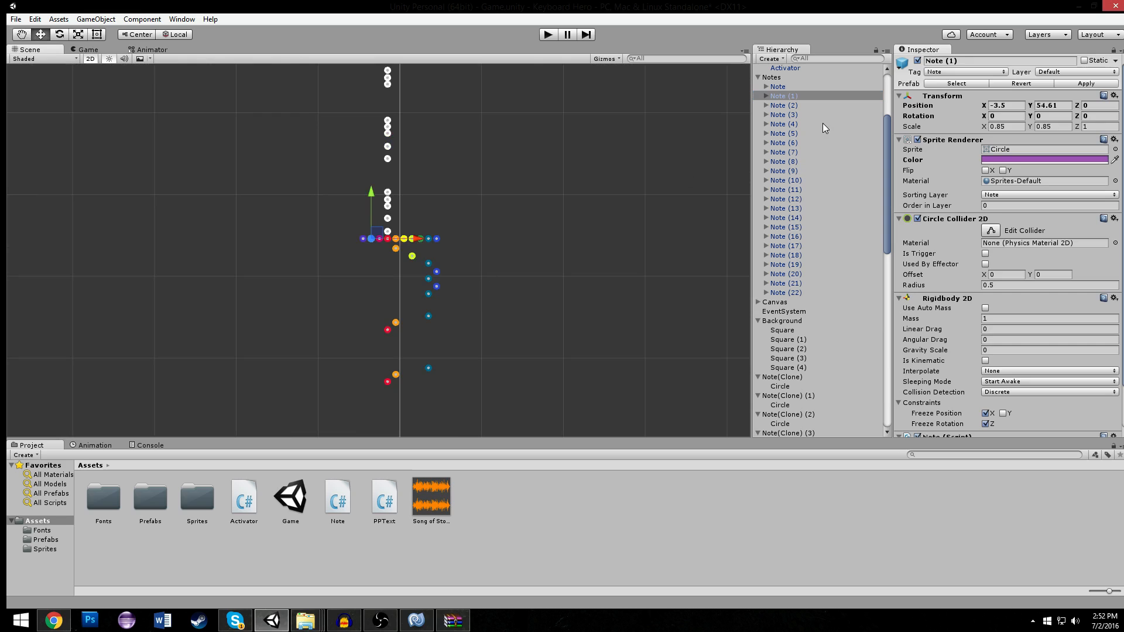
scroll(515, 207, up, 4)
middle_drag(530, 369, 468, 163)
scroll(470, 205, down, 7)
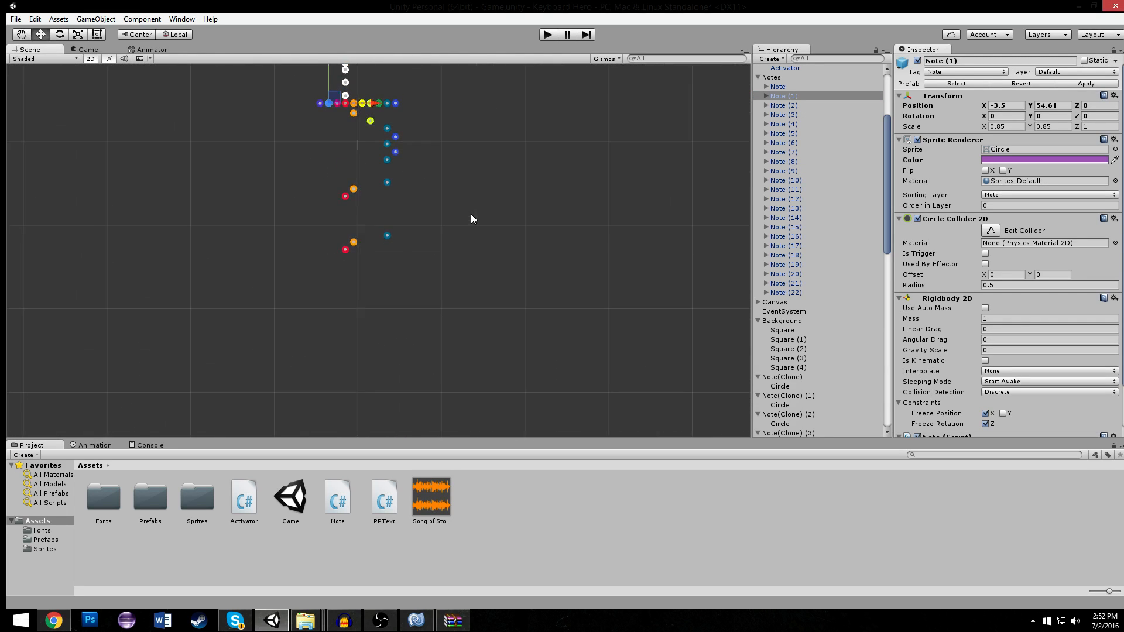
middle_drag(479, 297, 430, 256)
scroll(427, 301, up, 2)
middle_drag(427, 301, 448, 176)
scroll(374, 164, up, 3)
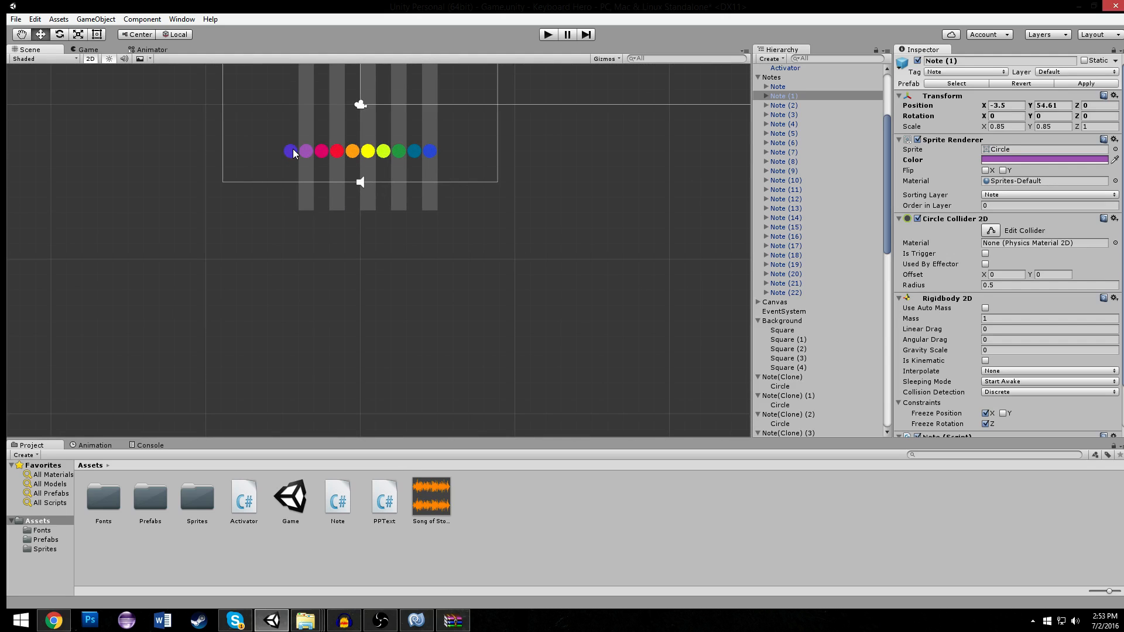
Select the violet activator at the end of the row and inspect its key and create mode settings.
click(293, 151)
middle_drag(567, 158, 583, 220)
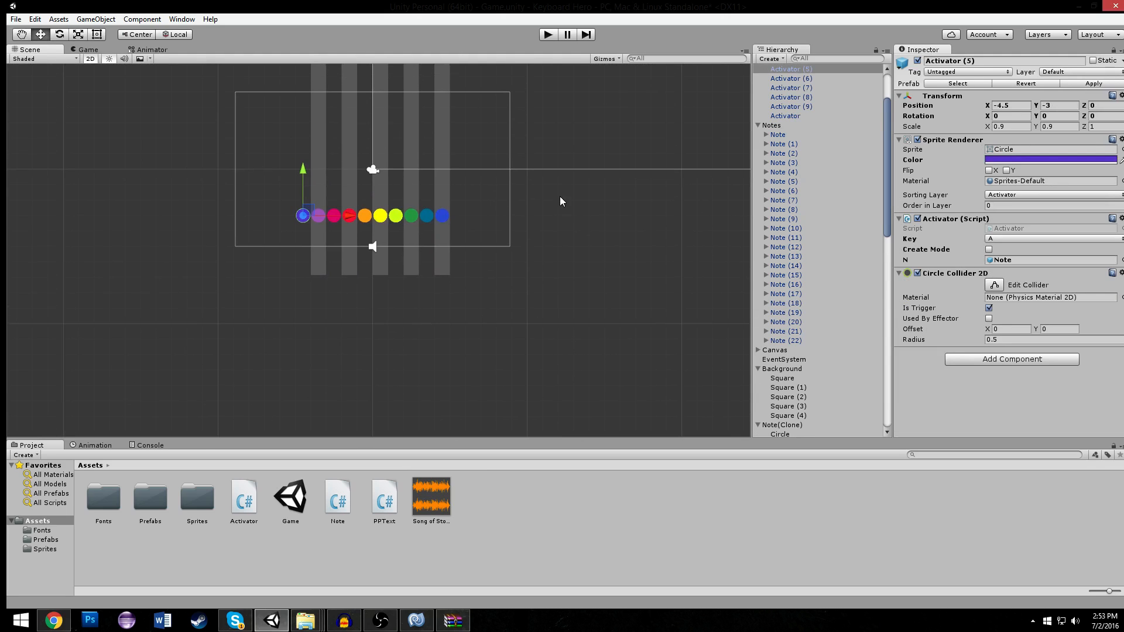
scroll(448, 223, up, 2)
scroll(468, 229, up, 2)
middle_drag(451, 173, 472, 207)
scroll(472, 208, down, 2)
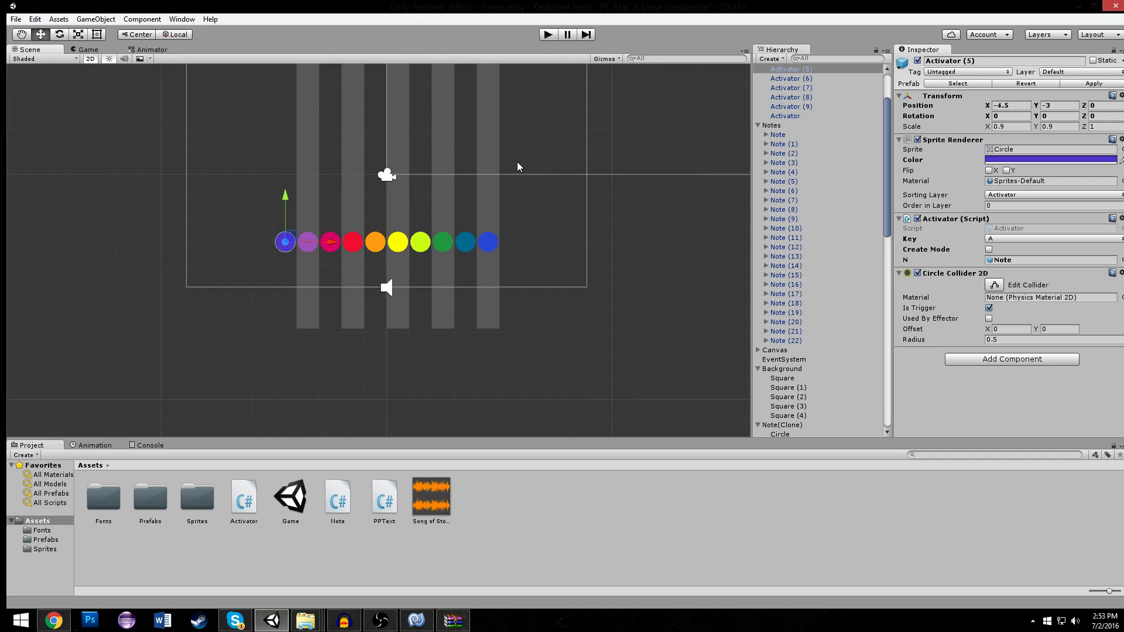
middle_drag(509, 170, 544, 266)
Collapse the Notes group in the scene hierarchy and look through the cloned notes below it.
click(654, 169)
scroll(555, 129, down, 5)
middle_drag(555, 136, 564, 245)
scroll(578, 283, down, 5)
scroll(582, 218, down, 3)
middle_drag(590, 181, 513, 101)
click(770, 124)
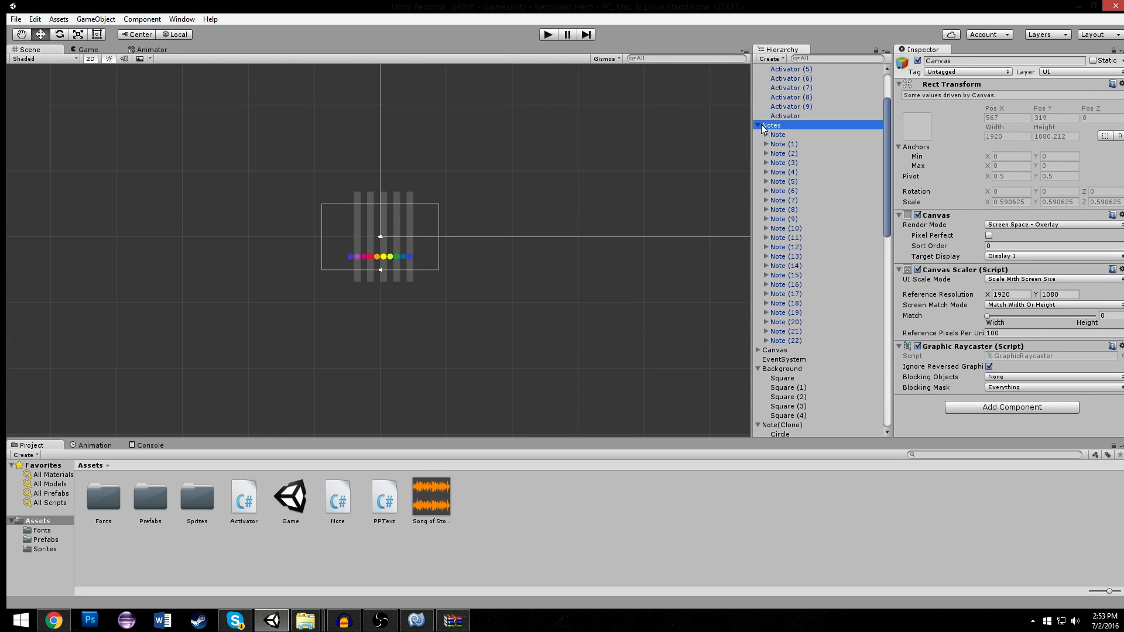
click(758, 127)
scroll(814, 261, down, 3)
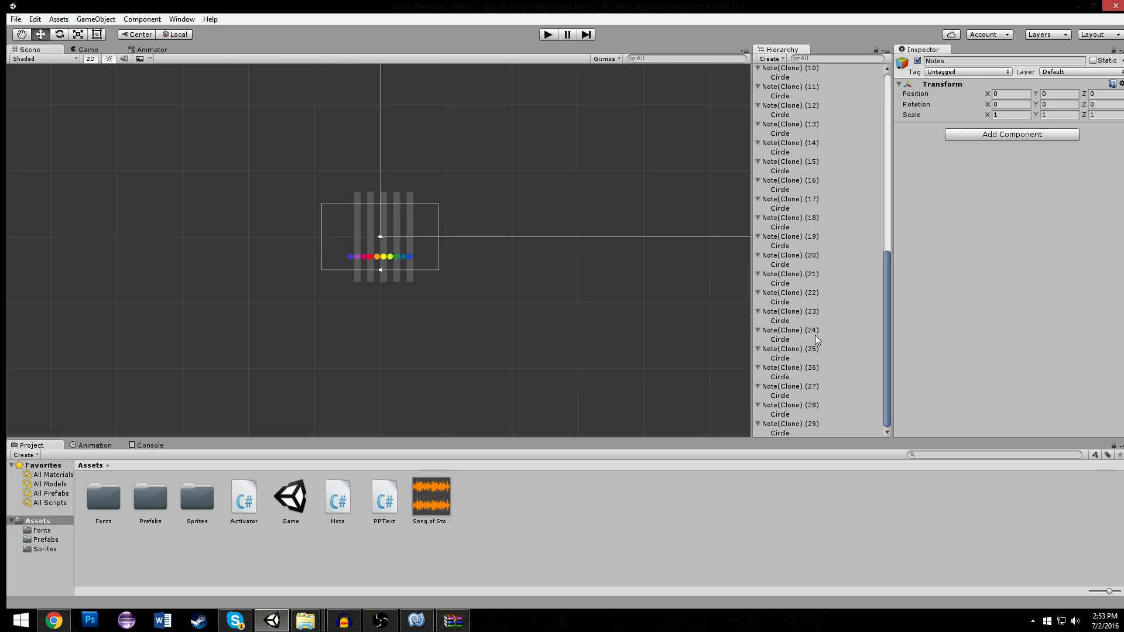
Play-test the game with the colored and remaining white notes, and stop it.
scroll(878, 203, up, 10)
middle_drag(460, 66, 476, 174)
scroll(434, 173, down, 10)
middle_drag(376, 89, 381, 175)
scroll(428, 123, up, 5)
middle_drag(427, 123, 388, 177)
scroll(388, 177, up, 6)
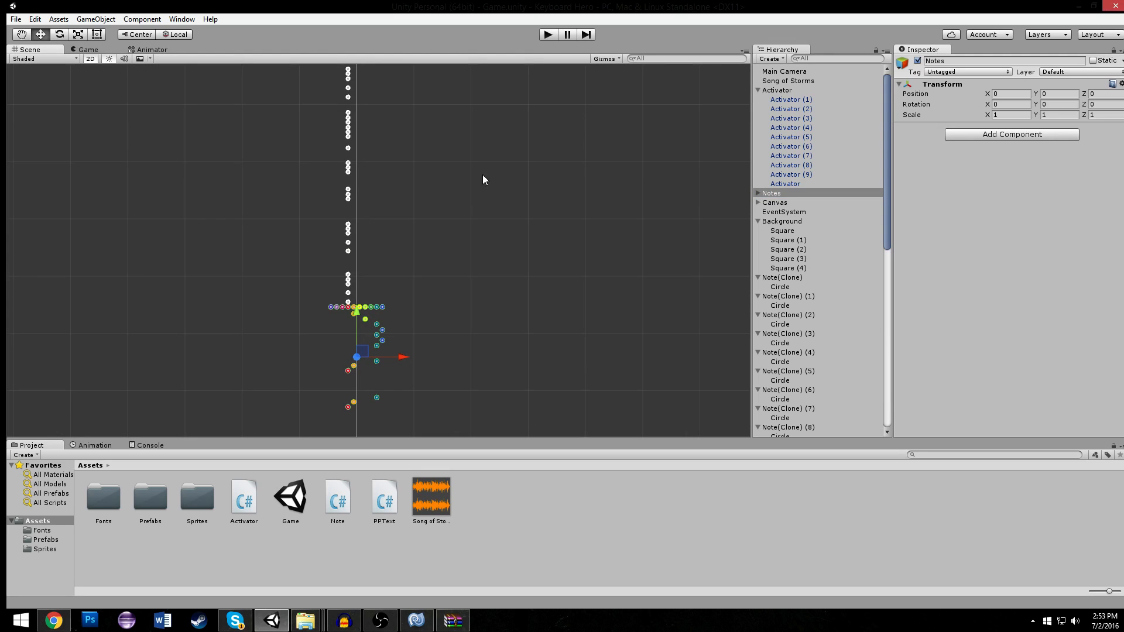
click(511, 182)
middle_drag(489, 283, 485, 168)
click(542, 39)
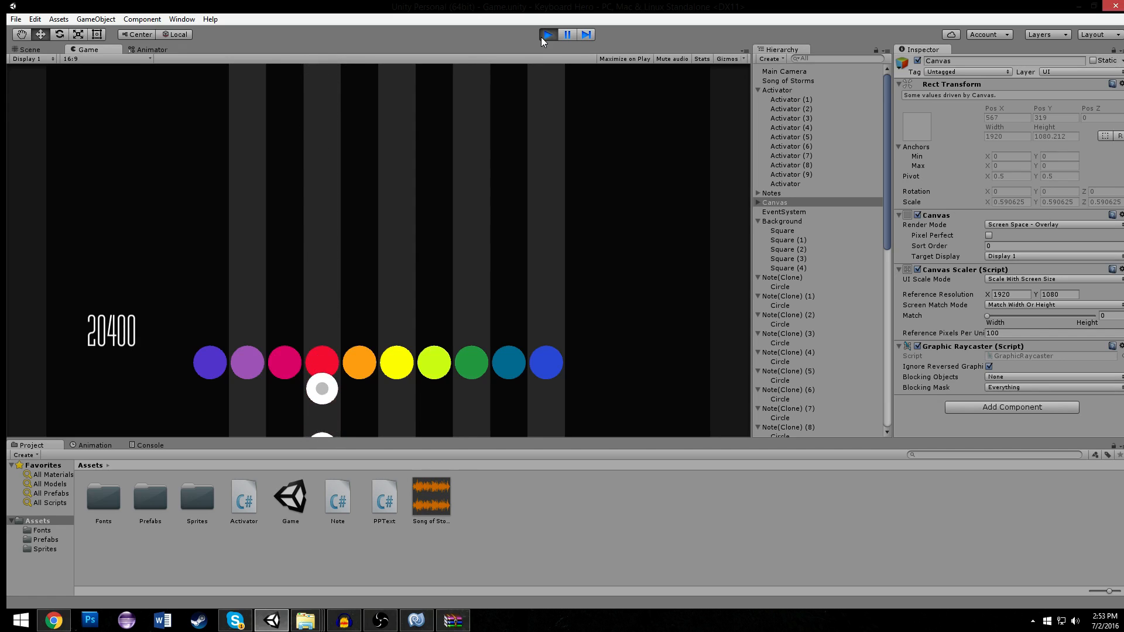
click(546, 34)
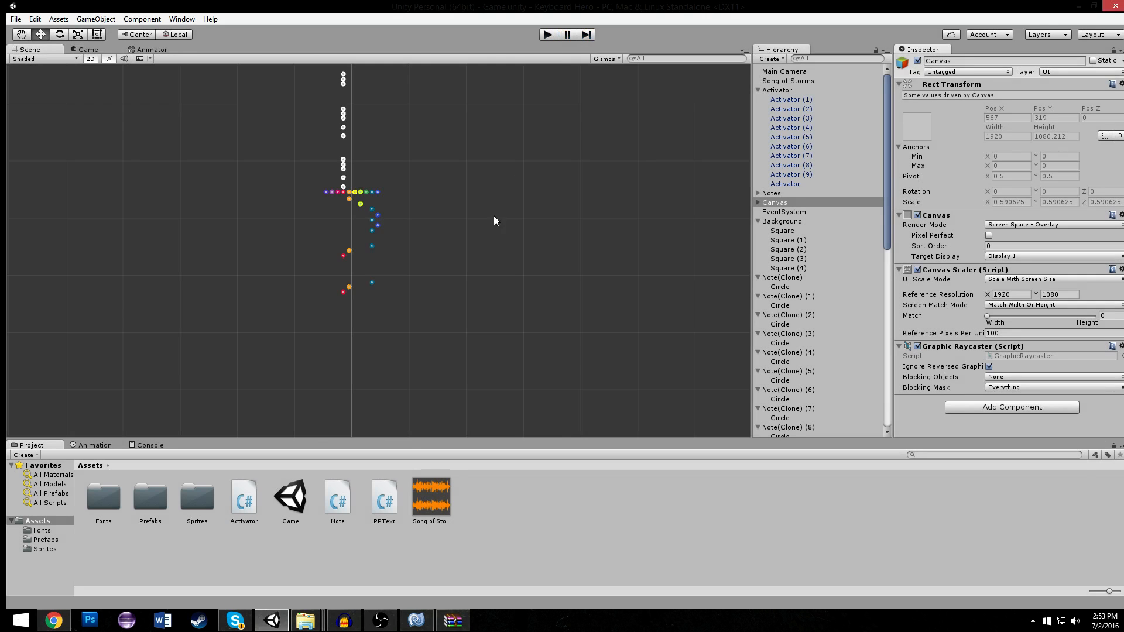
Examine the whole note column and the row of ten colored activators in the scene.
key(w)
scroll(451, 228, down, 2)
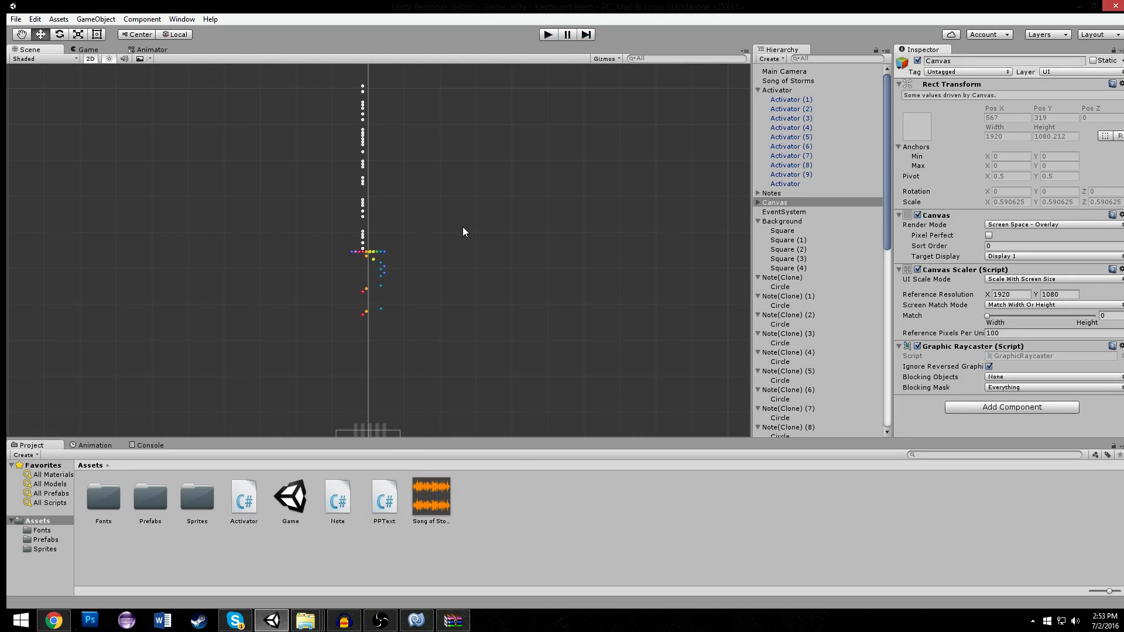
scroll(459, 116, up, 7)
middle_drag(399, 430, 515, 200)
scroll(471, 208, up, 5)
scroll(495, 208, up, 8)
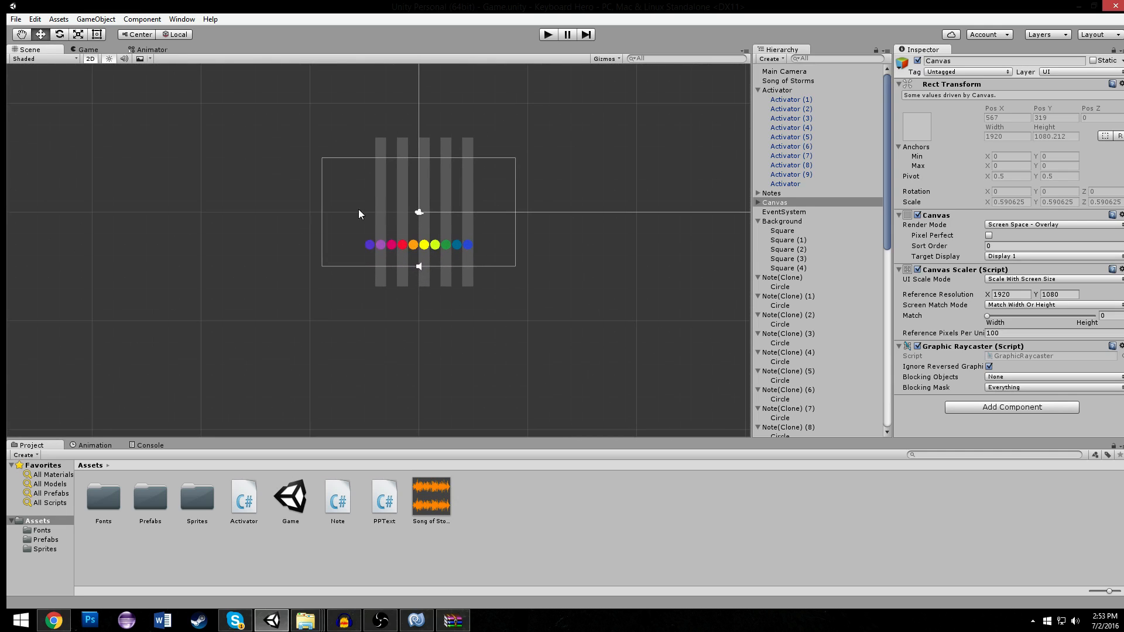
scroll(372, 226, up, 10)
scroll(349, 256, down, 8)
middle_drag(580, 185, 431, 249)
scroll(433, 249, down, 6)
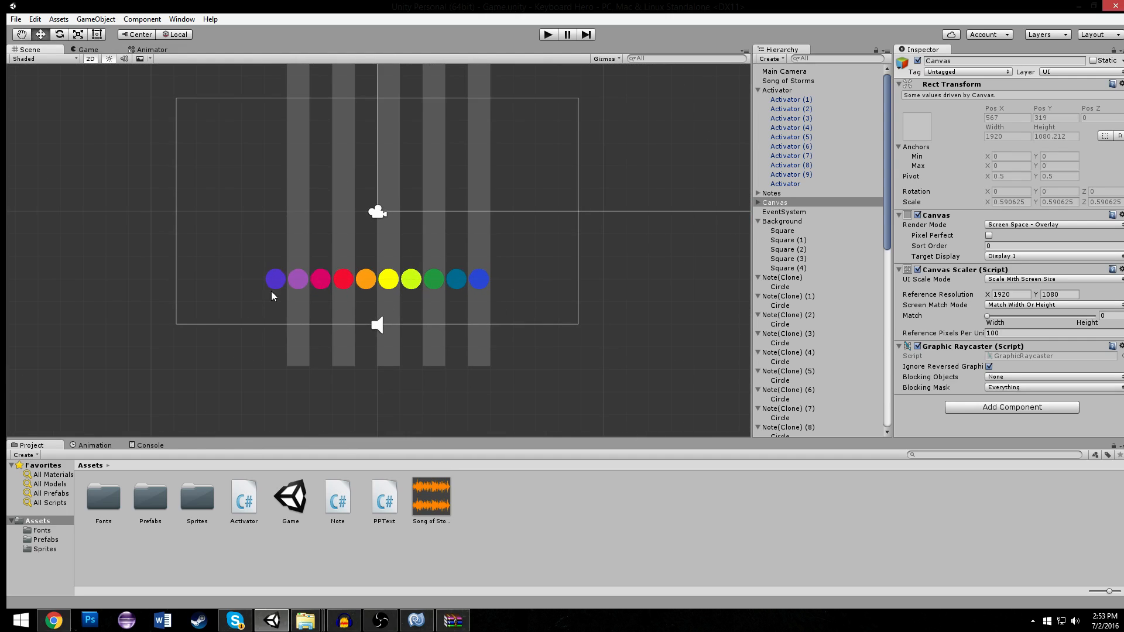